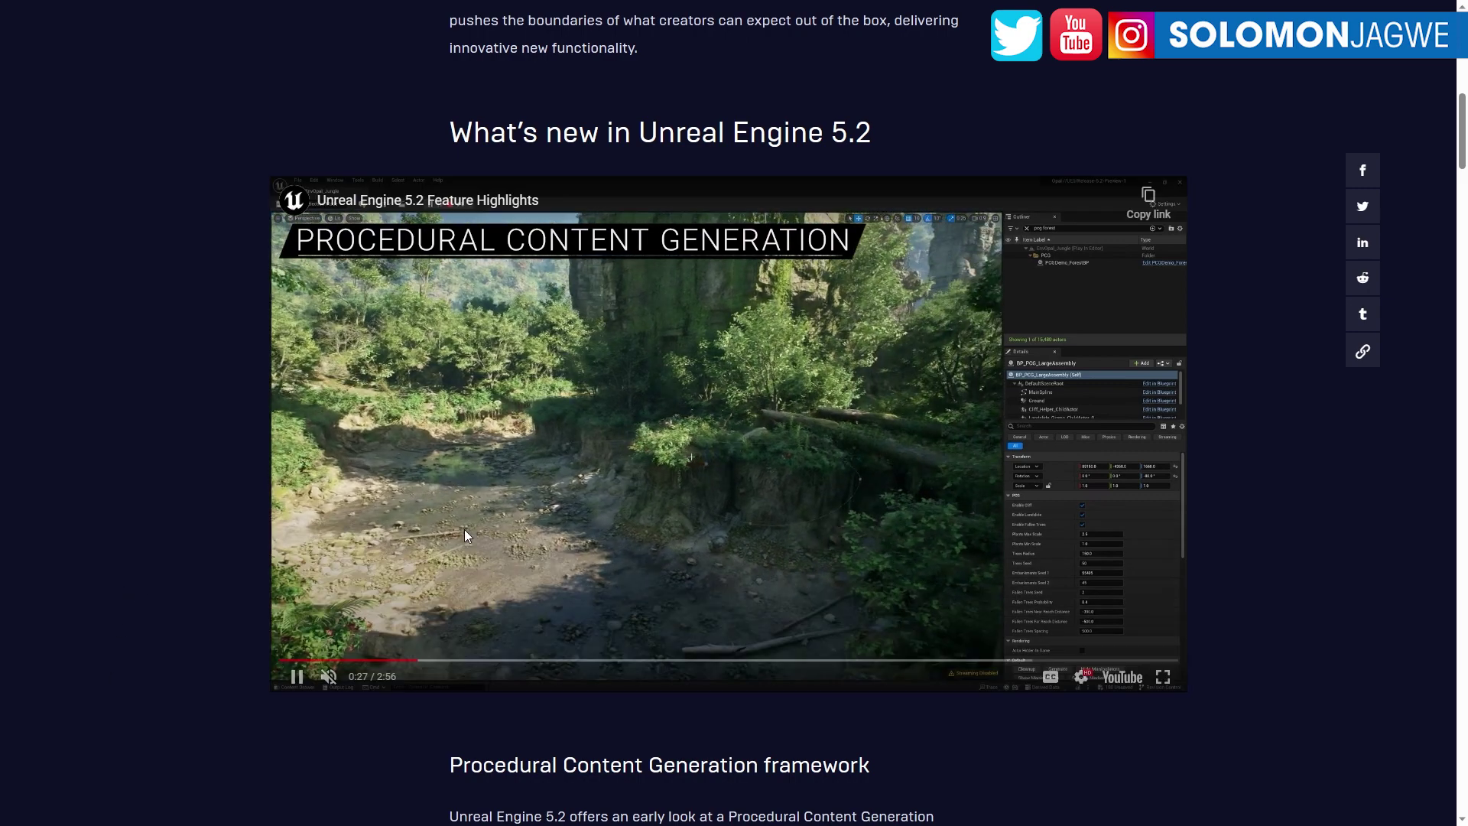
Browse the PCG forest gallery on the UE 5.2 page, up to its sixth image.
scroll(1314, 396, "down", 8)
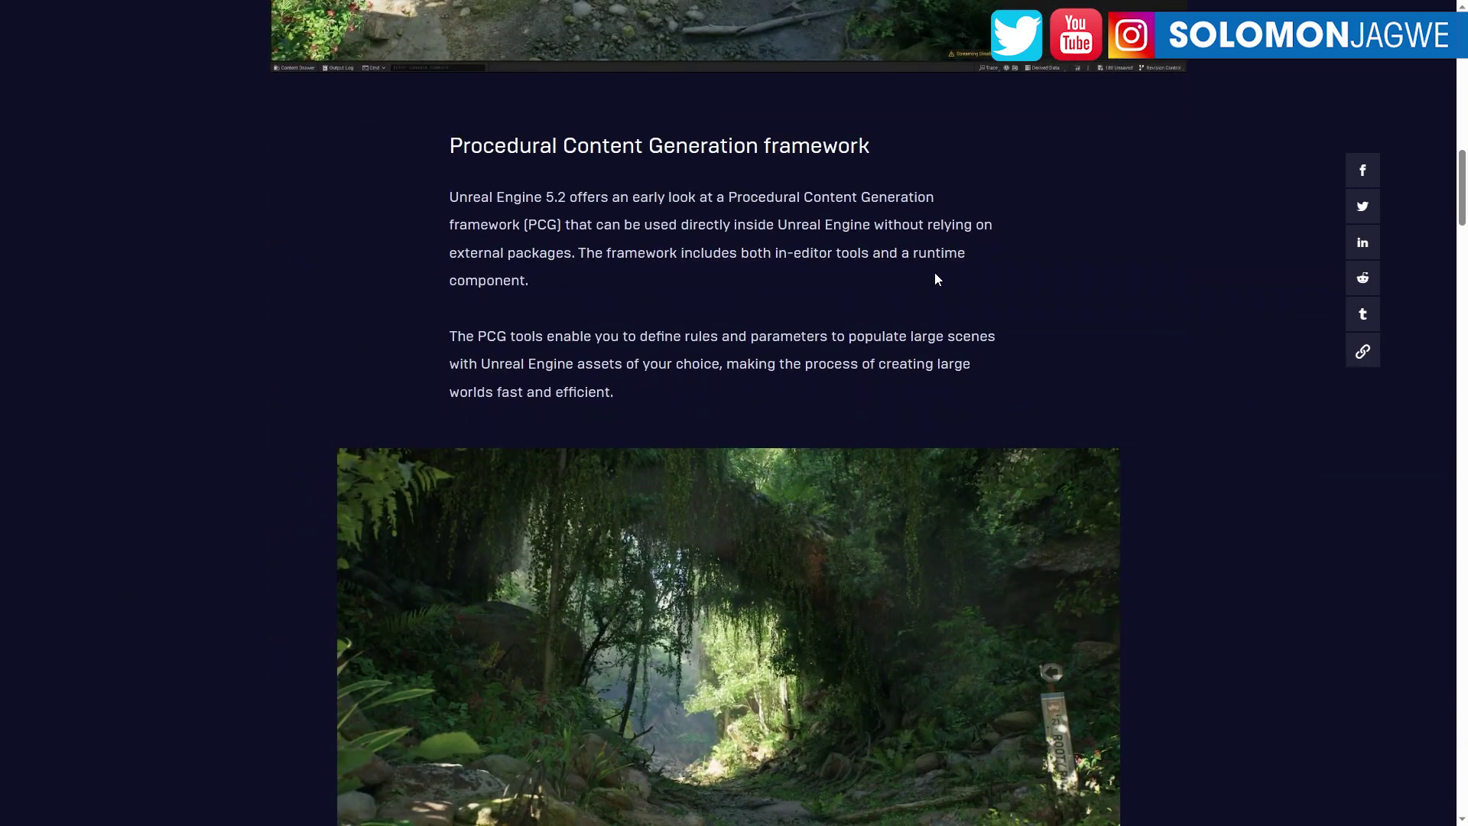
scroll(938, 286, "down", 5)
scroll(824, 305, "up", 2)
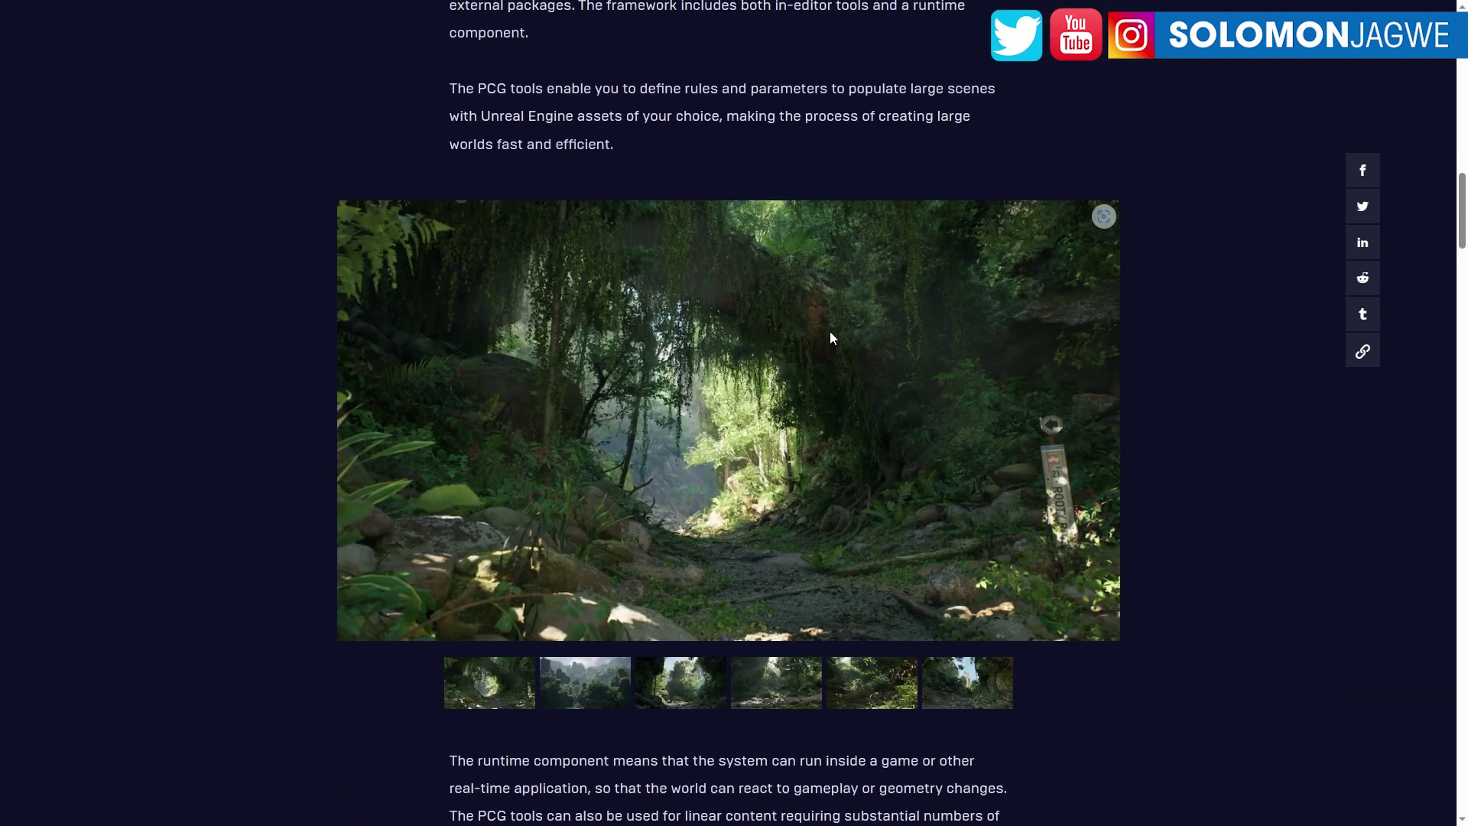
left_click(694, 698)
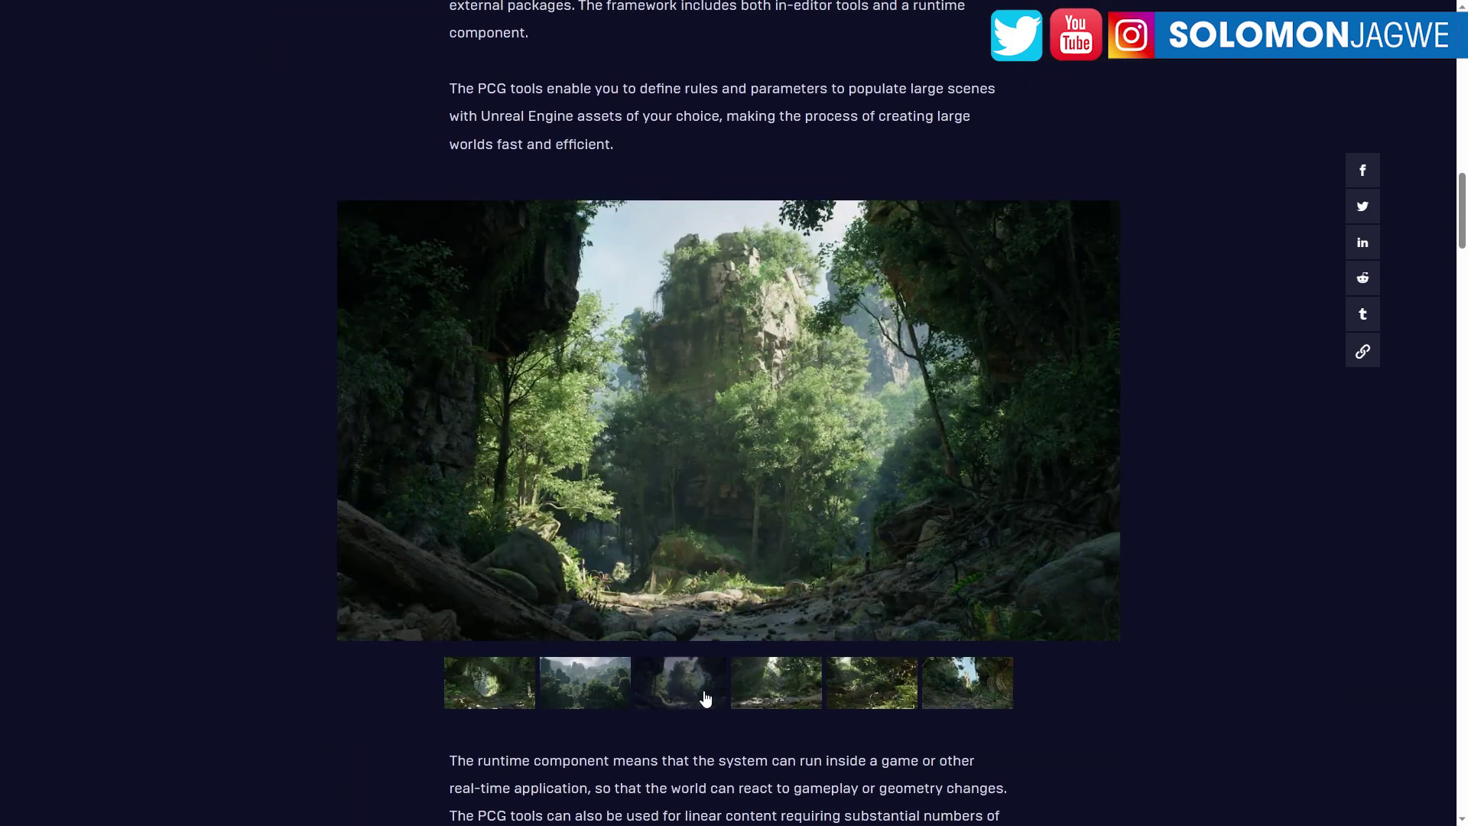
left_click(761, 696)
left_click(906, 695)
left_click(960, 685)
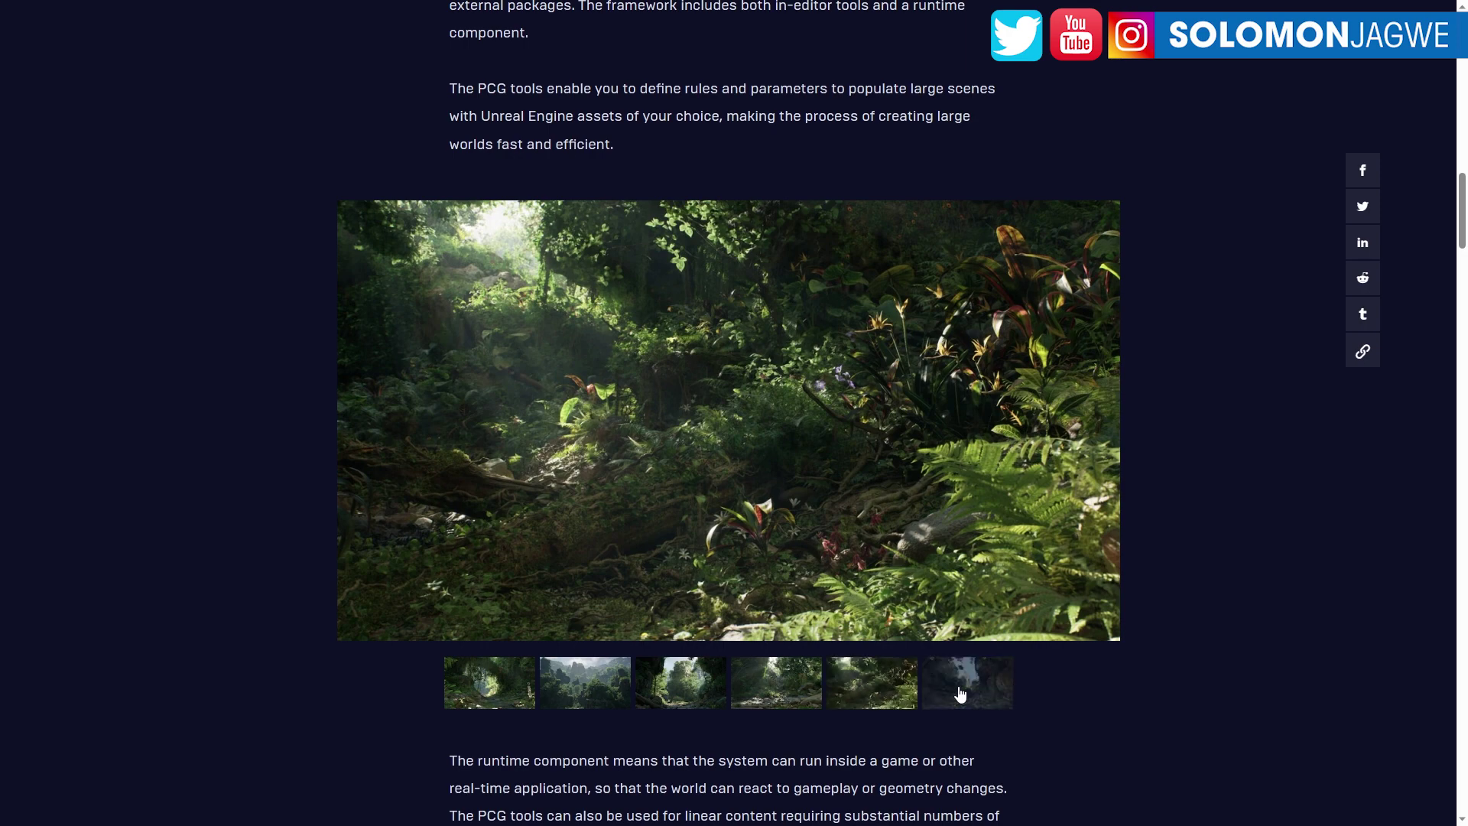
Drag the Substrate truck comparison slider, then read on to Enhanced virtual production toolset.
scroll(1207, 537, "down", 8)
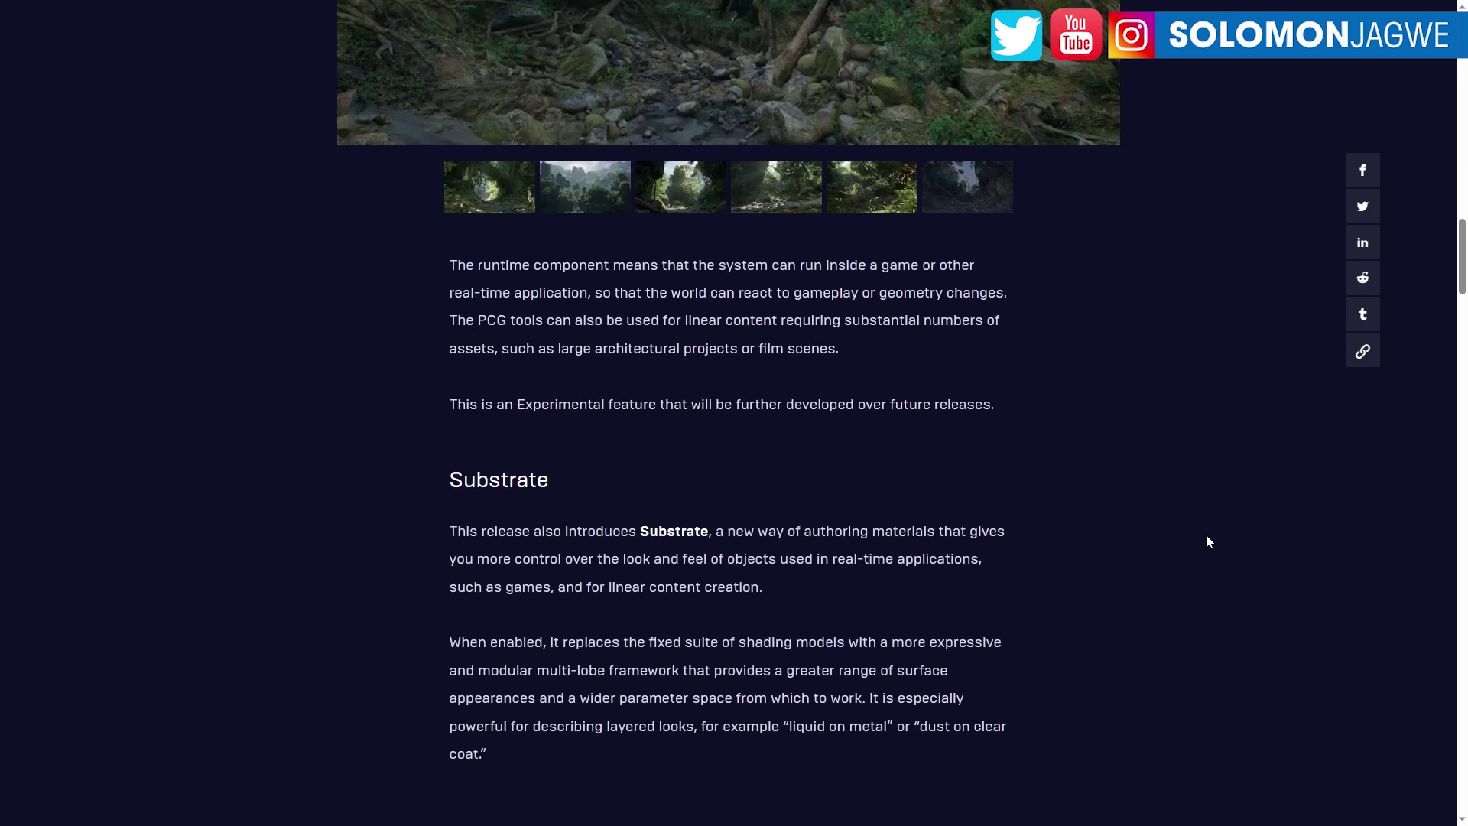
scroll(1207, 535, "down", 2)
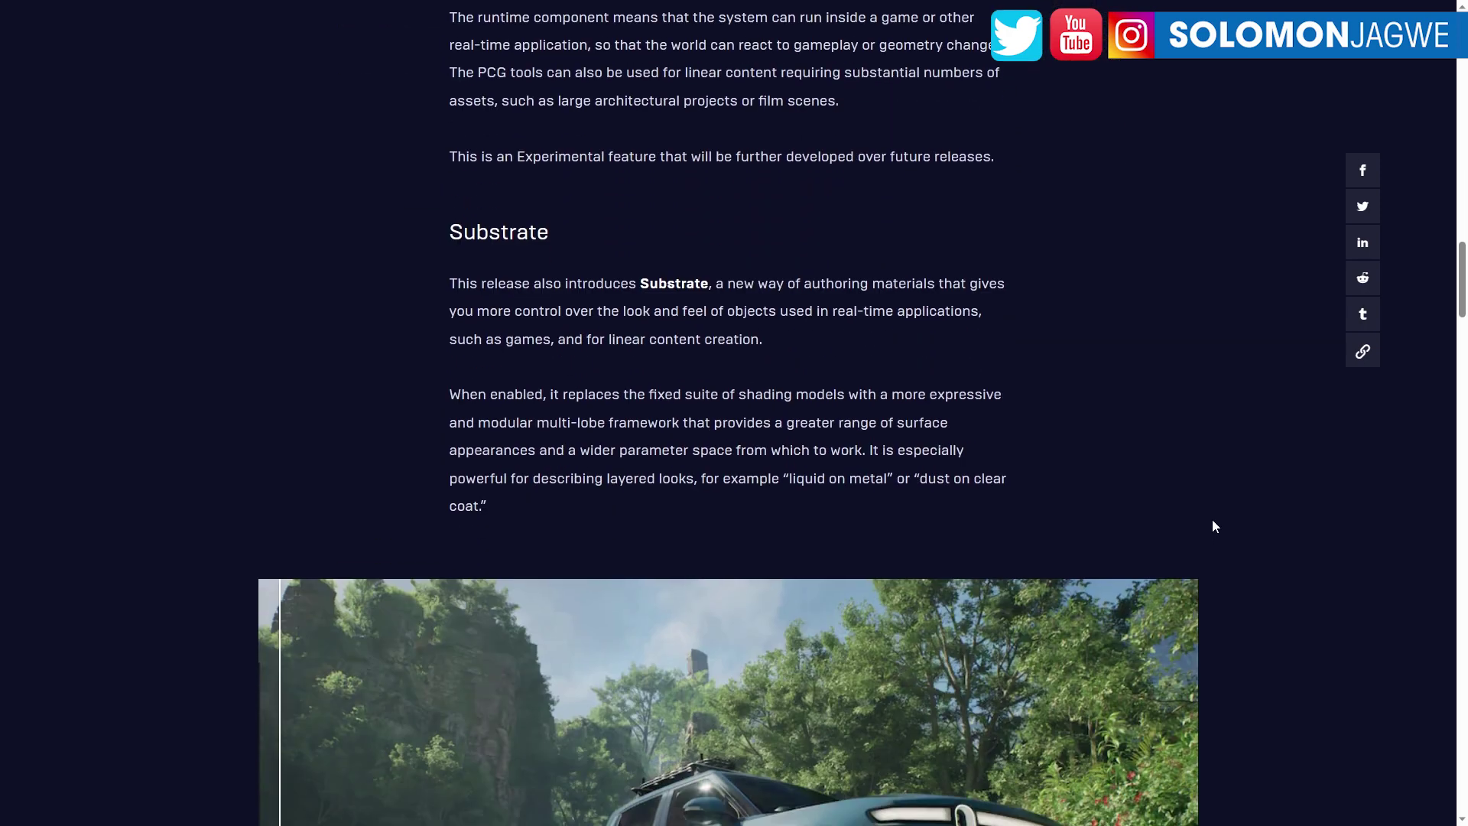
scroll(1266, 502, "down", 5)
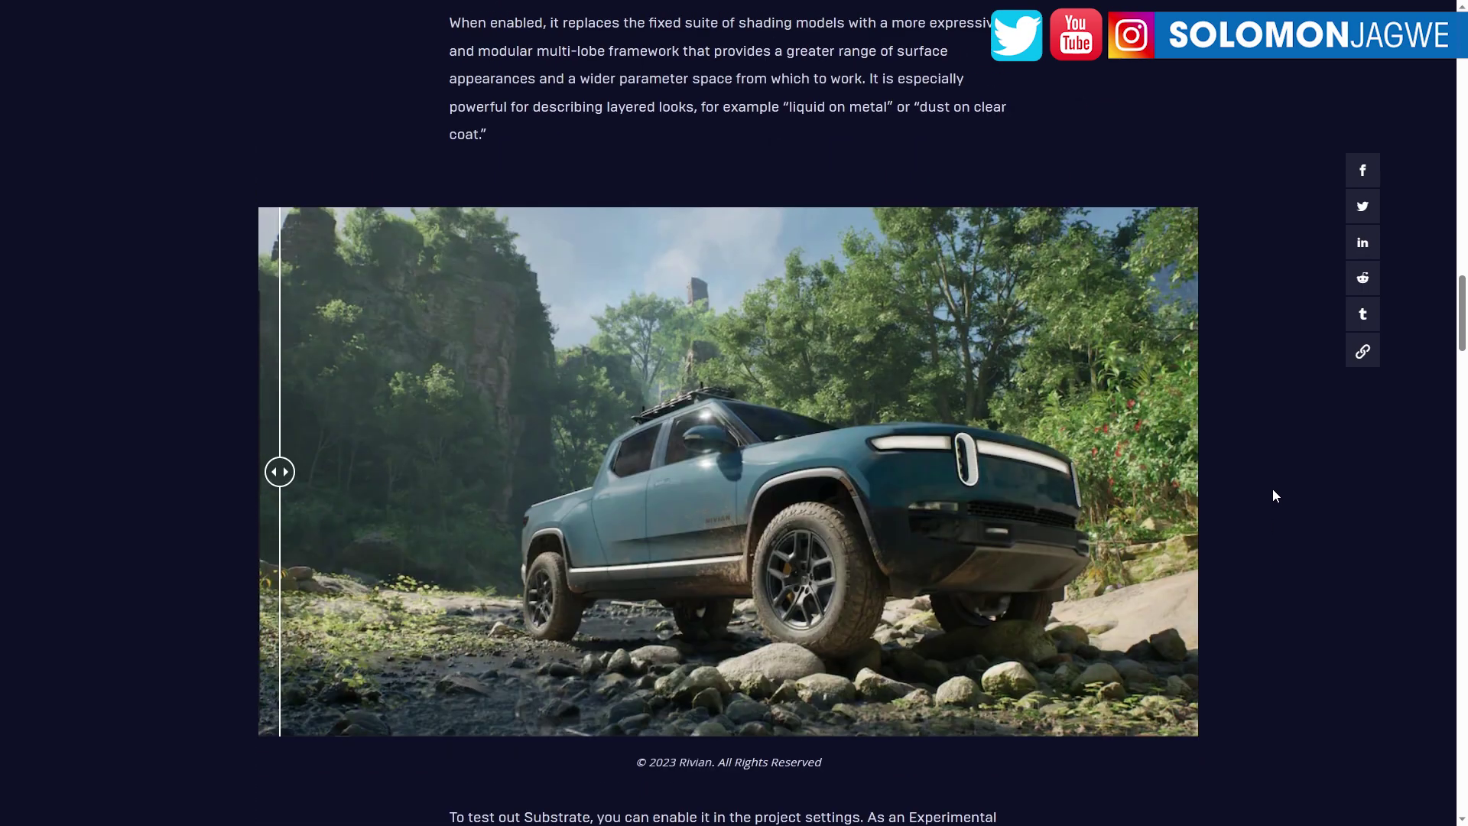
left_click_drag(280, 472, 409, 468)
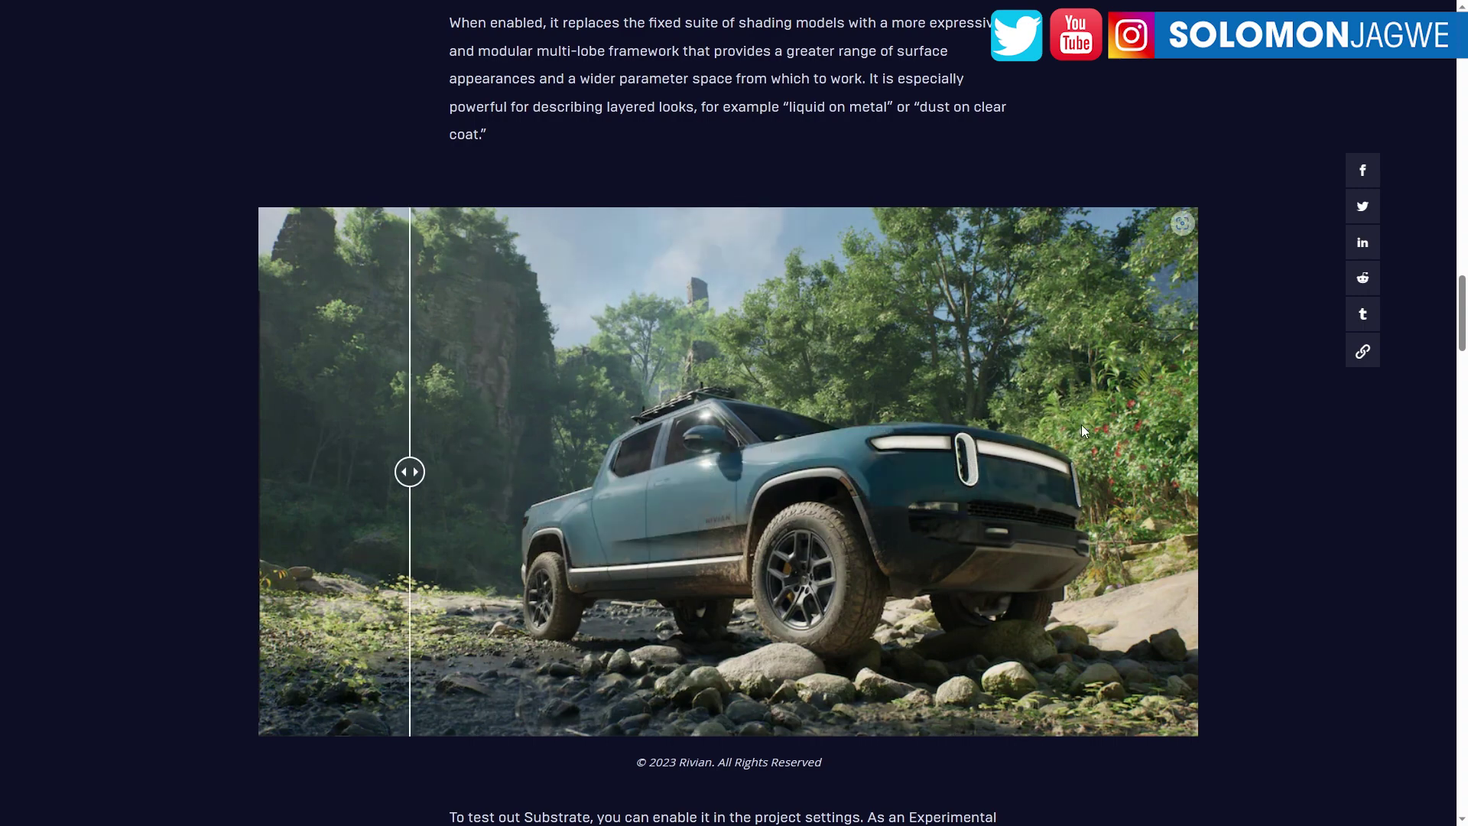
scroll(1081, 431, "down", 8)
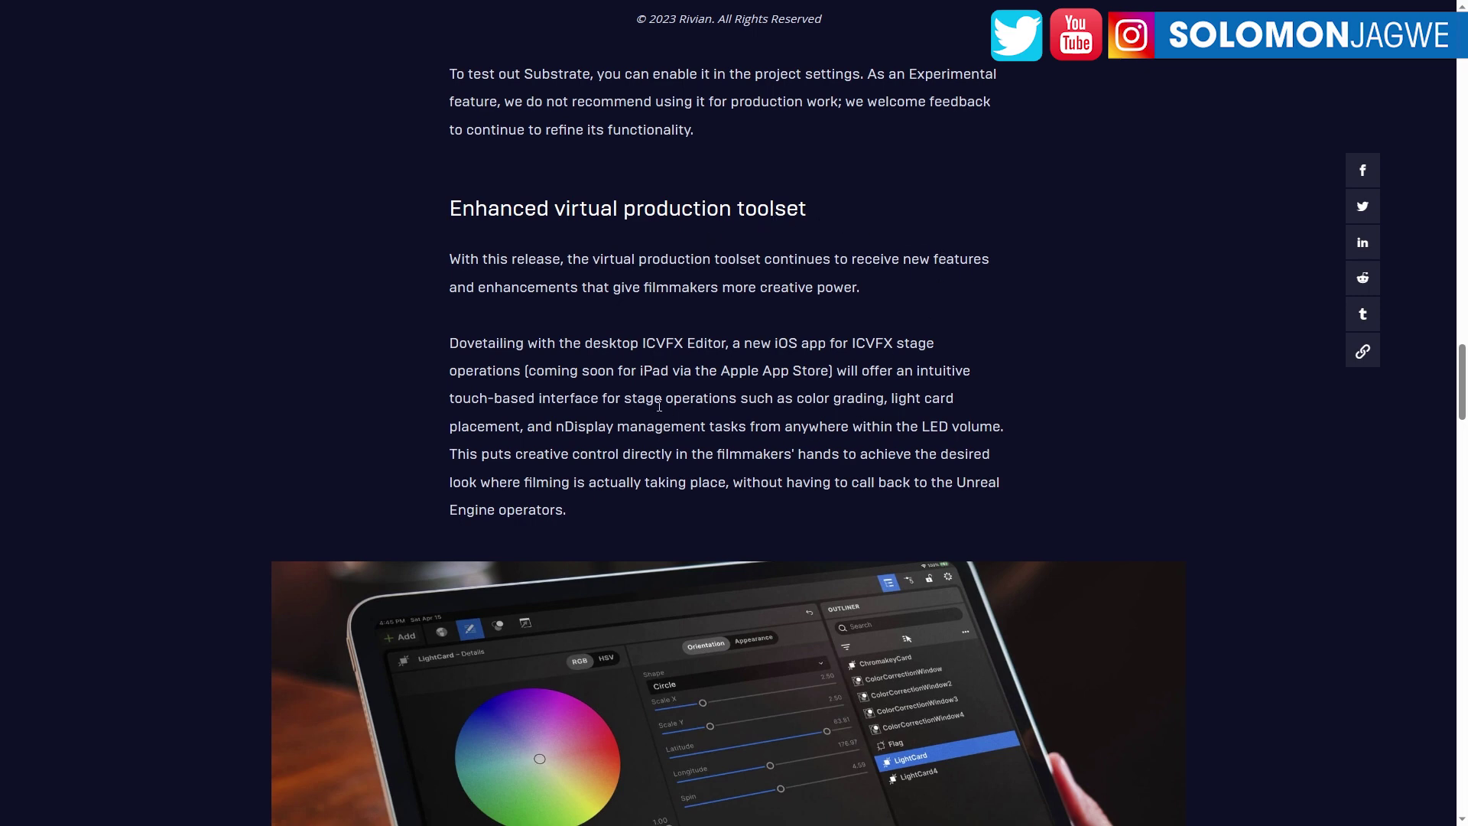
Scroll to the ML Deformer sample and drag its comparison divider far right.
scroll(1081, 382, "down", 4)
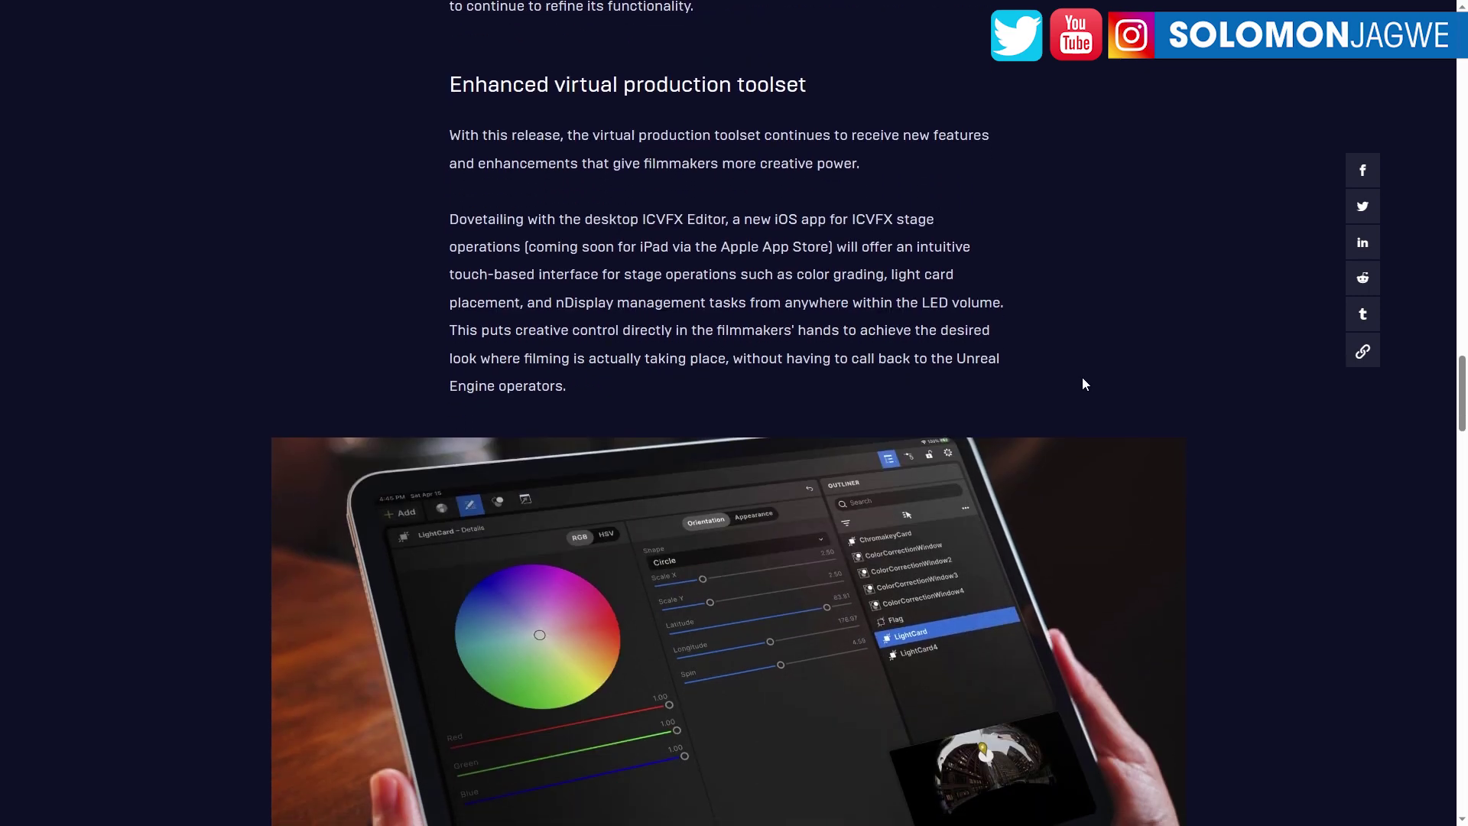
scroll(1170, 370, "down", 10)
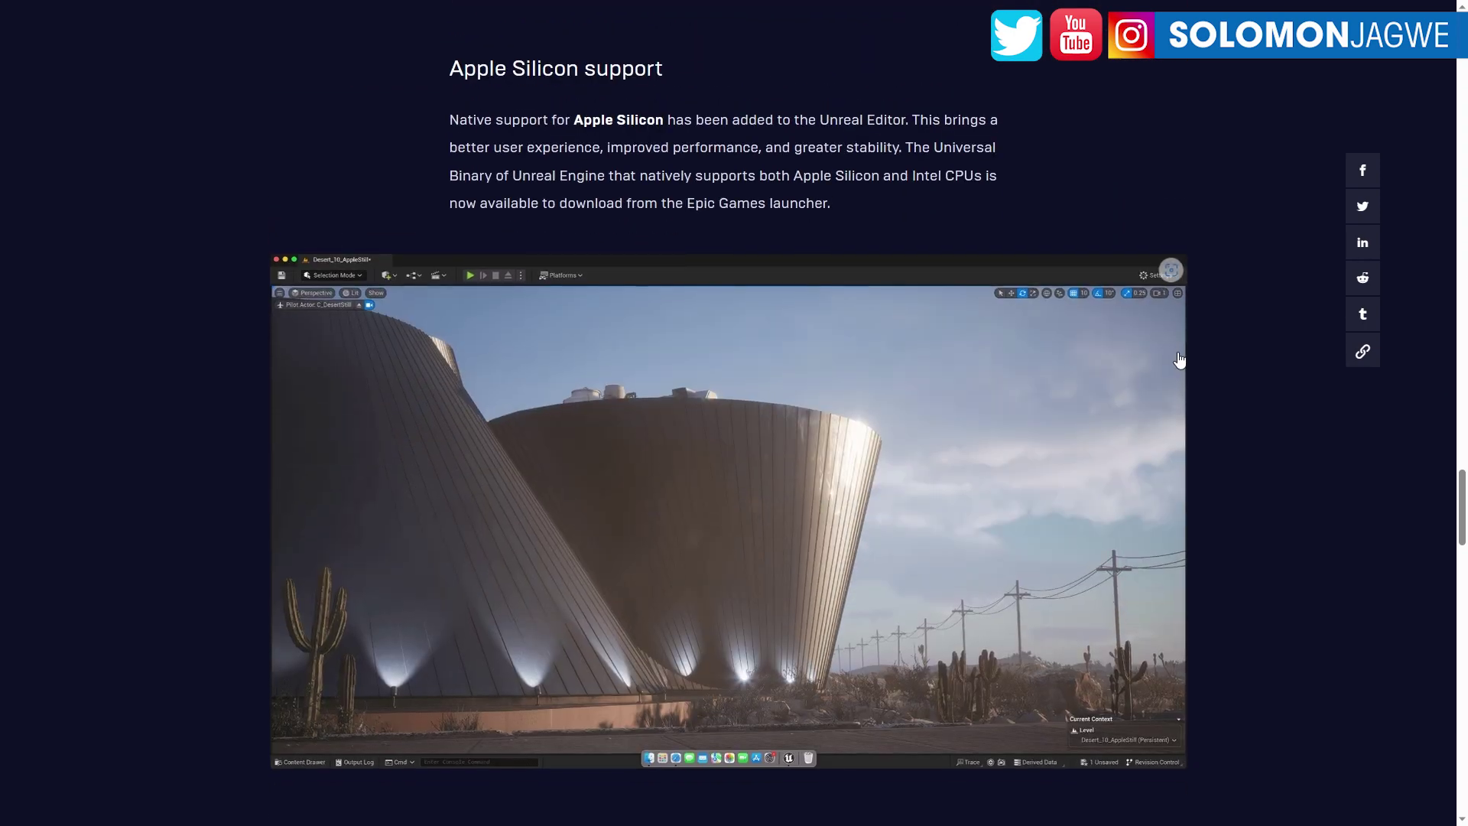
scroll(1179, 360, "down", 3)
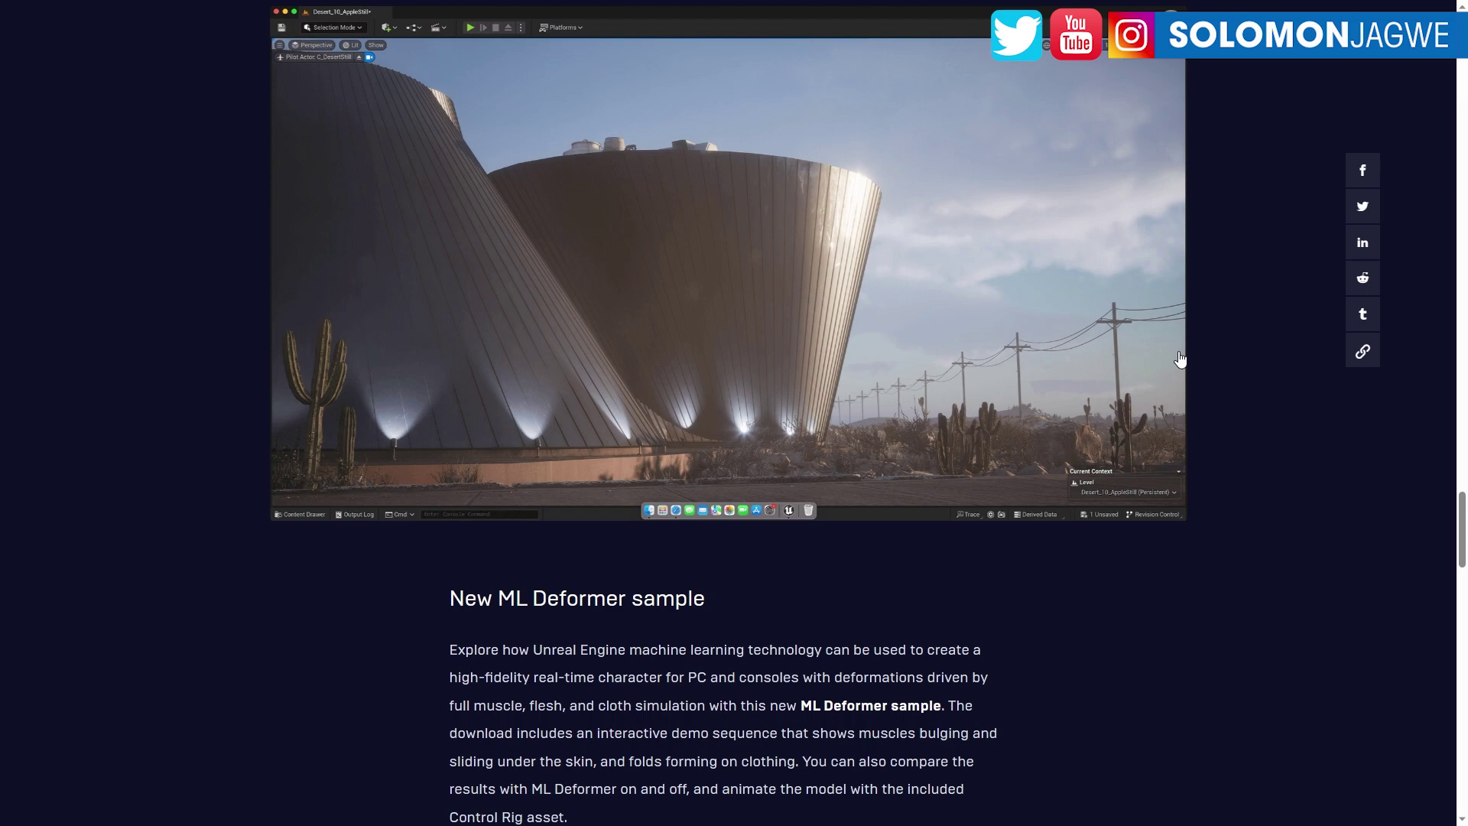
scroll(1220, 353, "down", 2)
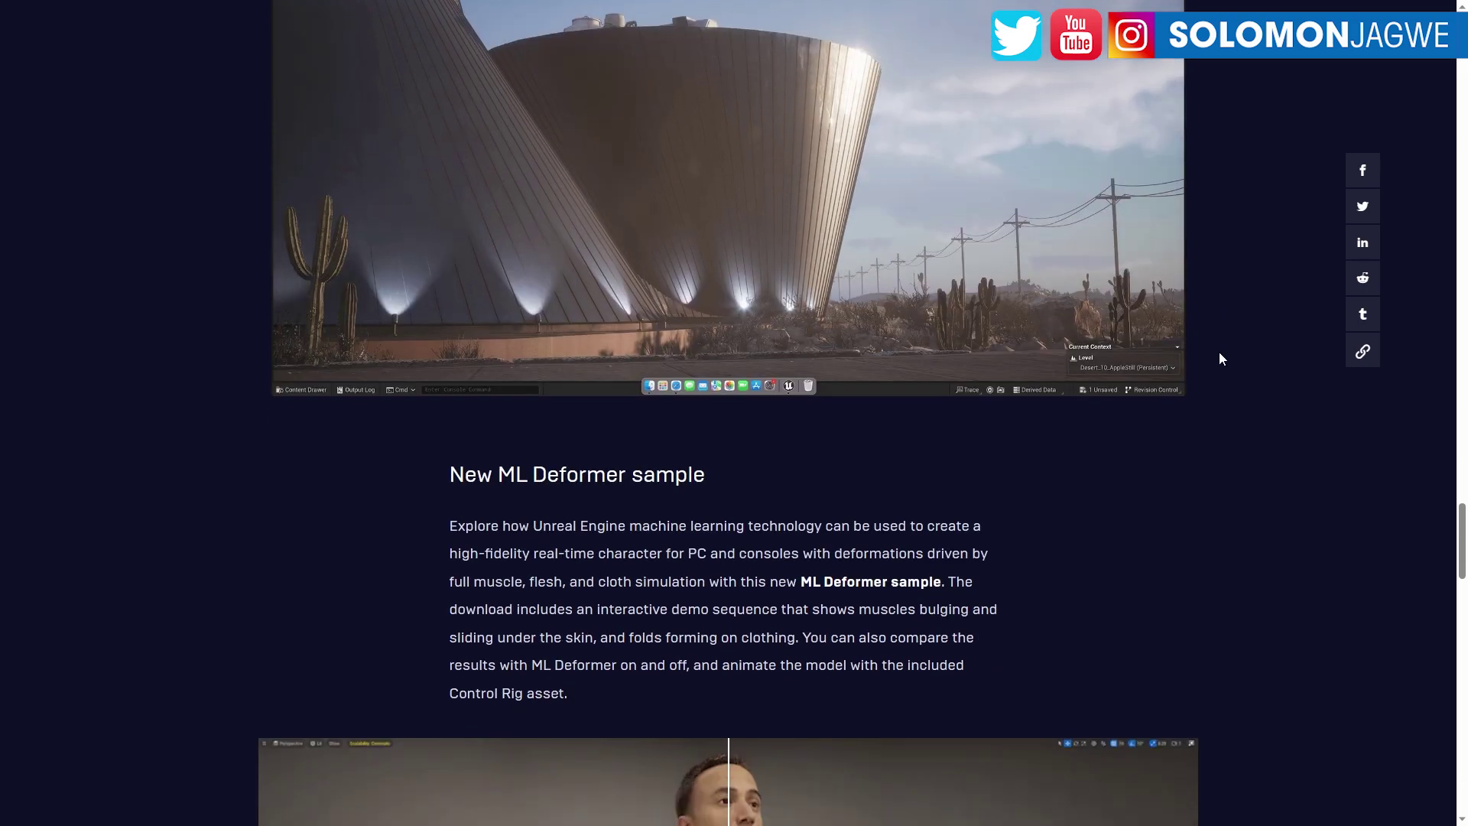
scroll(1217, 352, "down", 6)
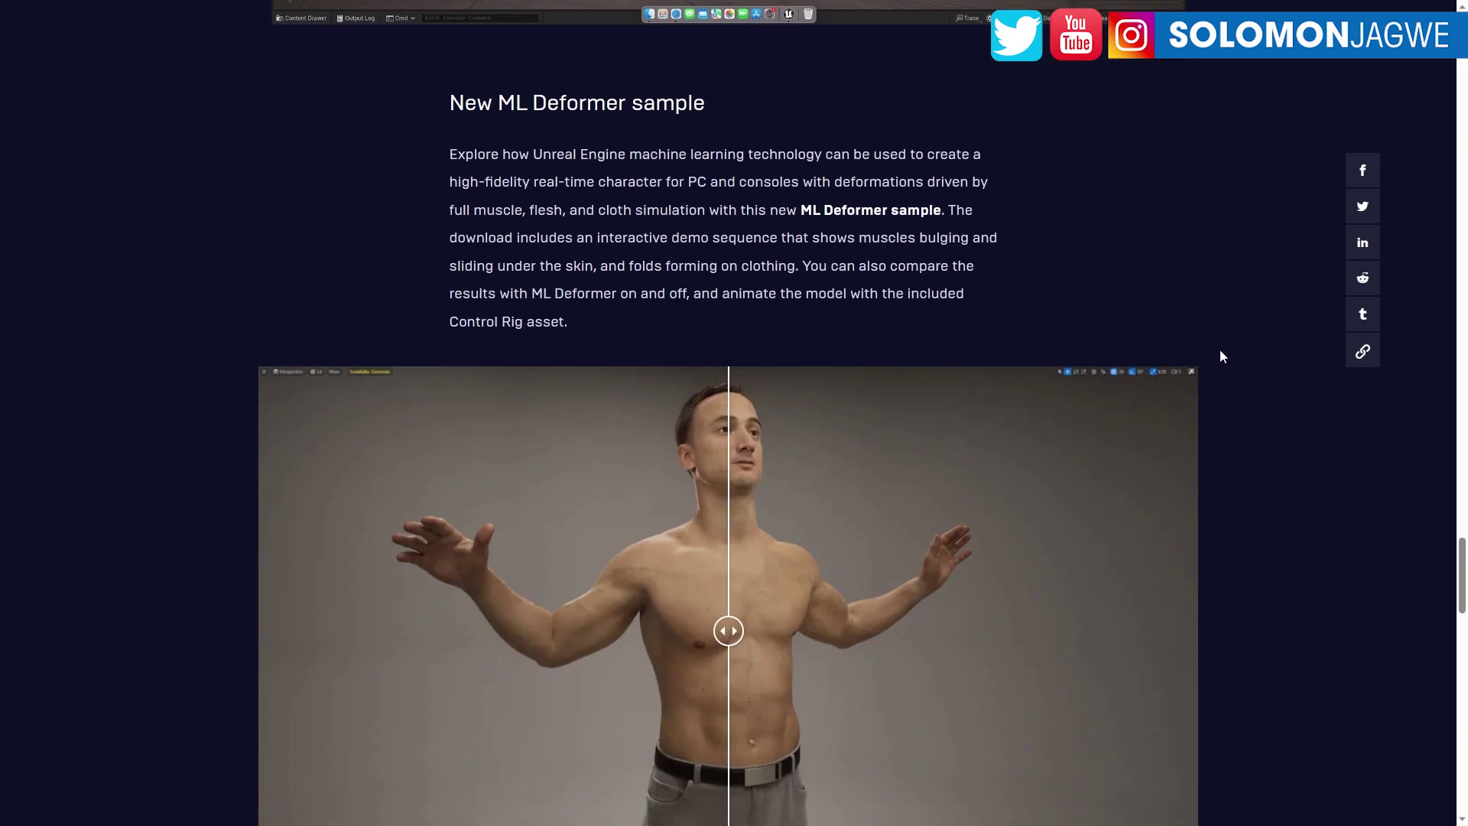
scroll(1235, 352, "down", 2)
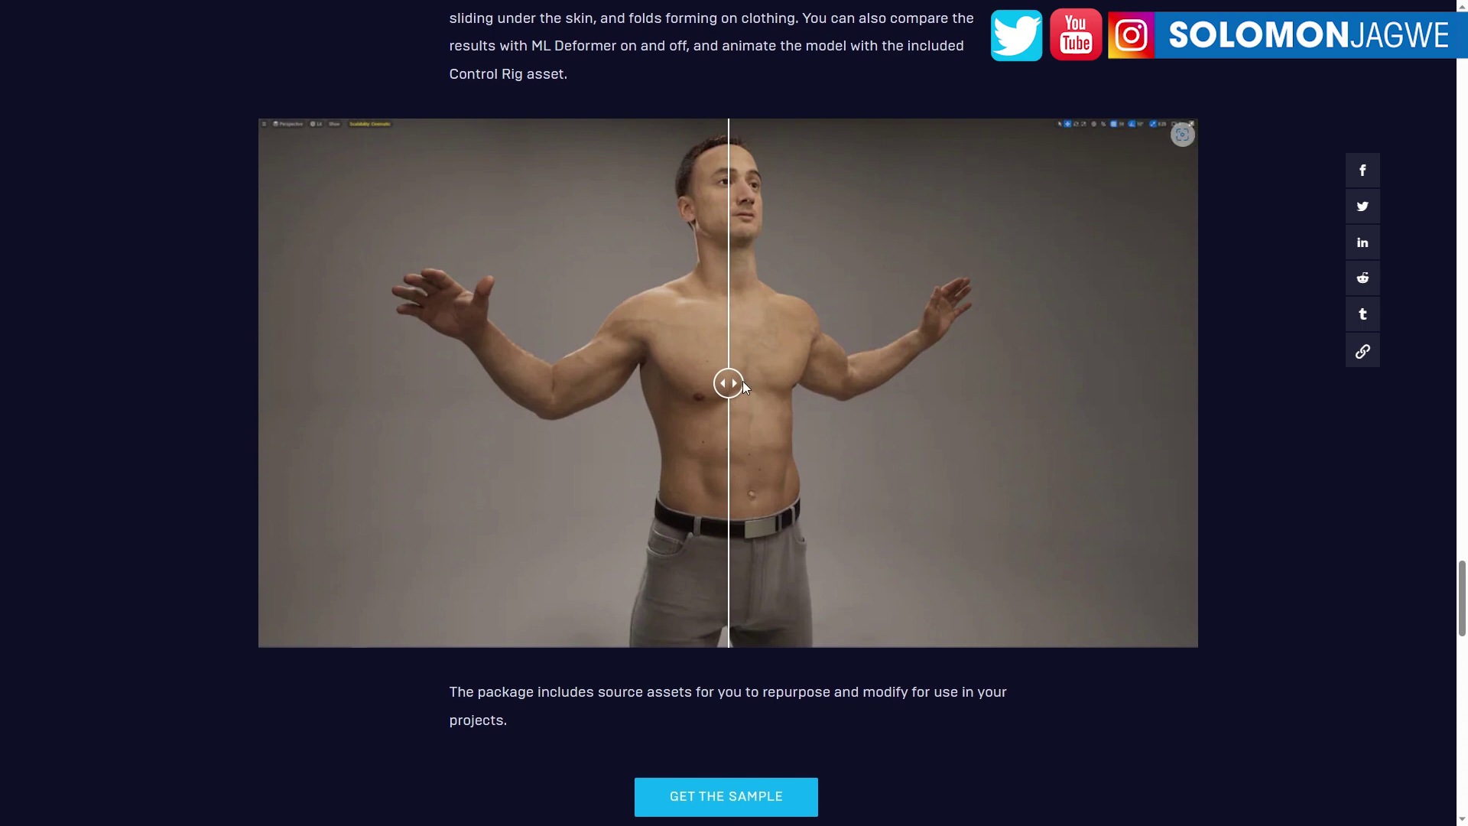
left_click_drag(742, 381, 1026, 382)
Sweep the ML Deformer before/after slider back and forth to contrast results.
scroll(1206, 359, "down", 2)
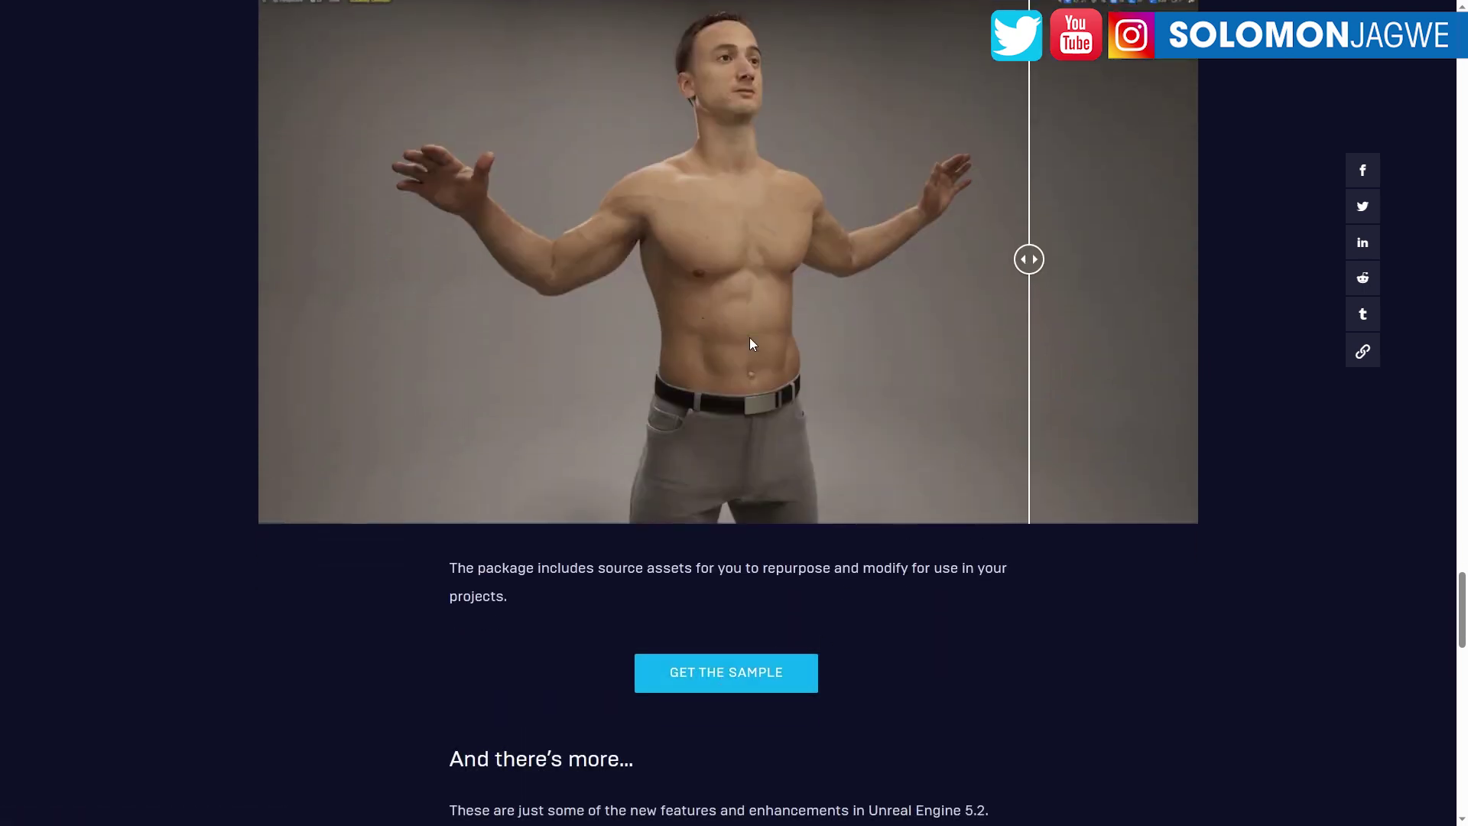
left_click_drag(1025, 255, 1054, 259)
scroll(1164, 259, "up", 4)
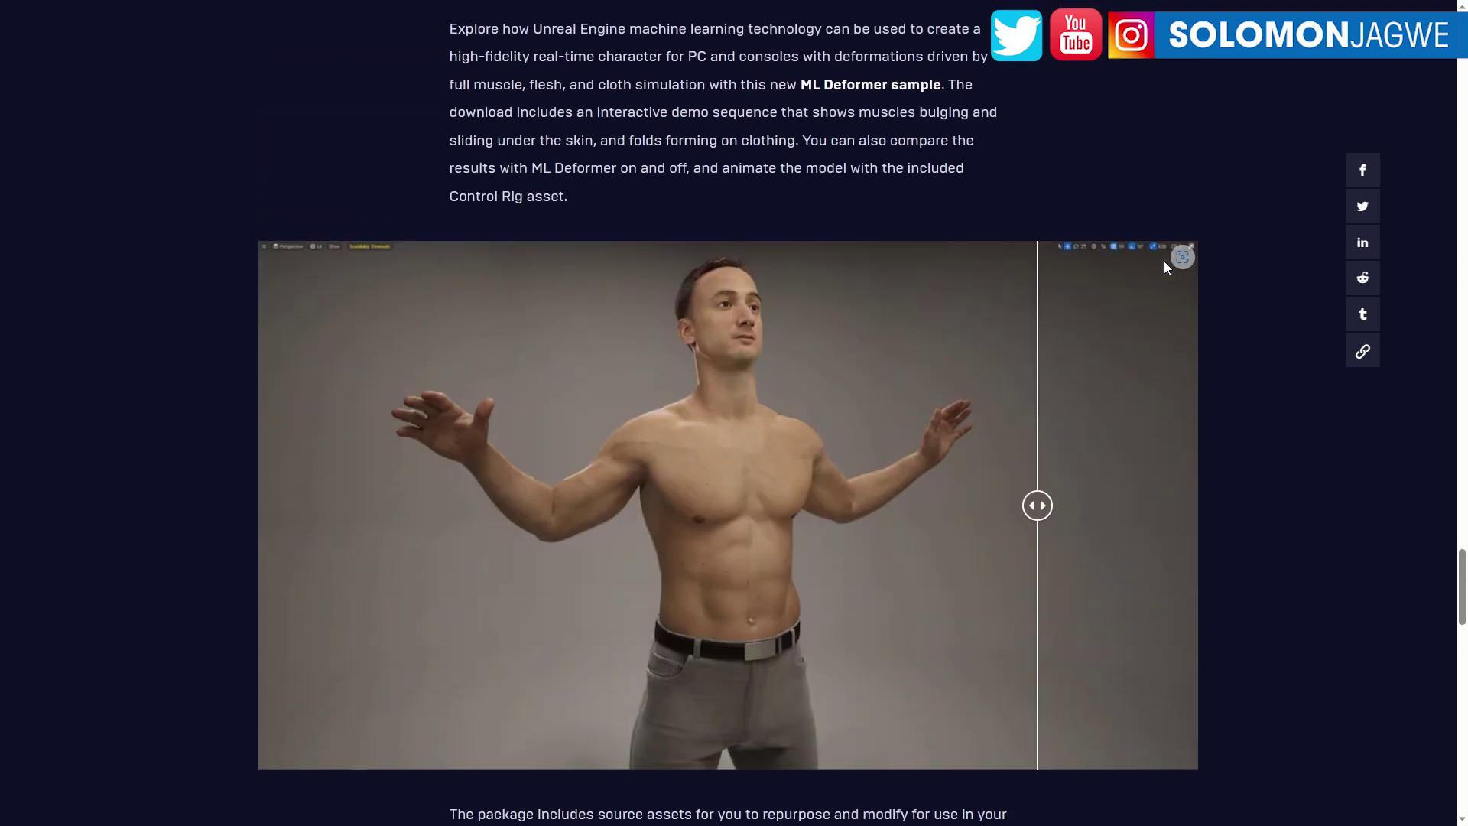
scroll(1102, 303, "up", 2)
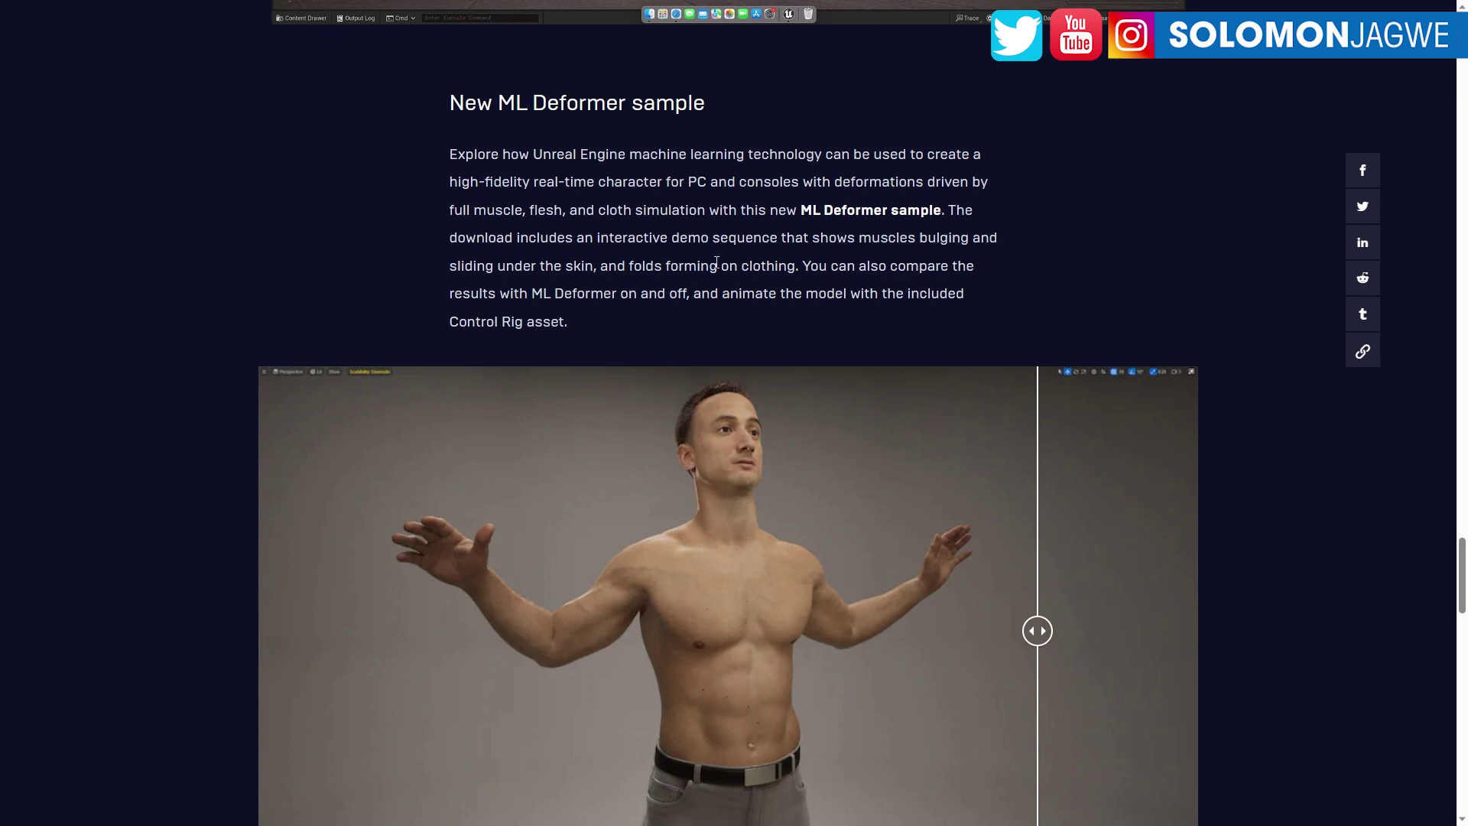
scroll(742, 265, "down", 5)
left_click_drag(1046, 260, 999, 277)
Skim the release notes and news, then switch to the Epic Games Launcher Library.
scroll(999, 276, "up", 1)
scroll(999, 277, "down", 1)
scroll(999, 277, "down", 5)
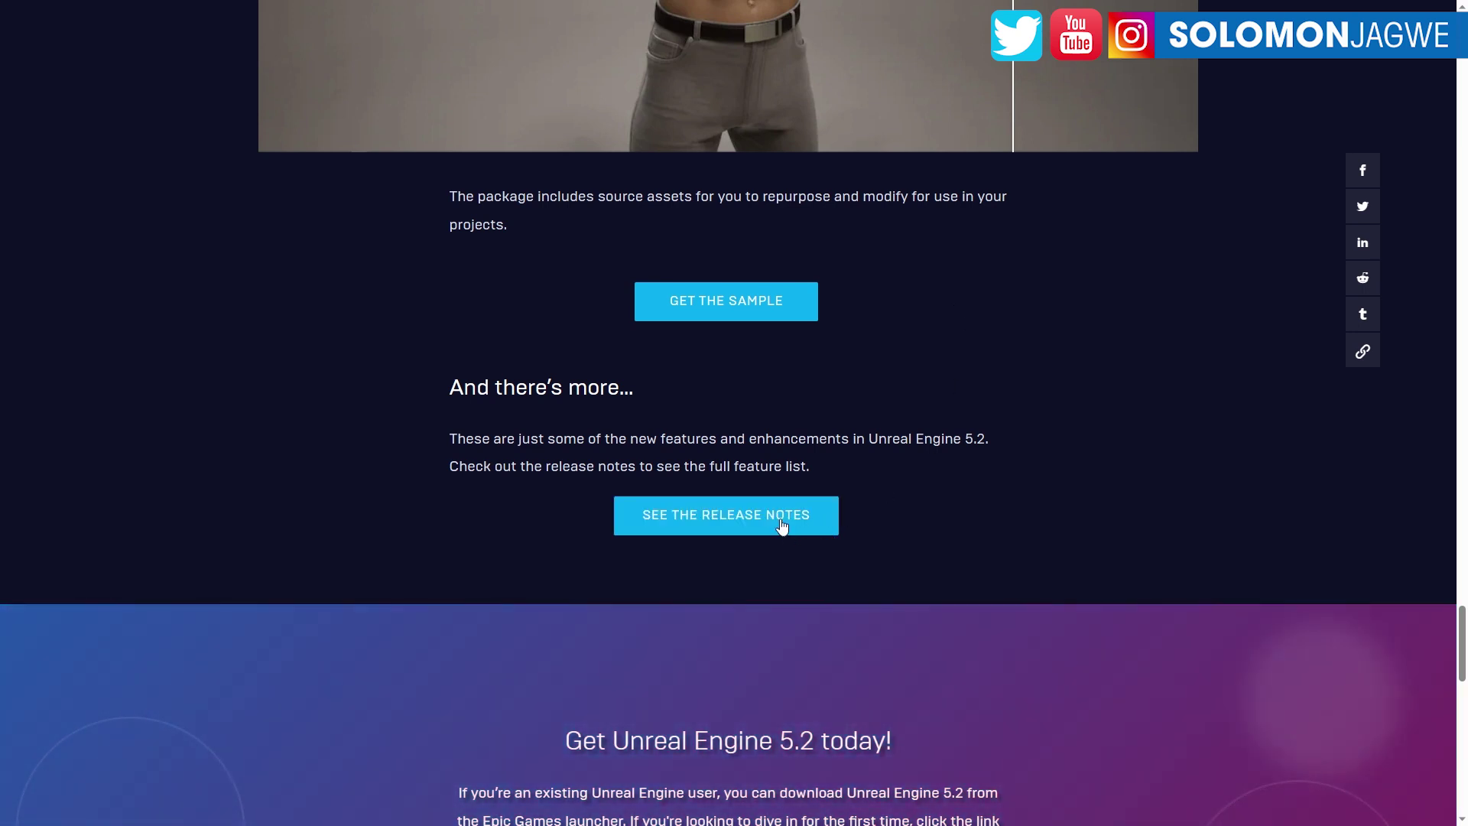
scroll(766, 516, "down", 2)
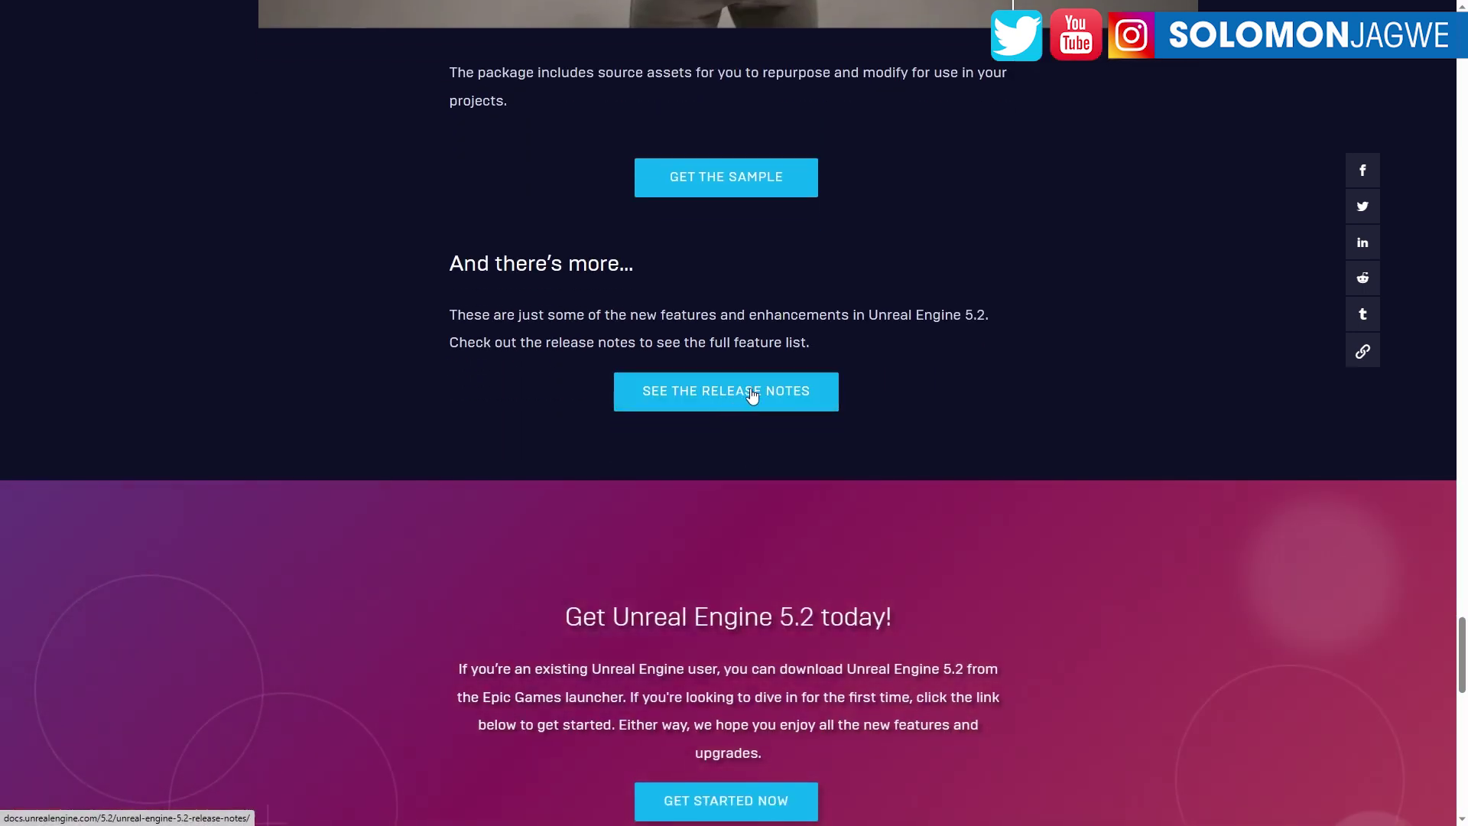
scroll(1029, 442, "down", 8)
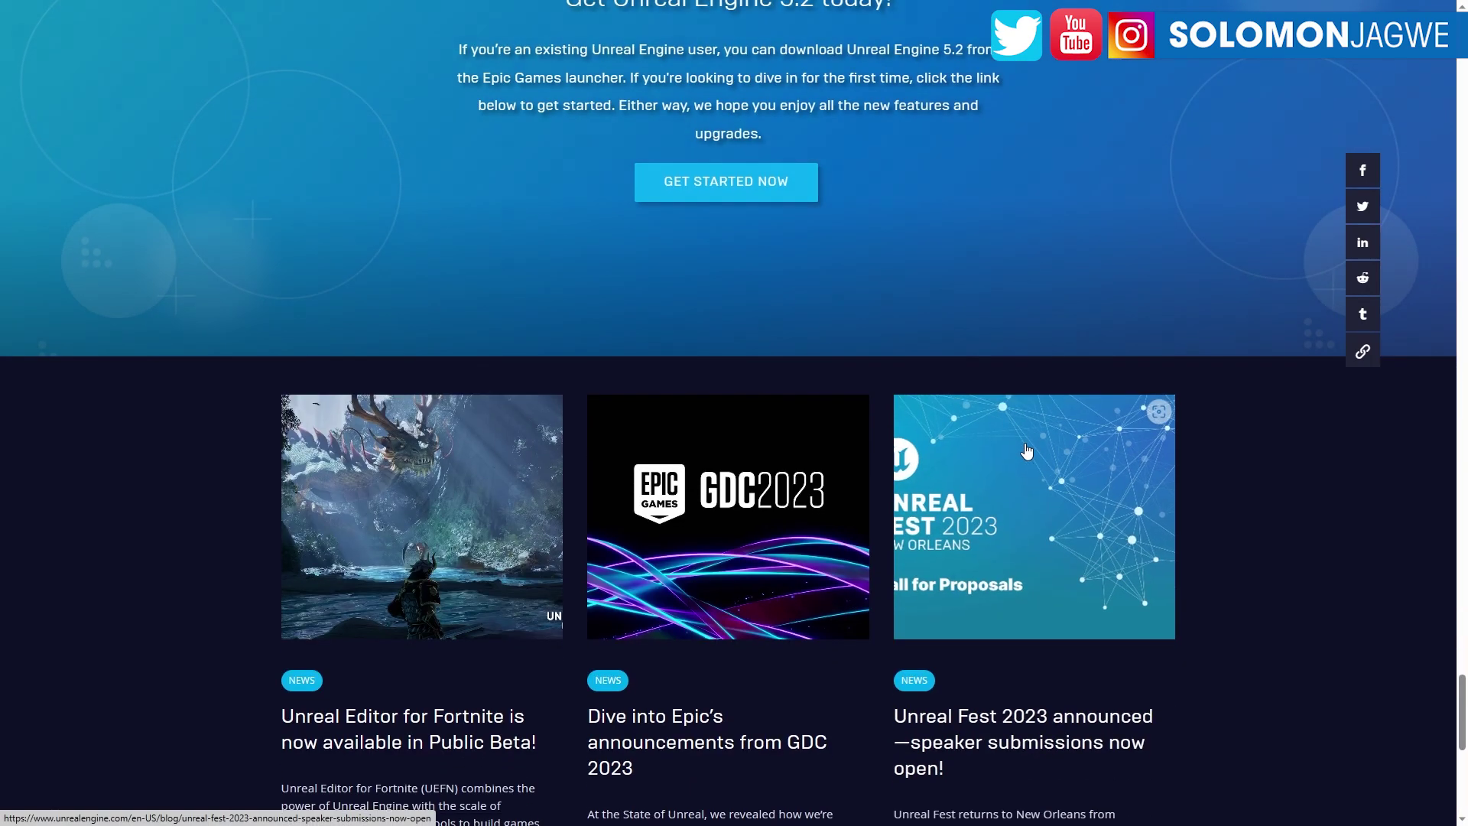
scroll(1019, 429, "up", 15)
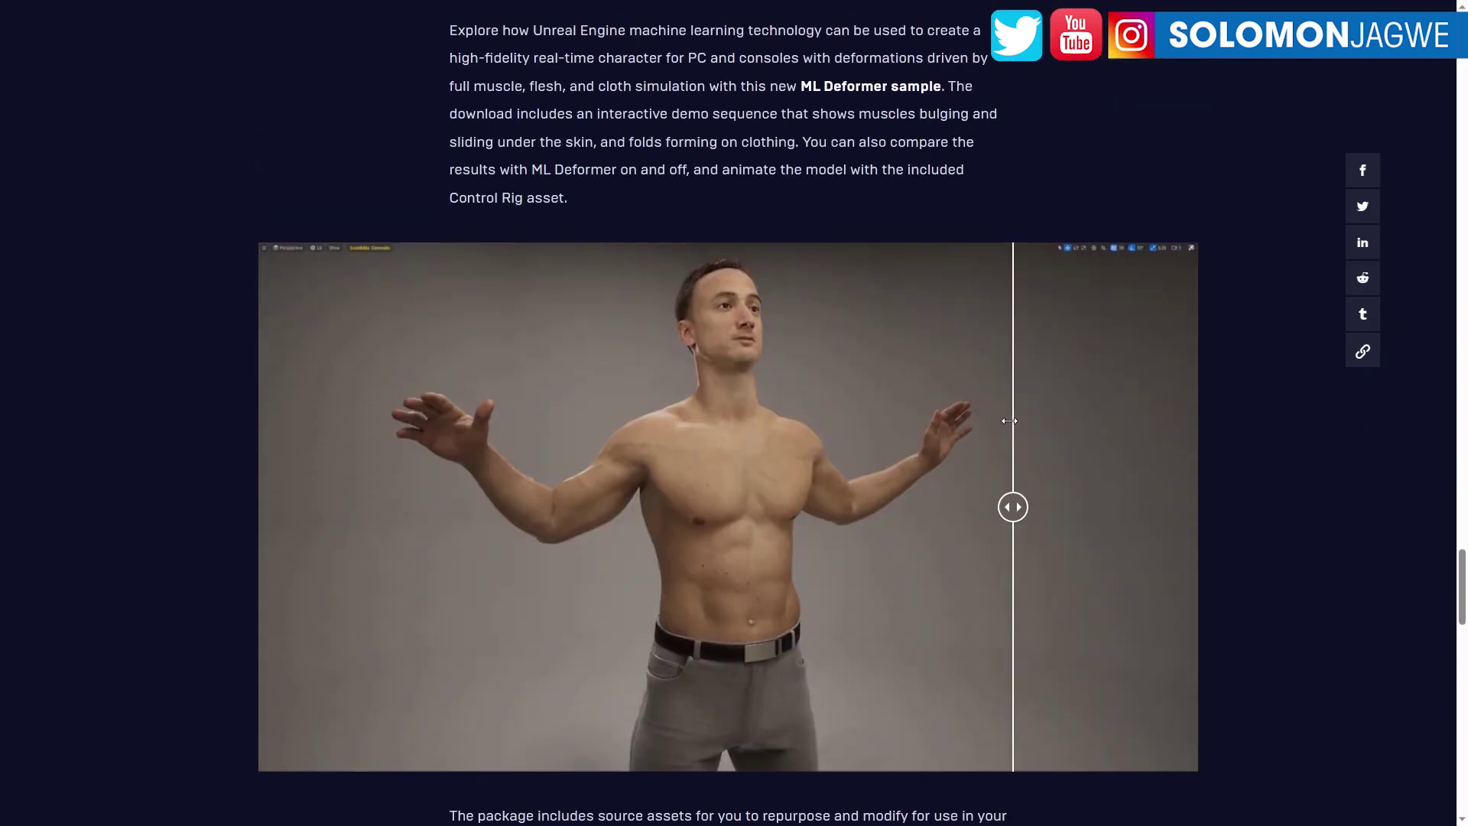
key("alt+Tab")
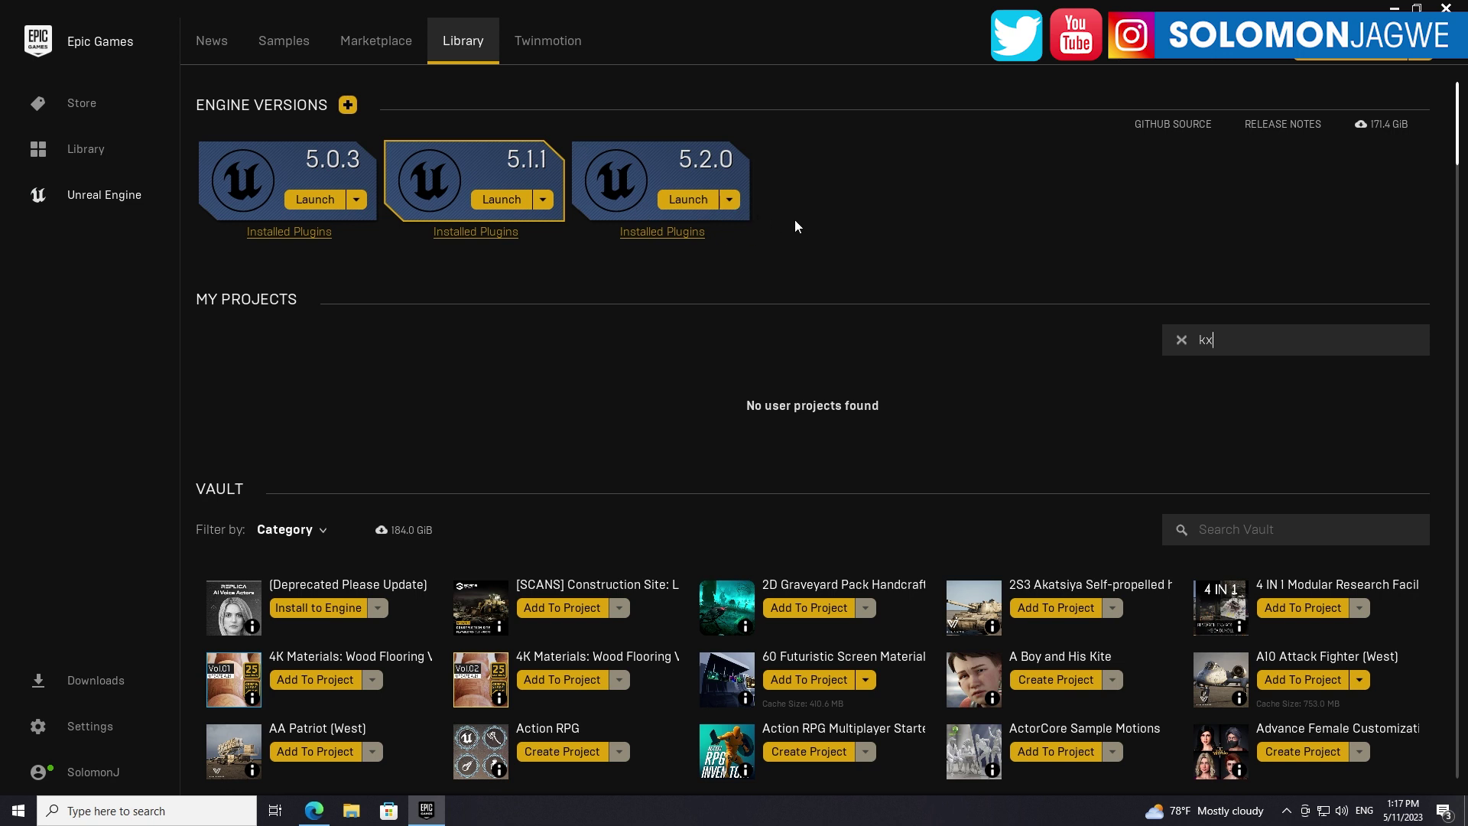
left_click(662, 231)
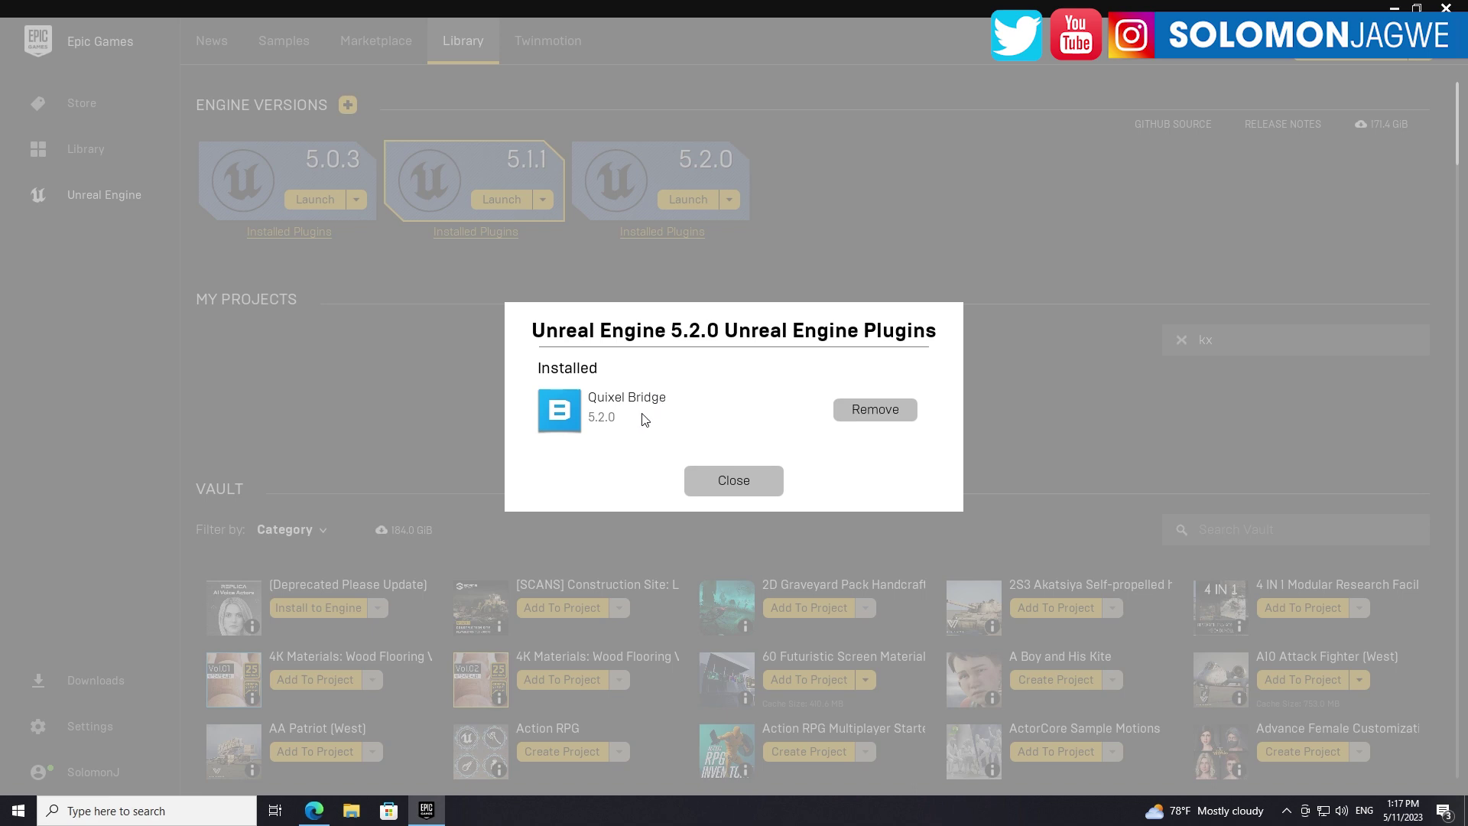
left_click(745, 481)
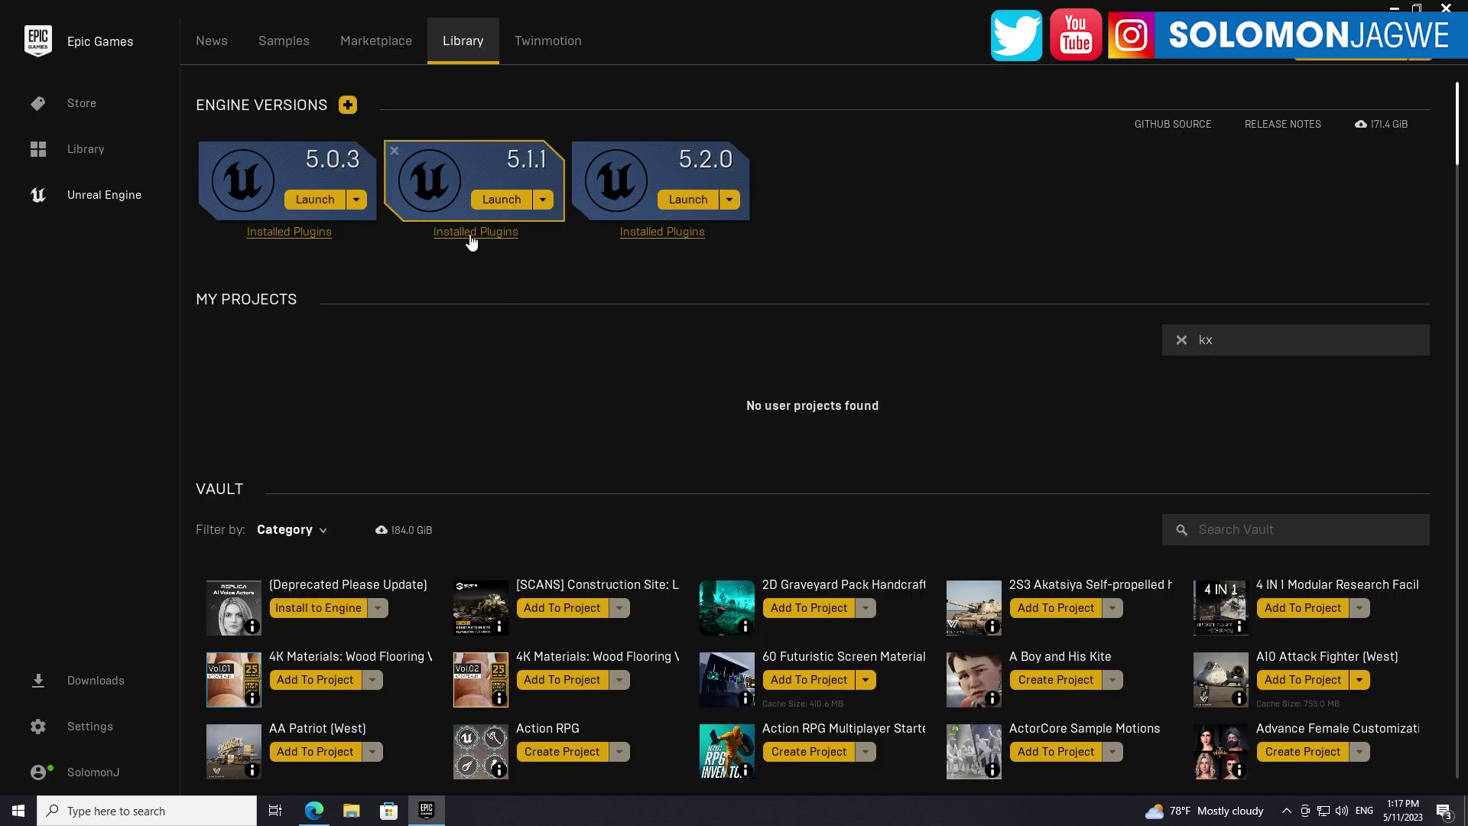
left_click(471, 237)
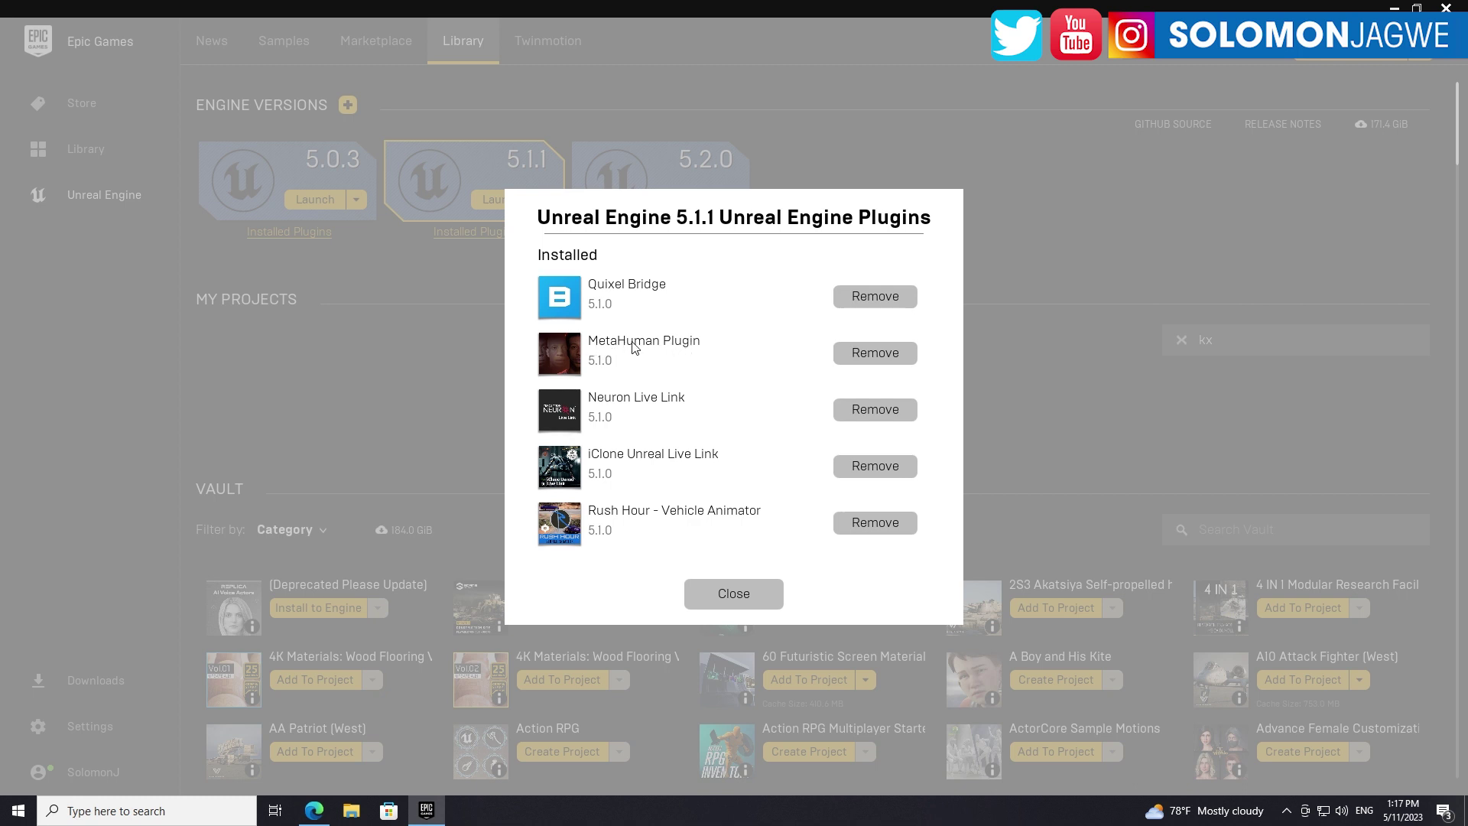
left_click(741, 593)
left_click(663, 237)
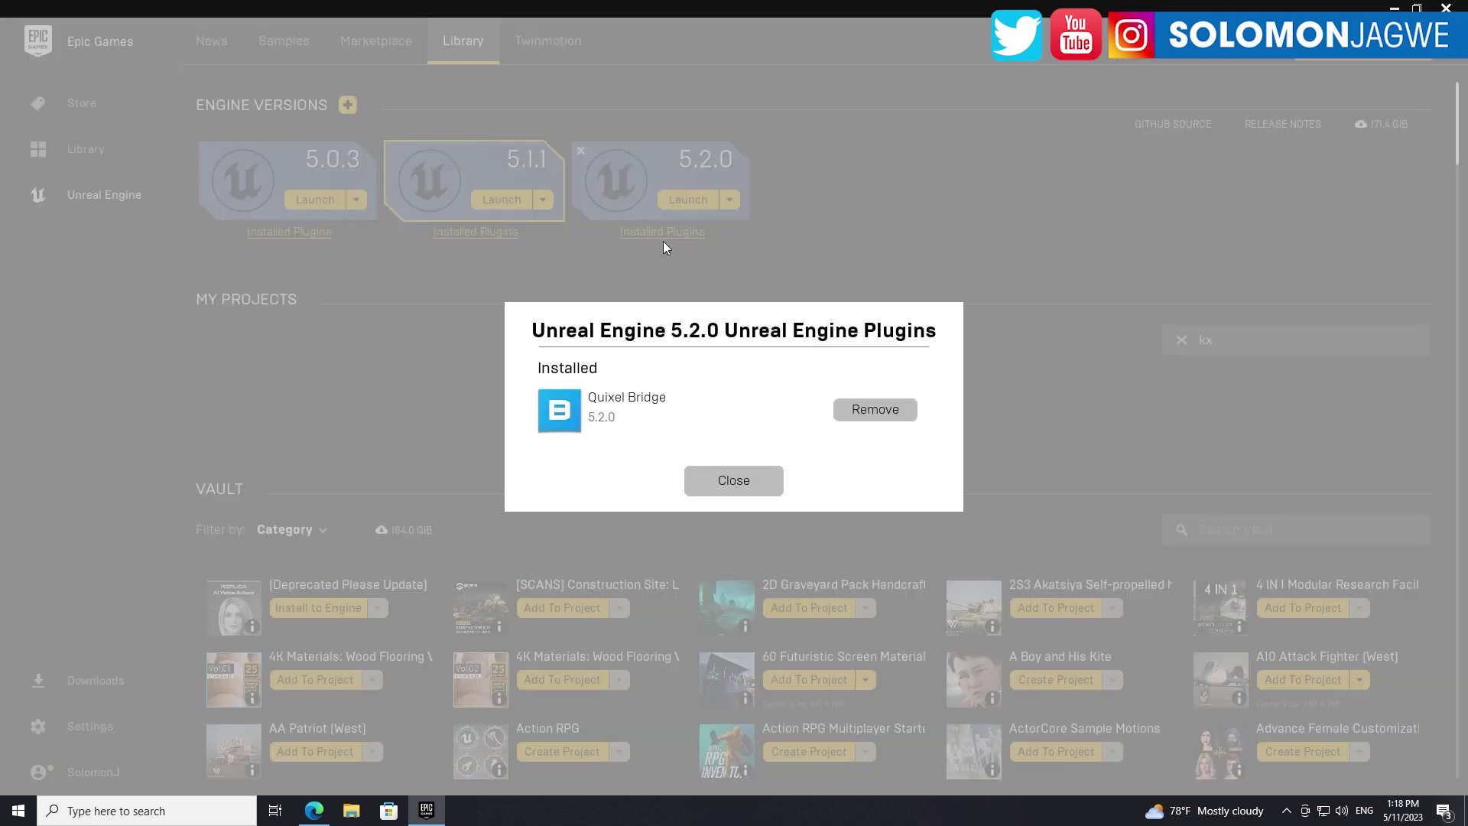
left_click(726, 482)
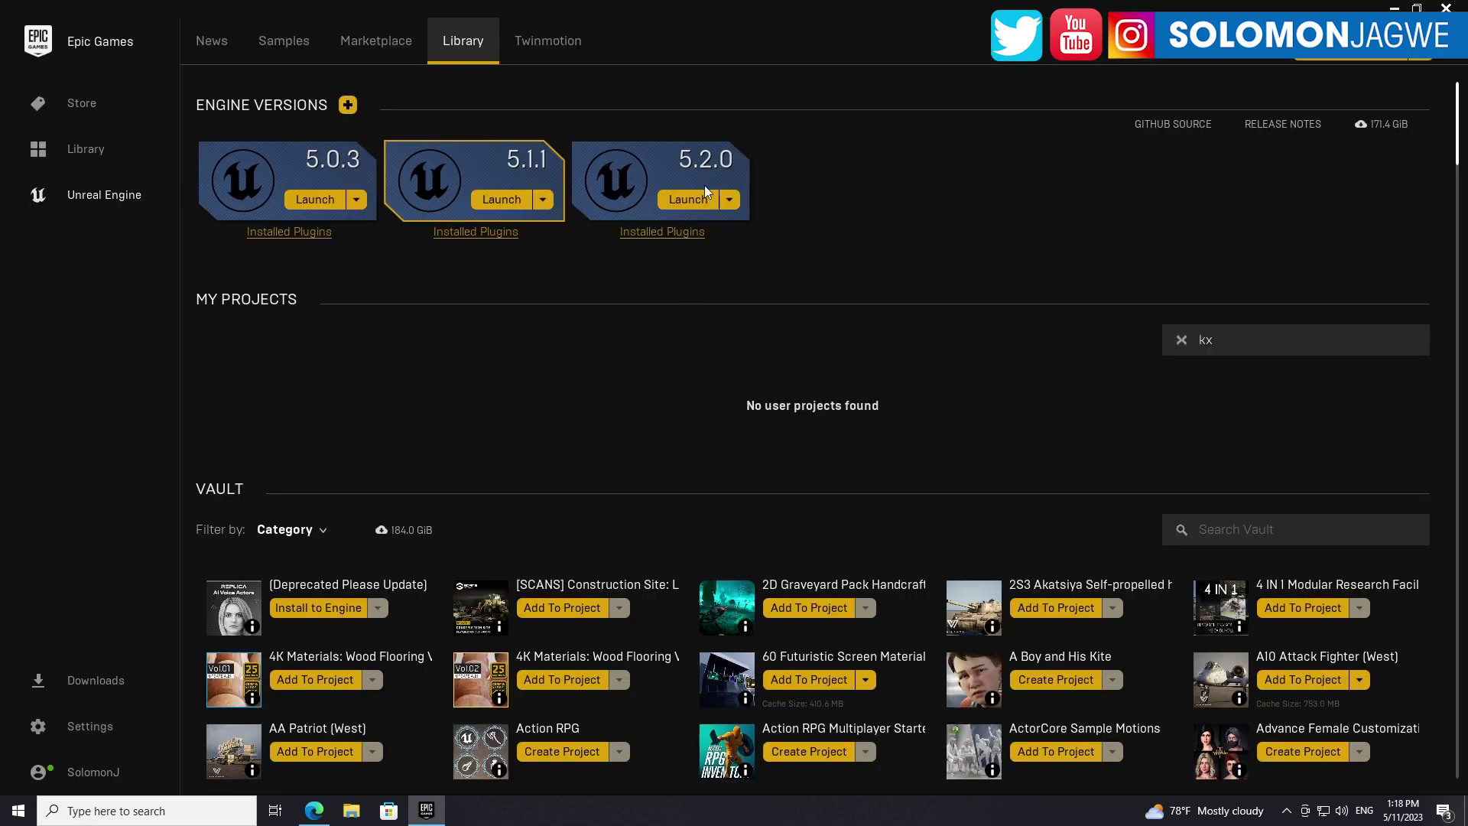
left_click(483, 233)
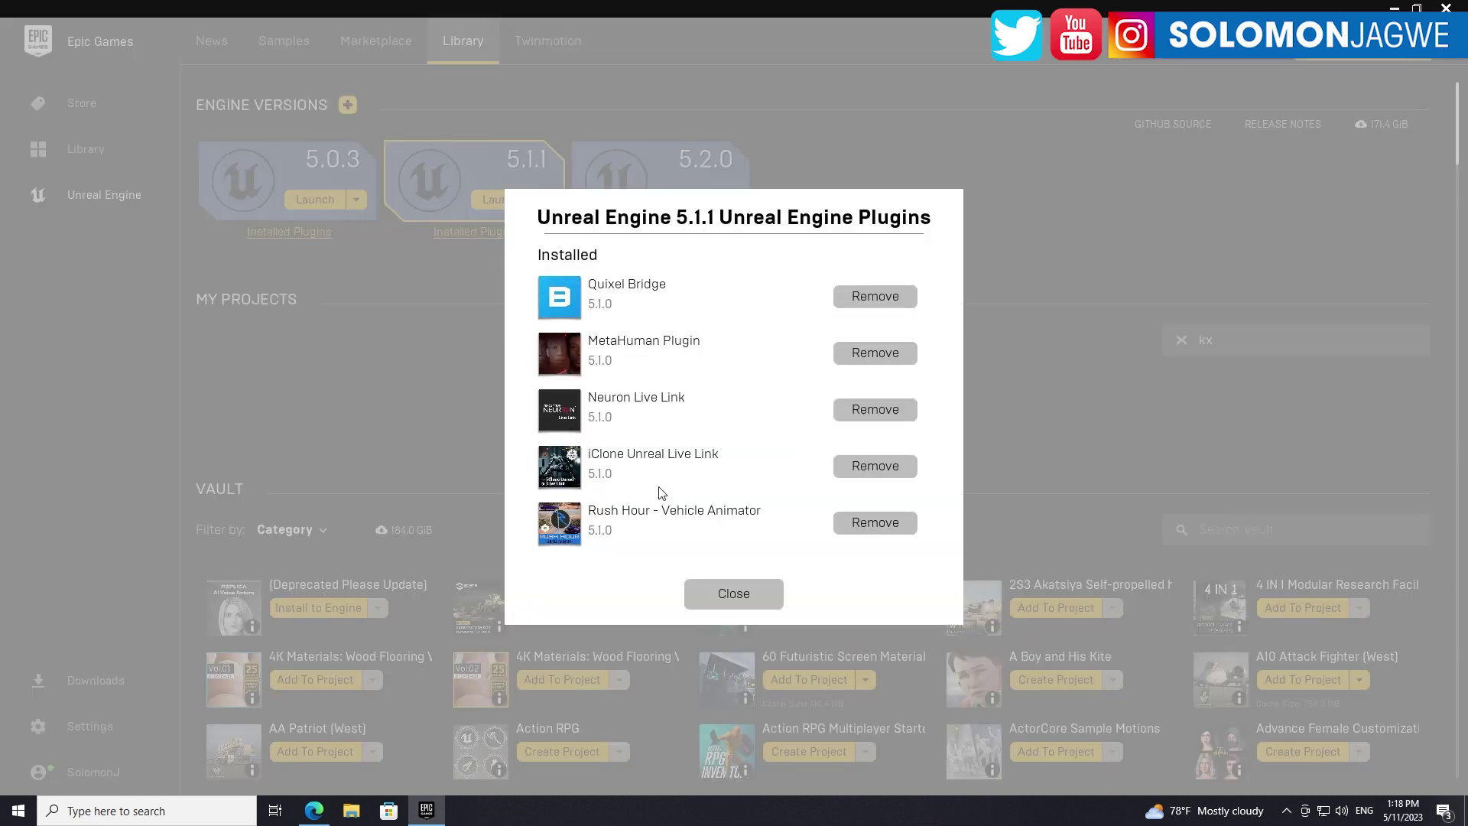
left_click(739, 593)
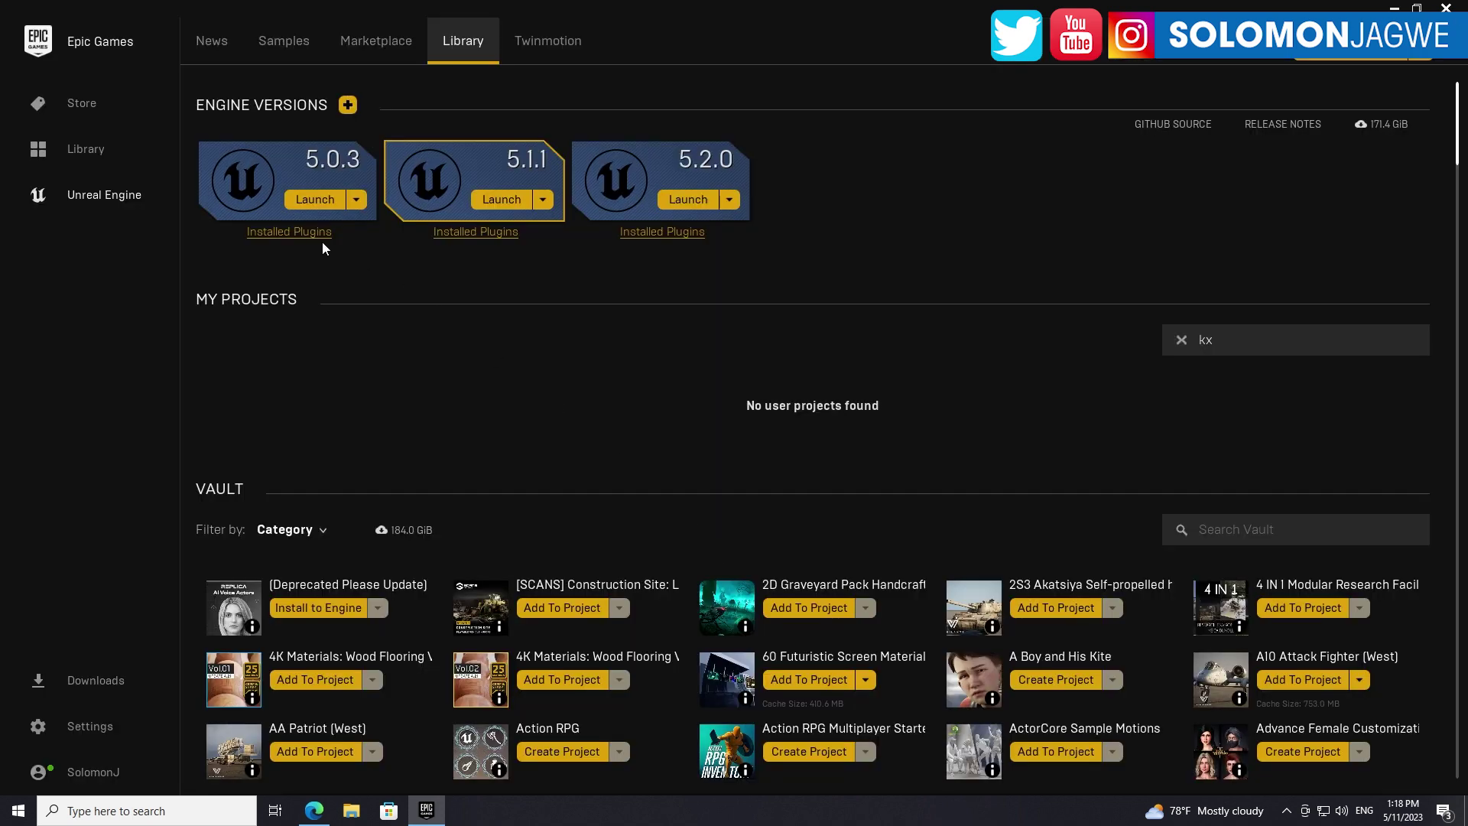
left_click(309, 231)
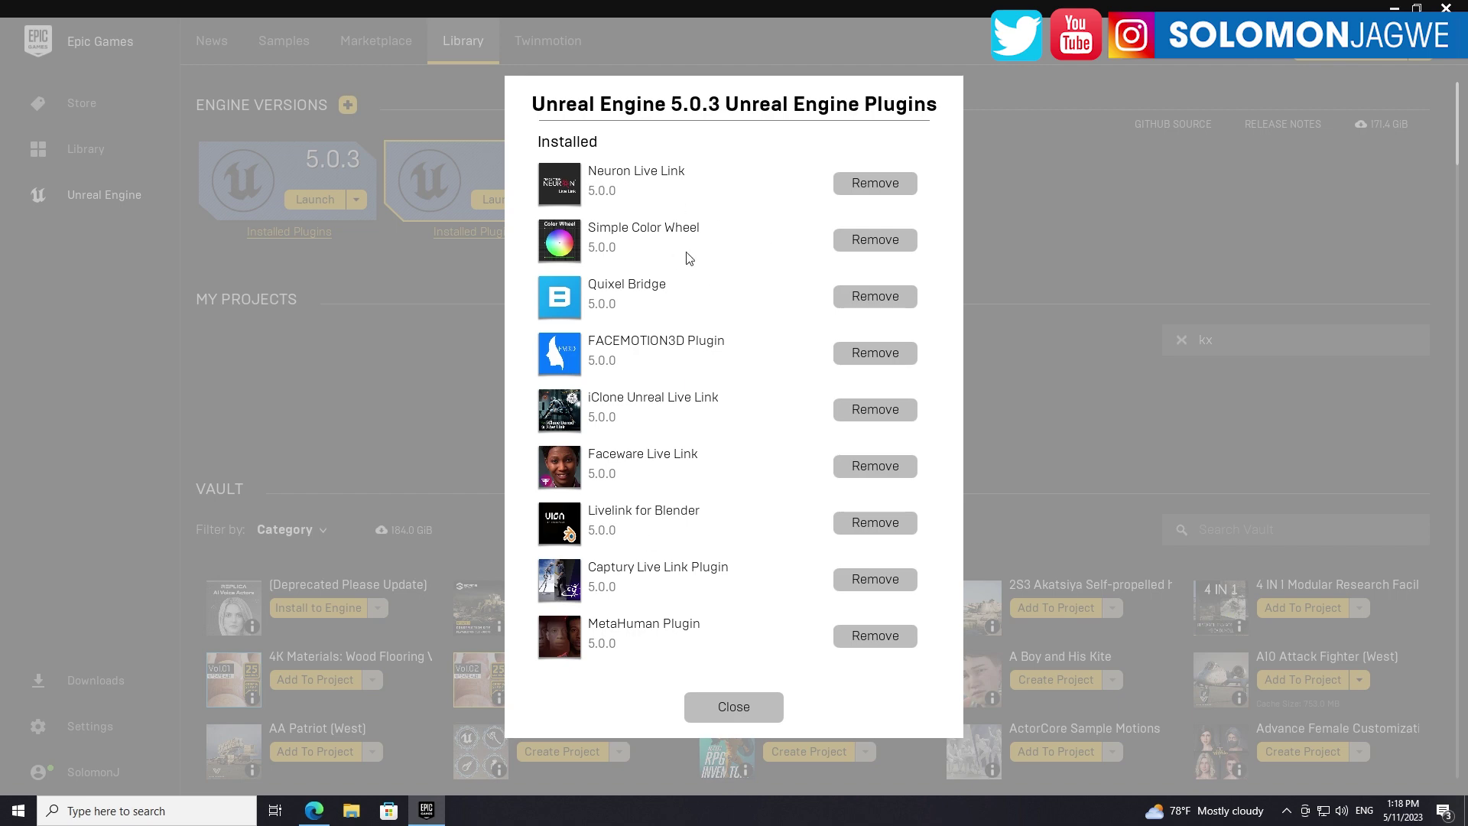
left_click(730, 708)
left_click(642, 233)
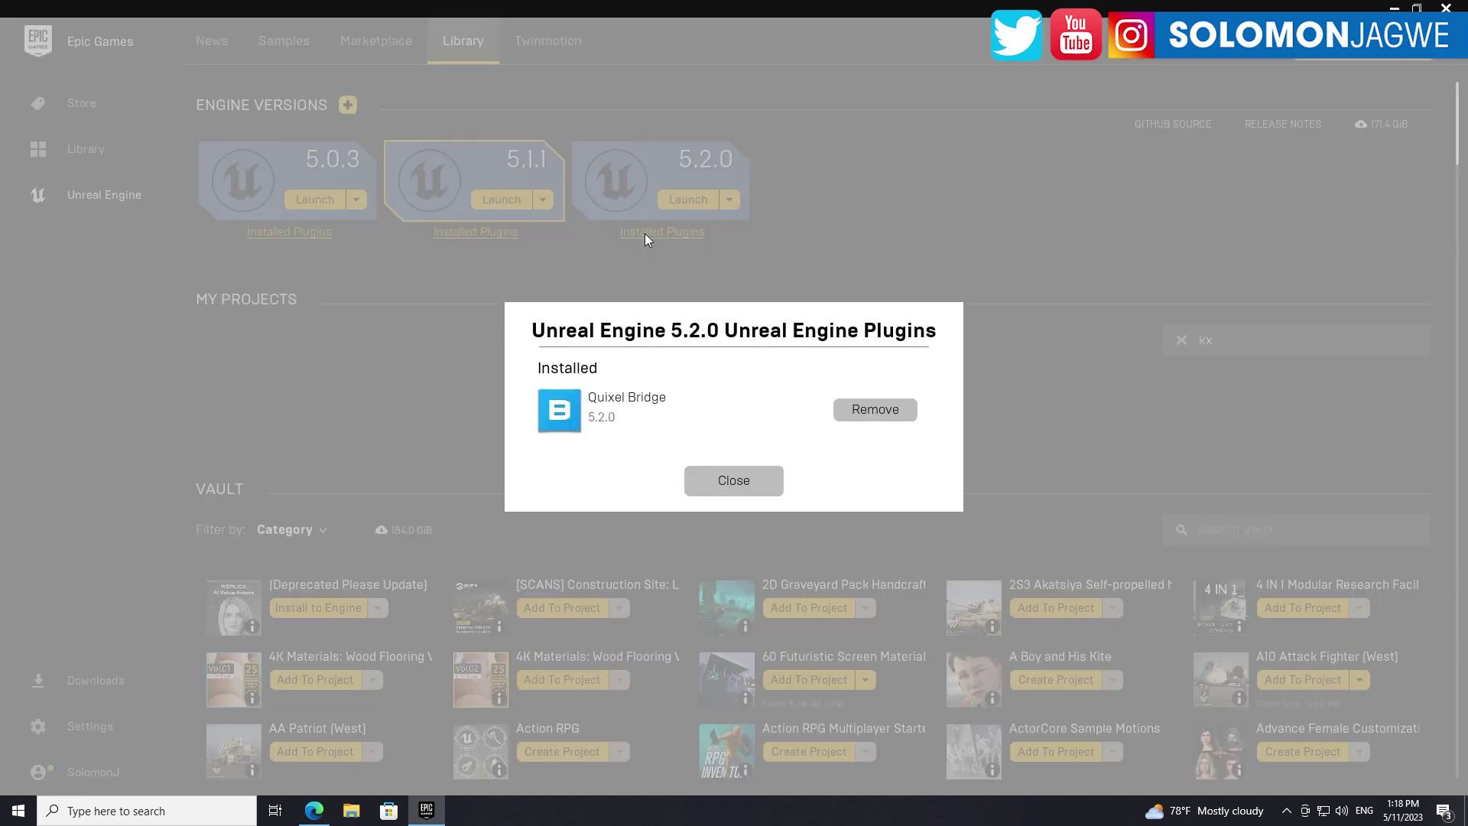
left_click(728, 482)
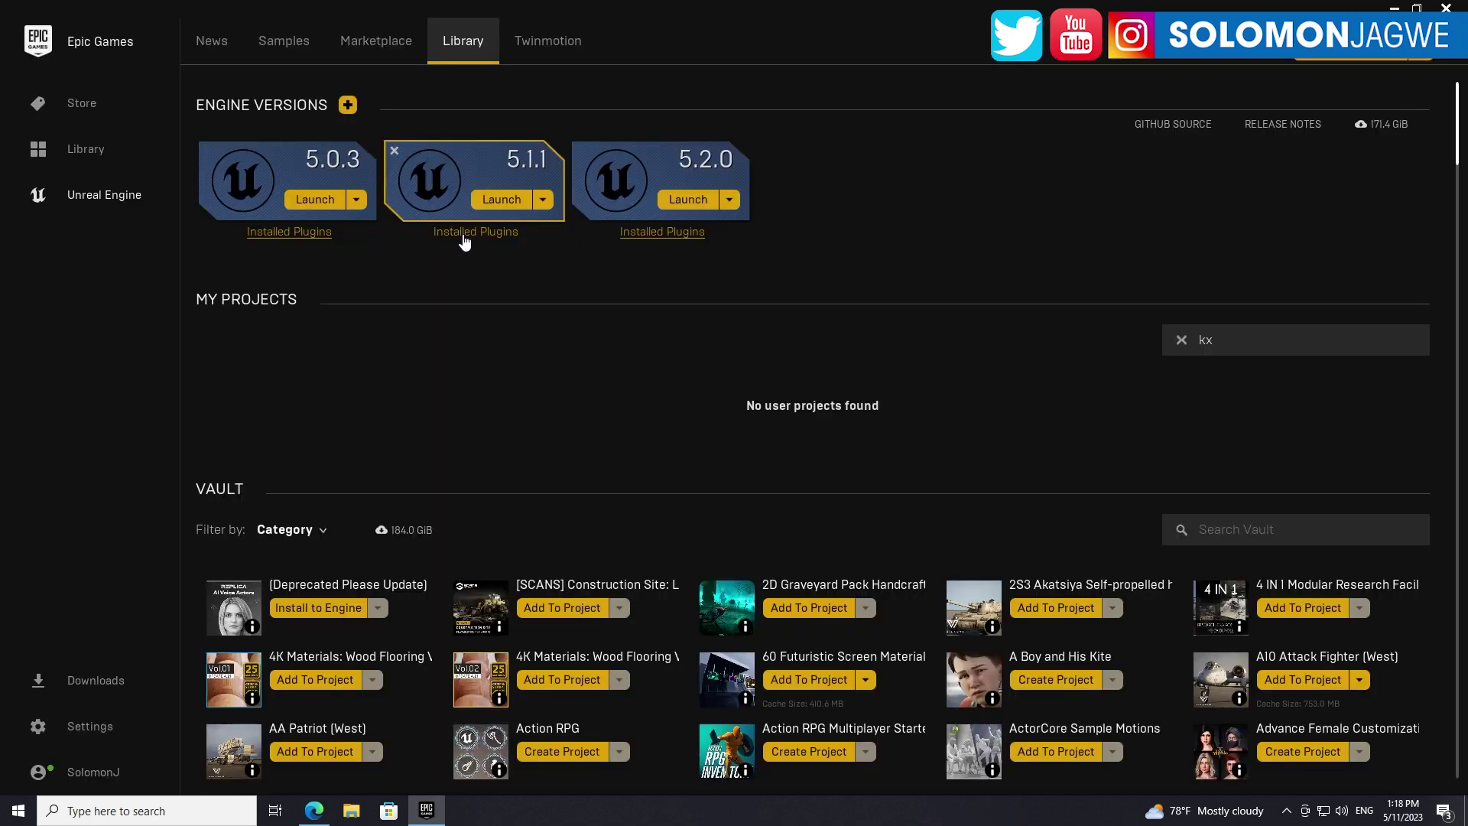
left_click(459, 233)
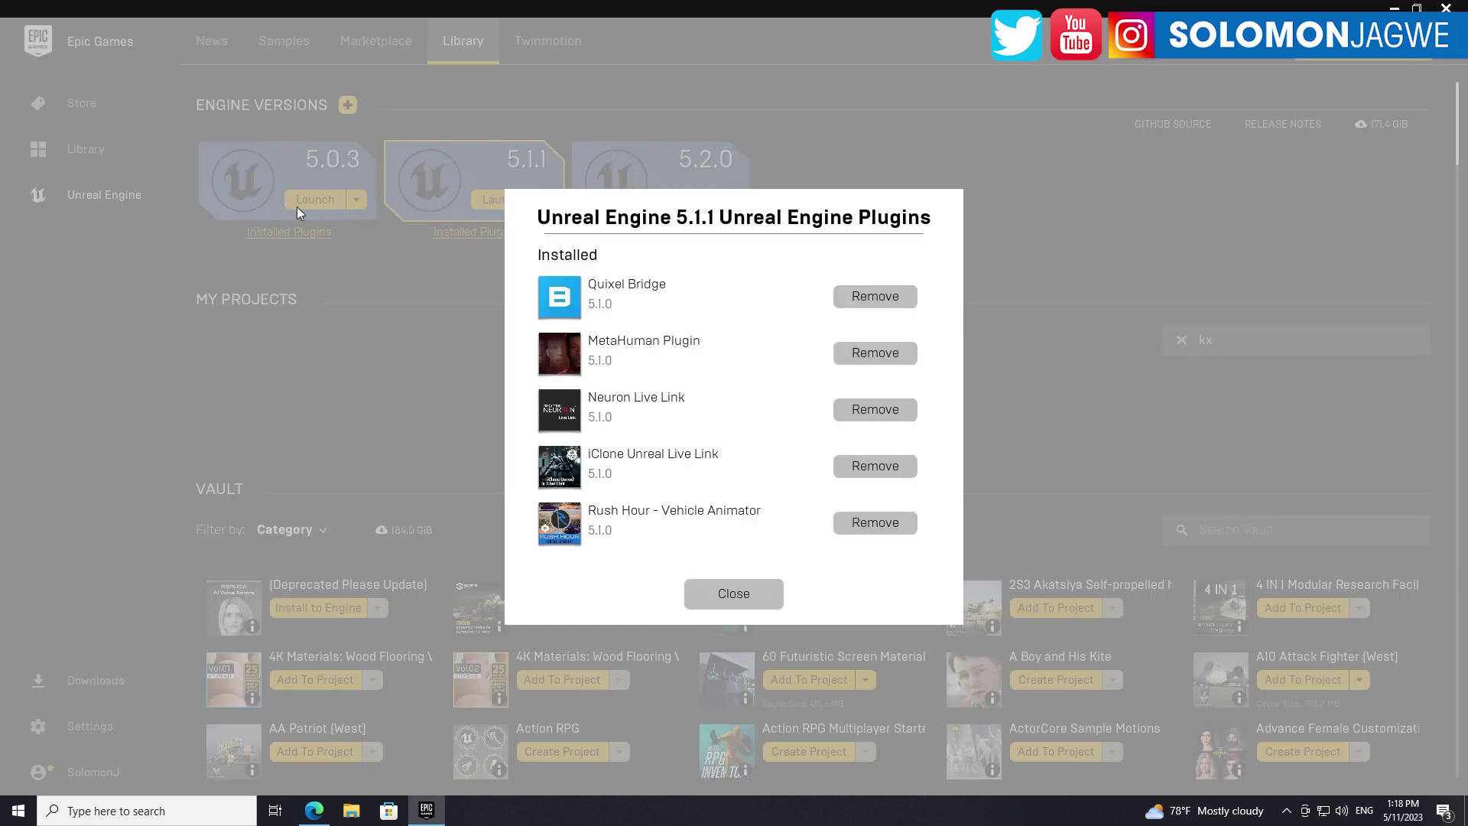
left_click(746, 597)
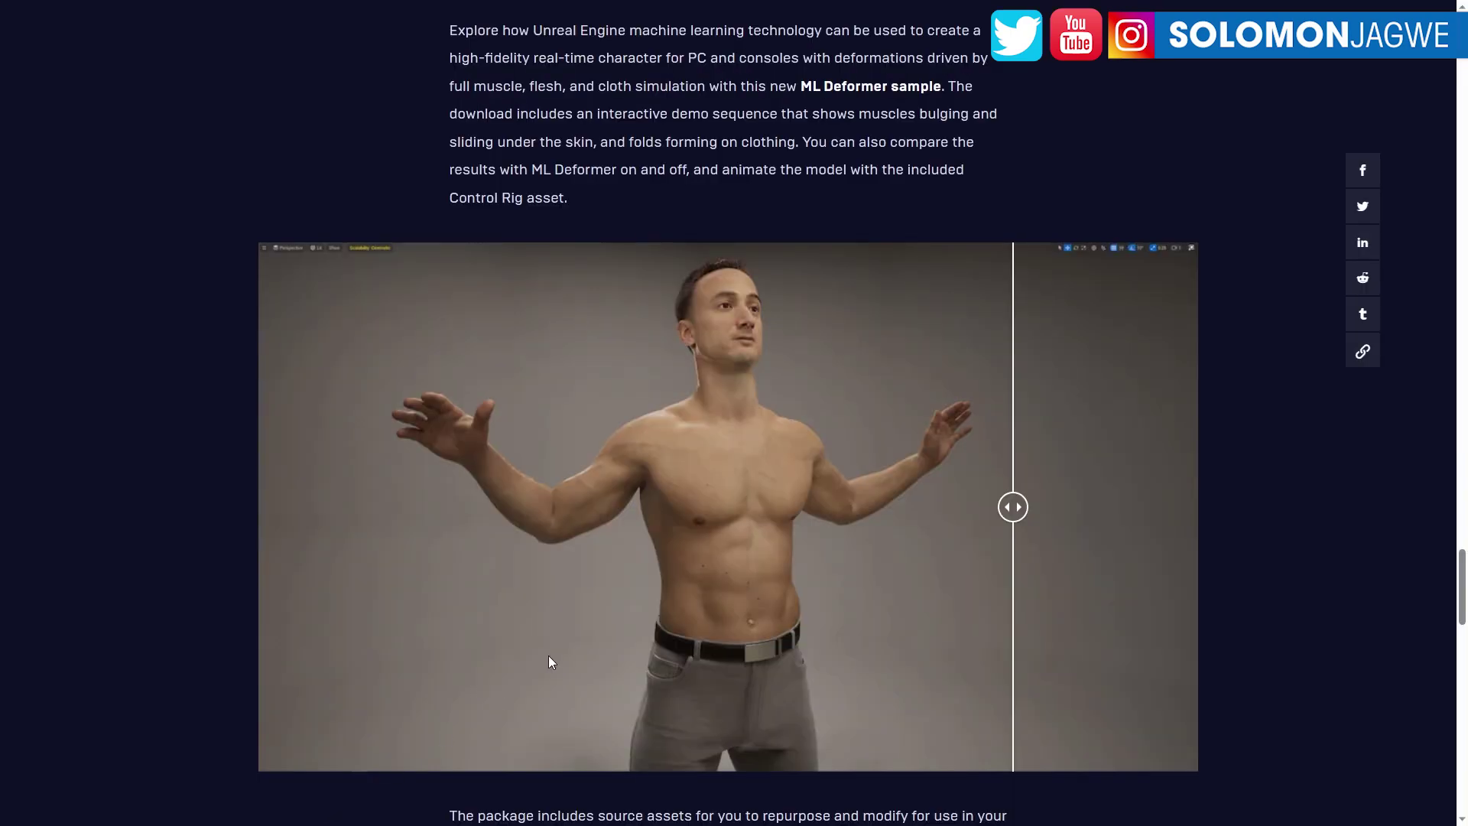
Restart the UE 5.2 Feature Highlights video from the beginning and exit full screen.
scroll(548, 655, "up", 8)
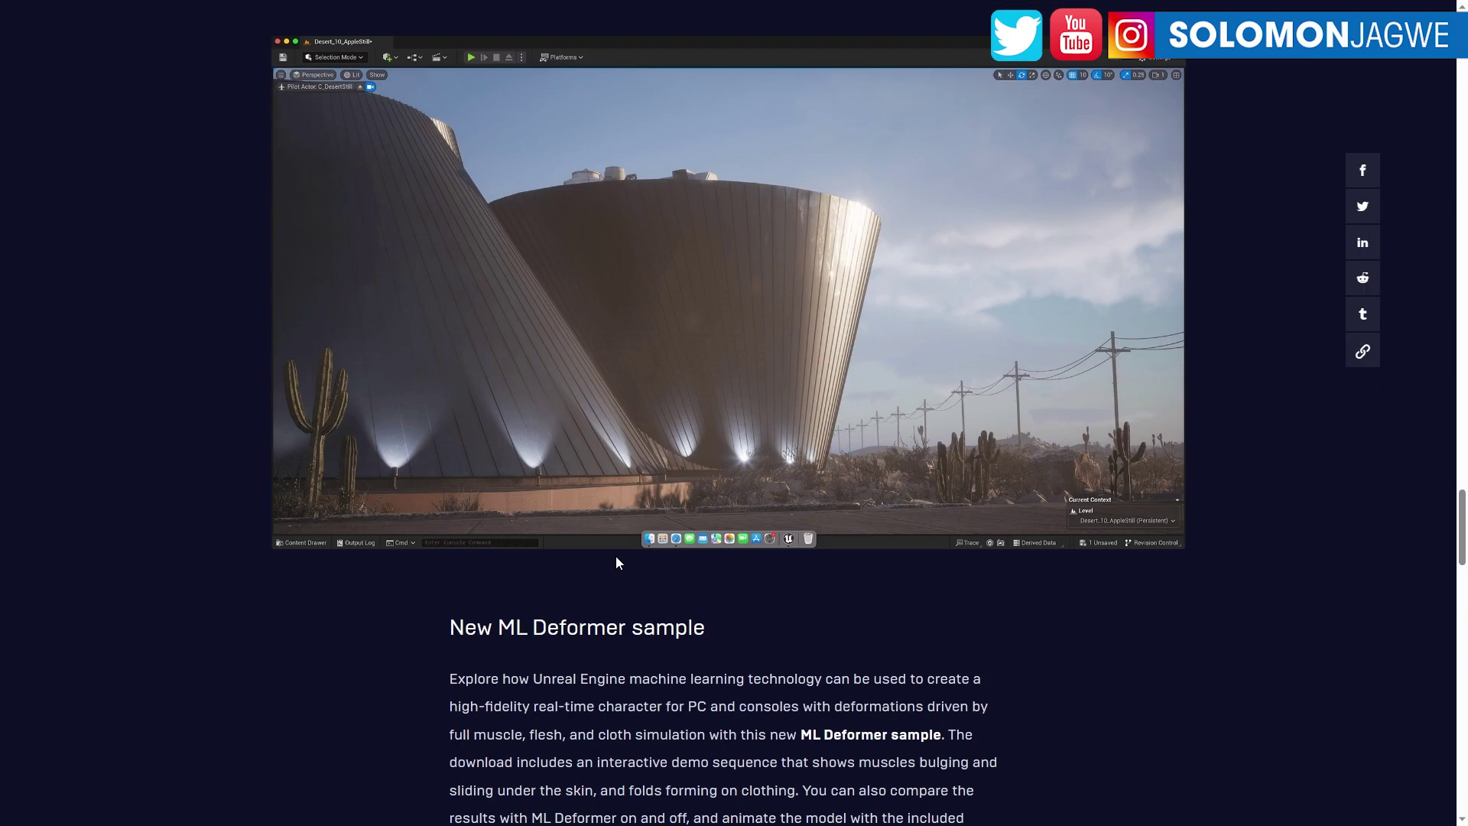
scroll(618, 562, "up", 20)
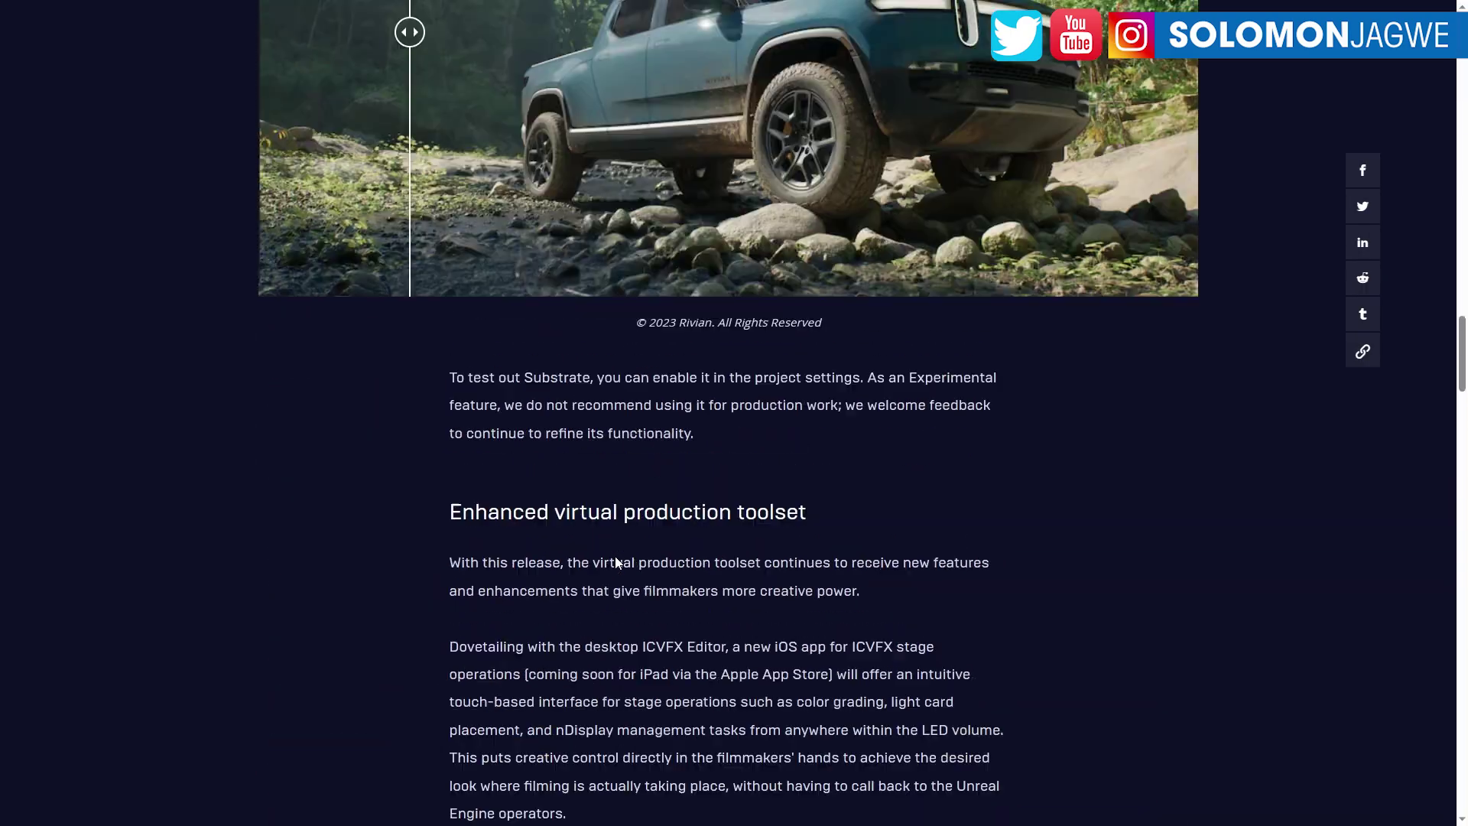
scroll(617, 563, "up", 15)
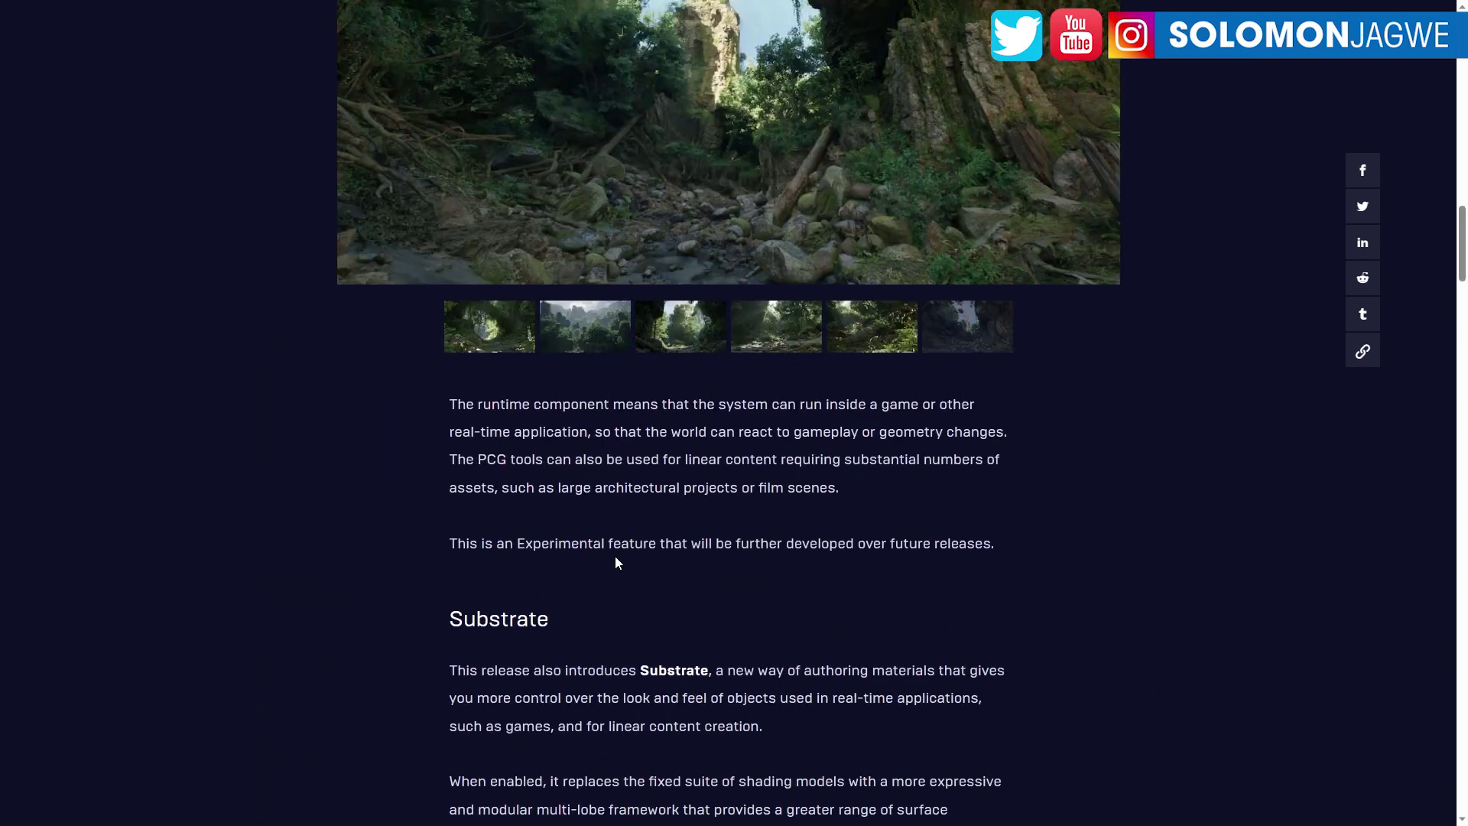
scroll(617, 564, "up", 6)
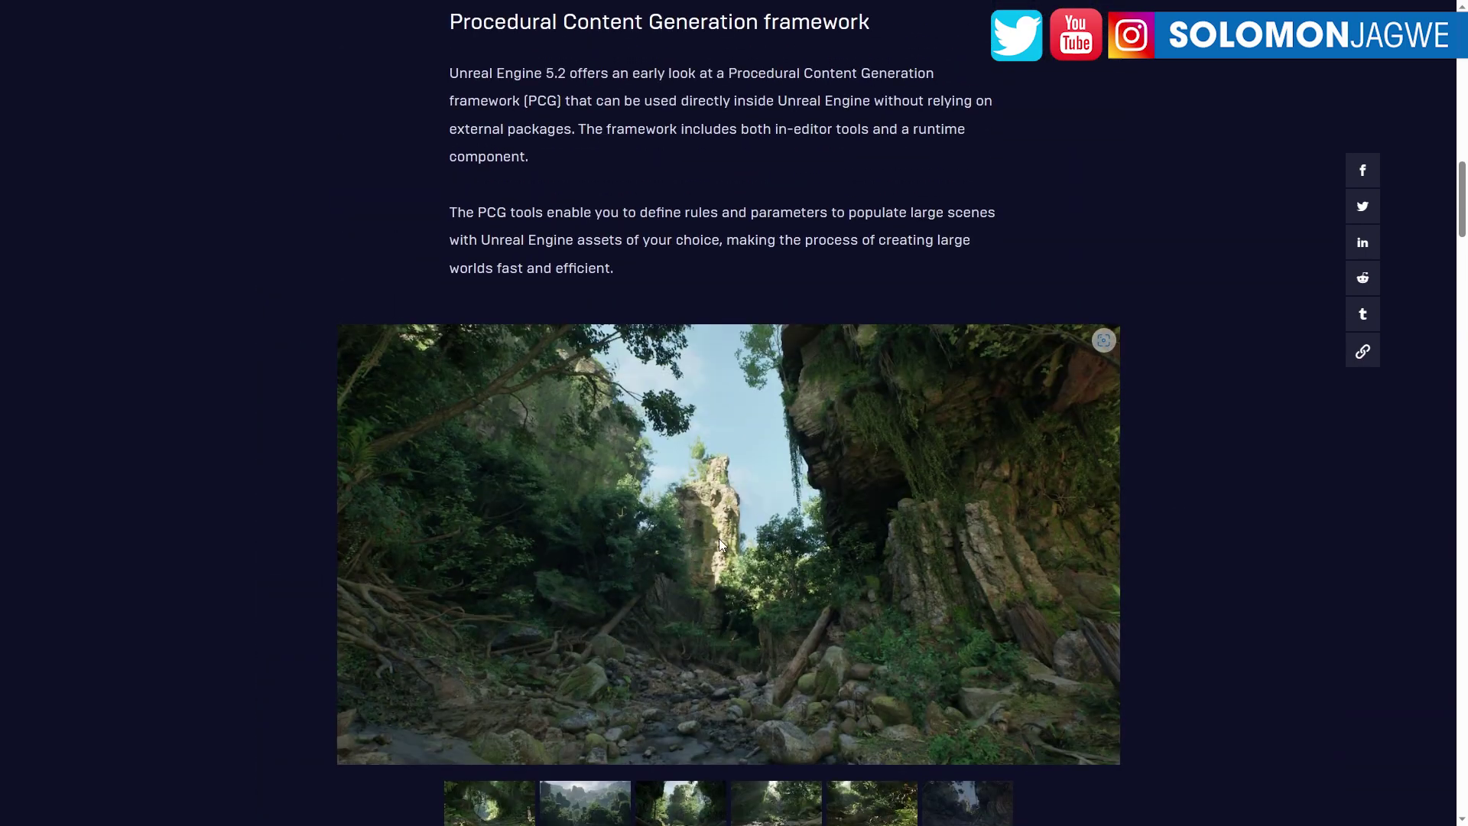
scroll(719, 538, "up", 10)
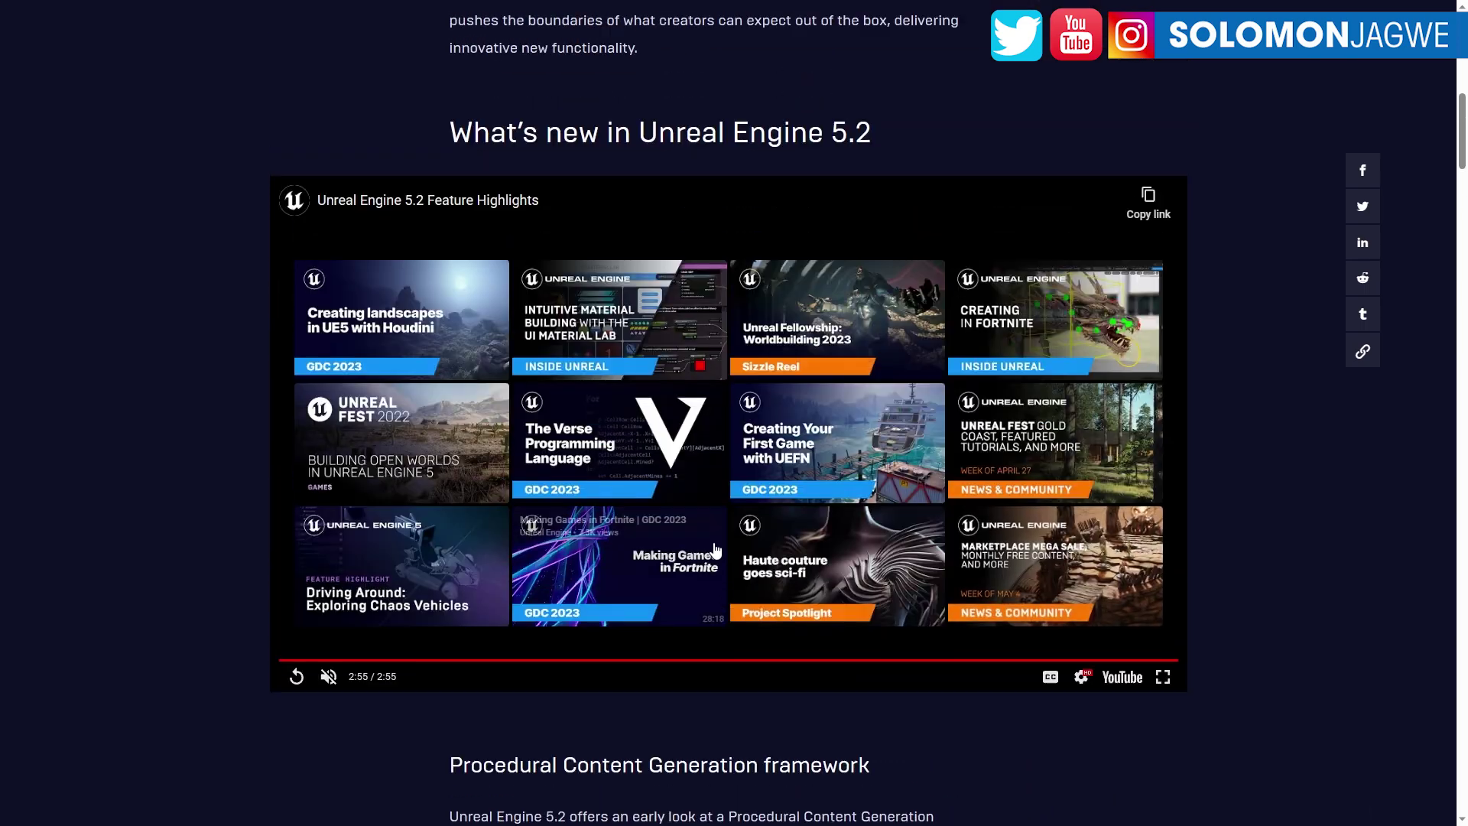
left_click(593, 660)
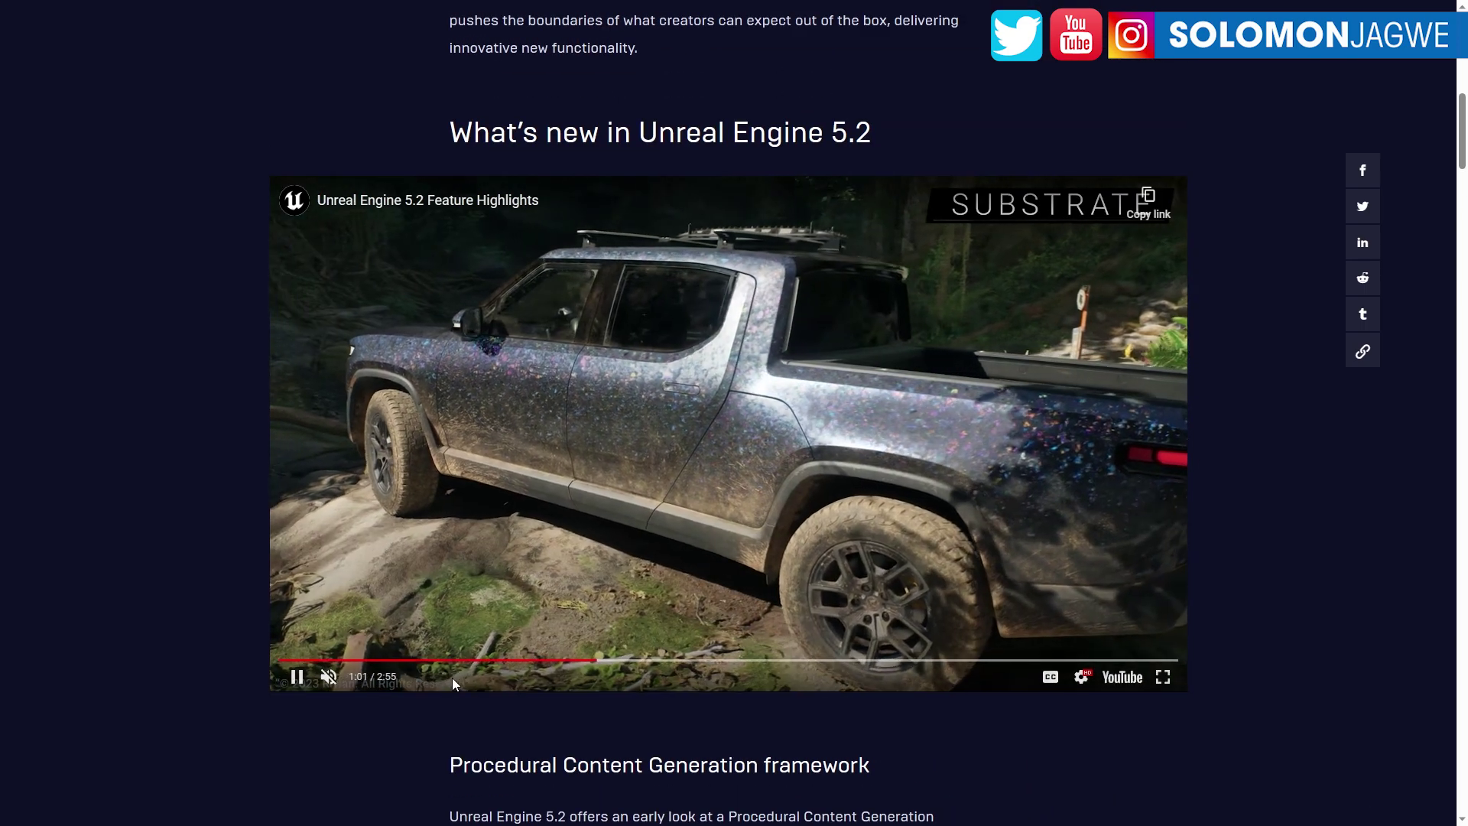
left_click(302, 660)
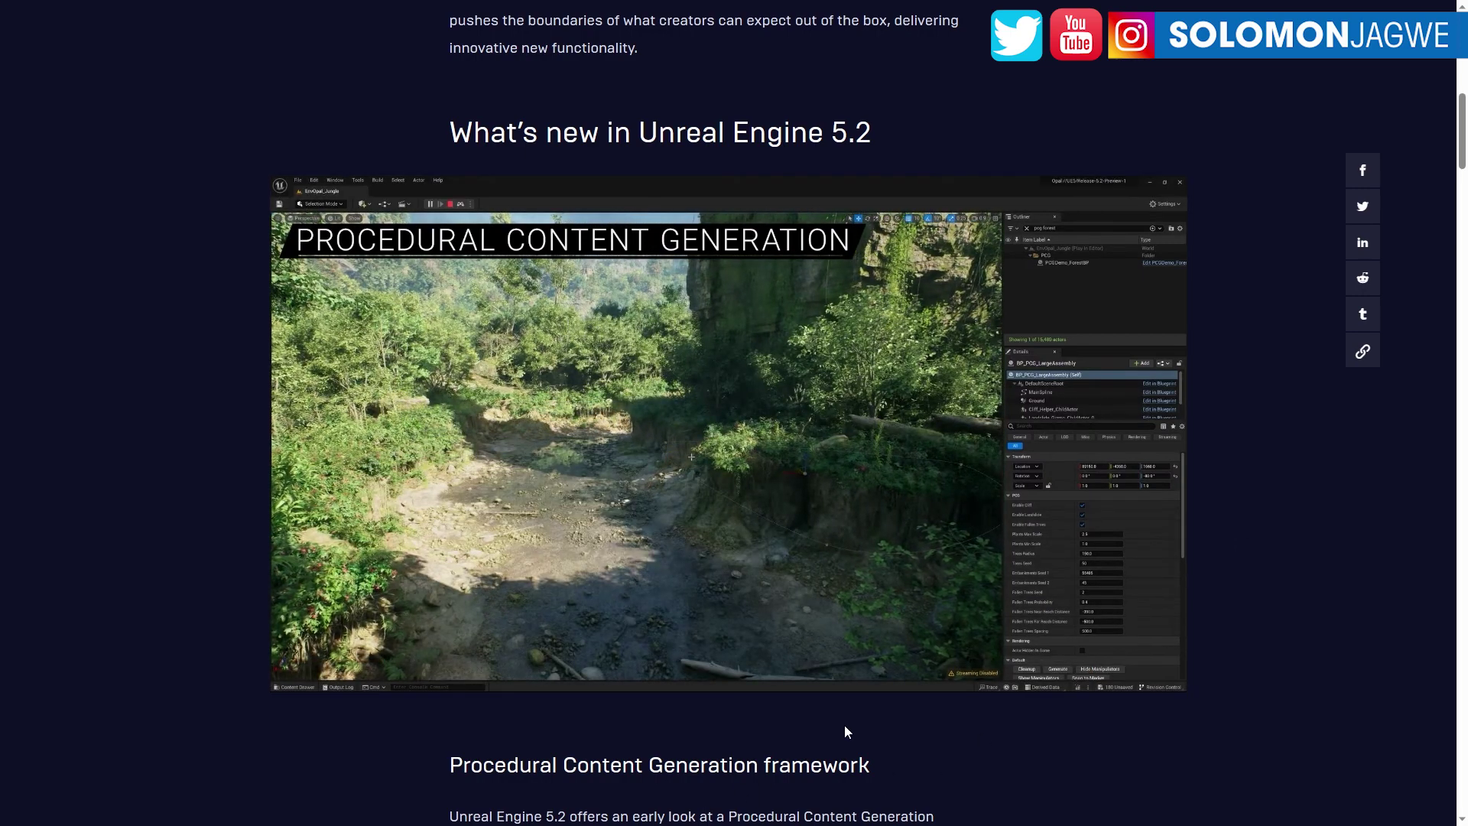
key("F11")
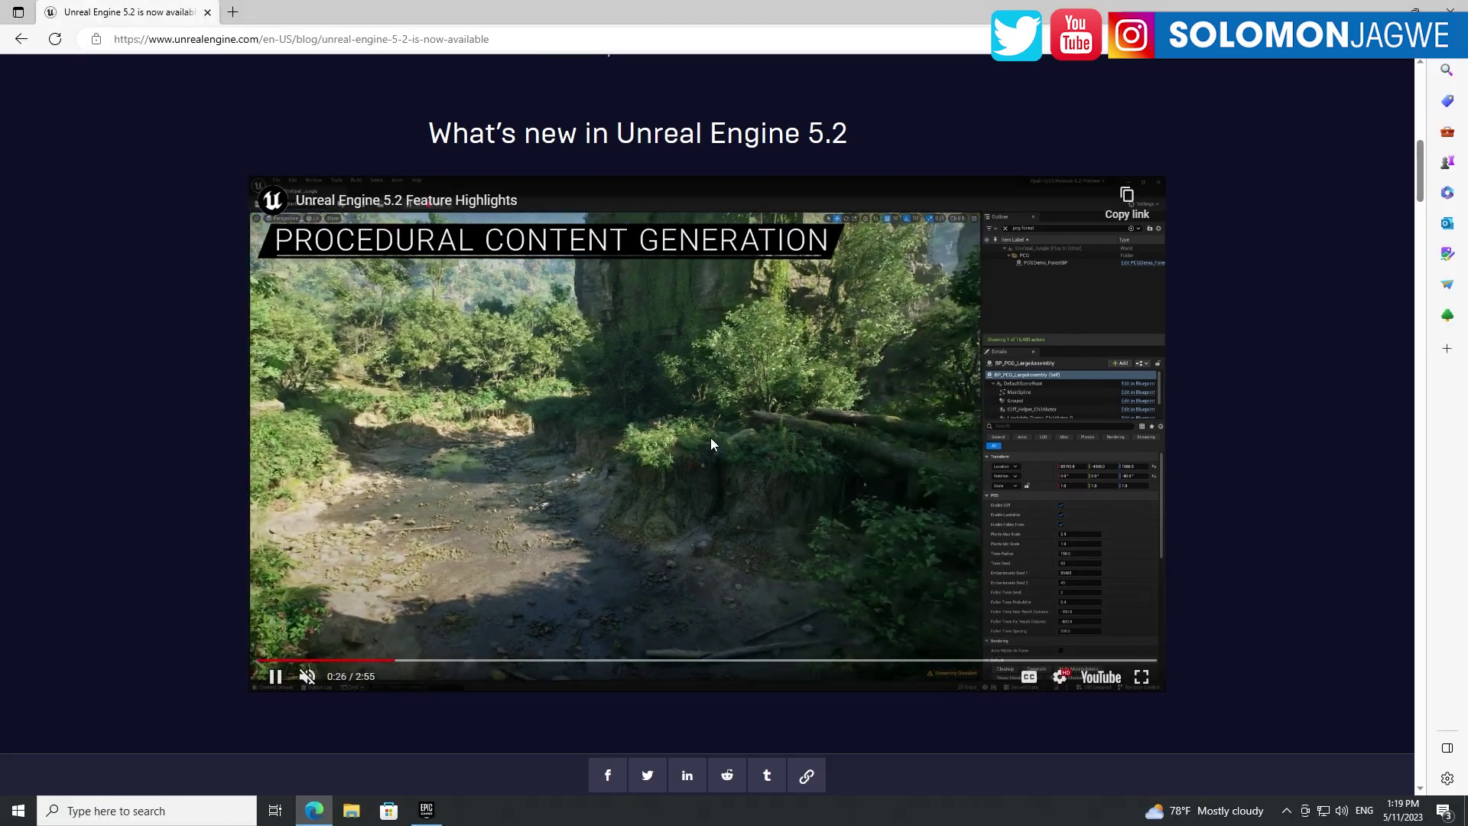
Open metahuman.unrealengine.com in a new tab via the 'met' address-bar suggestion.
left_click(233, 14)
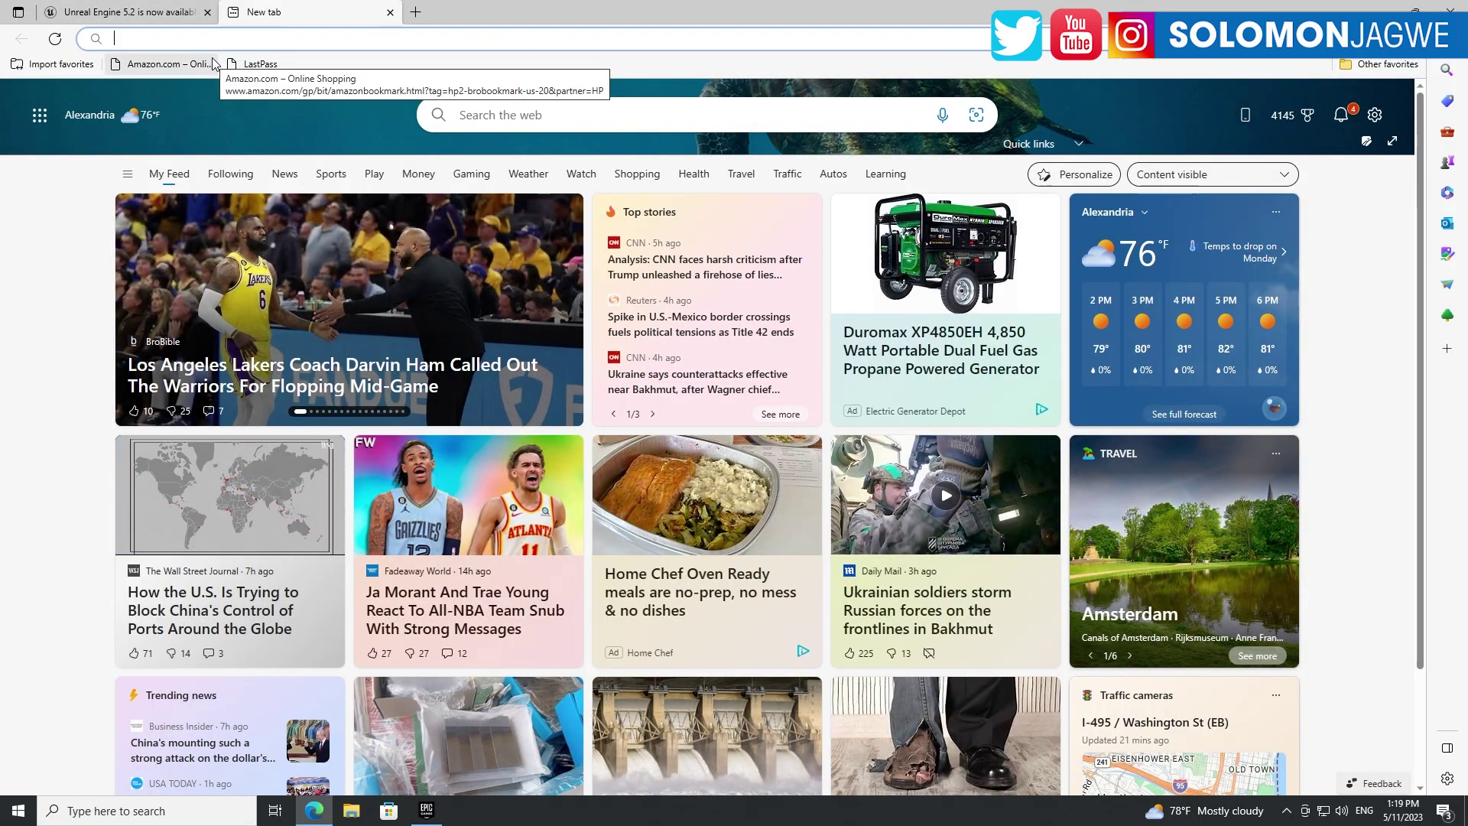
type("met")
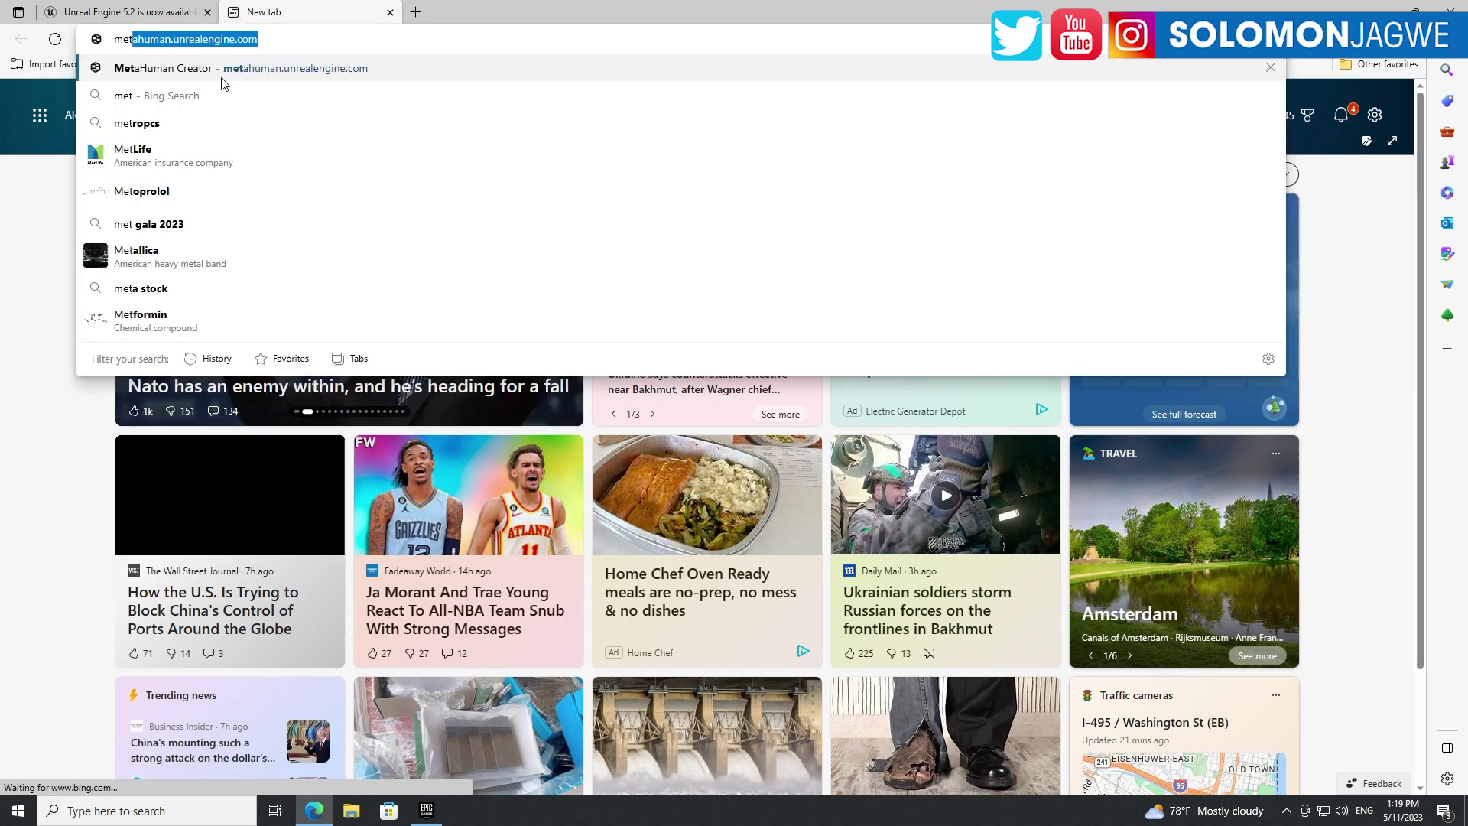
left_click(220, 74)
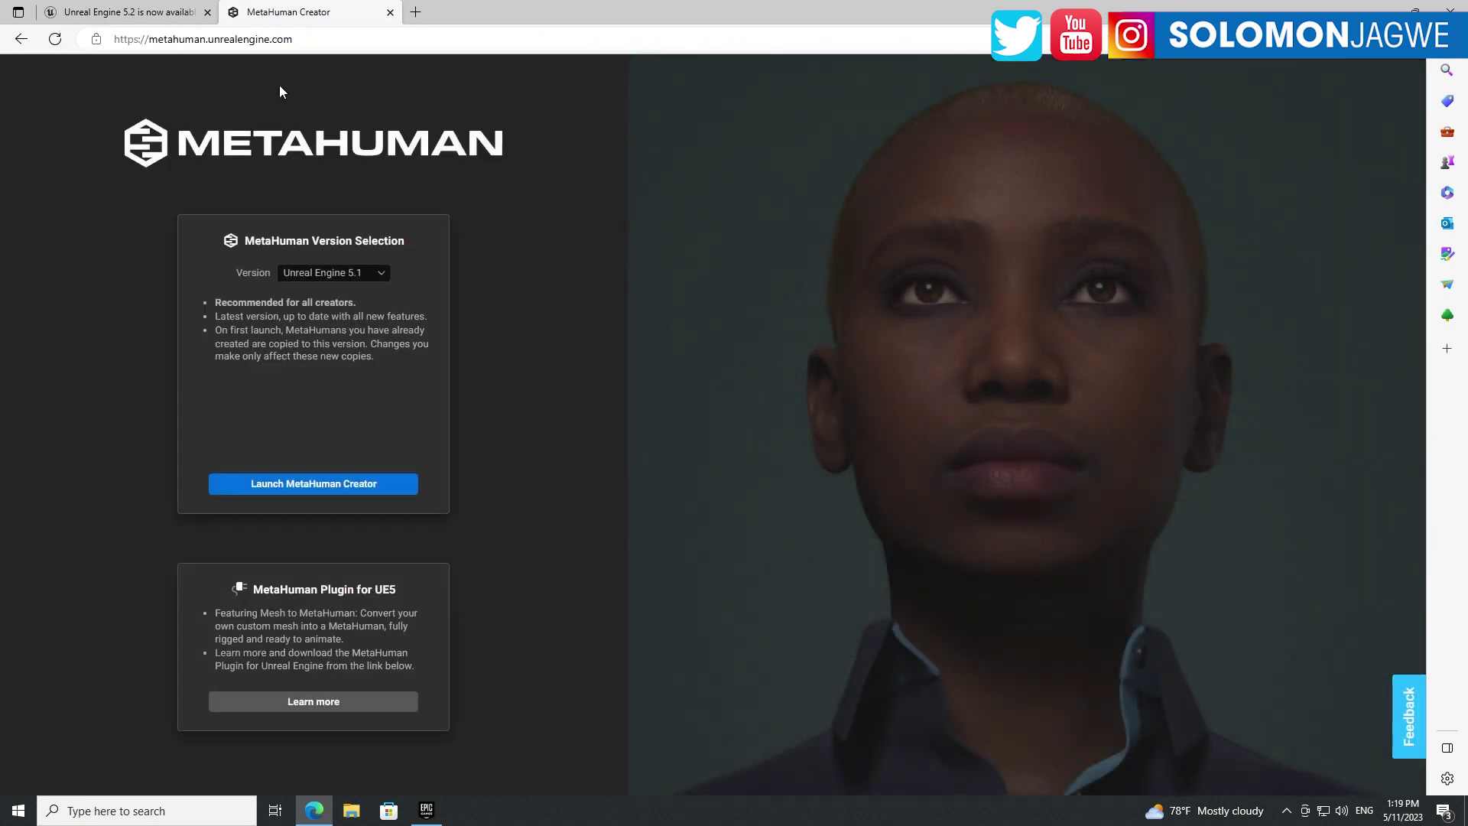
Launch MetaHuman Creator and go back to the UE 5.2 blog tab while it loads.
left_click(357, 489)
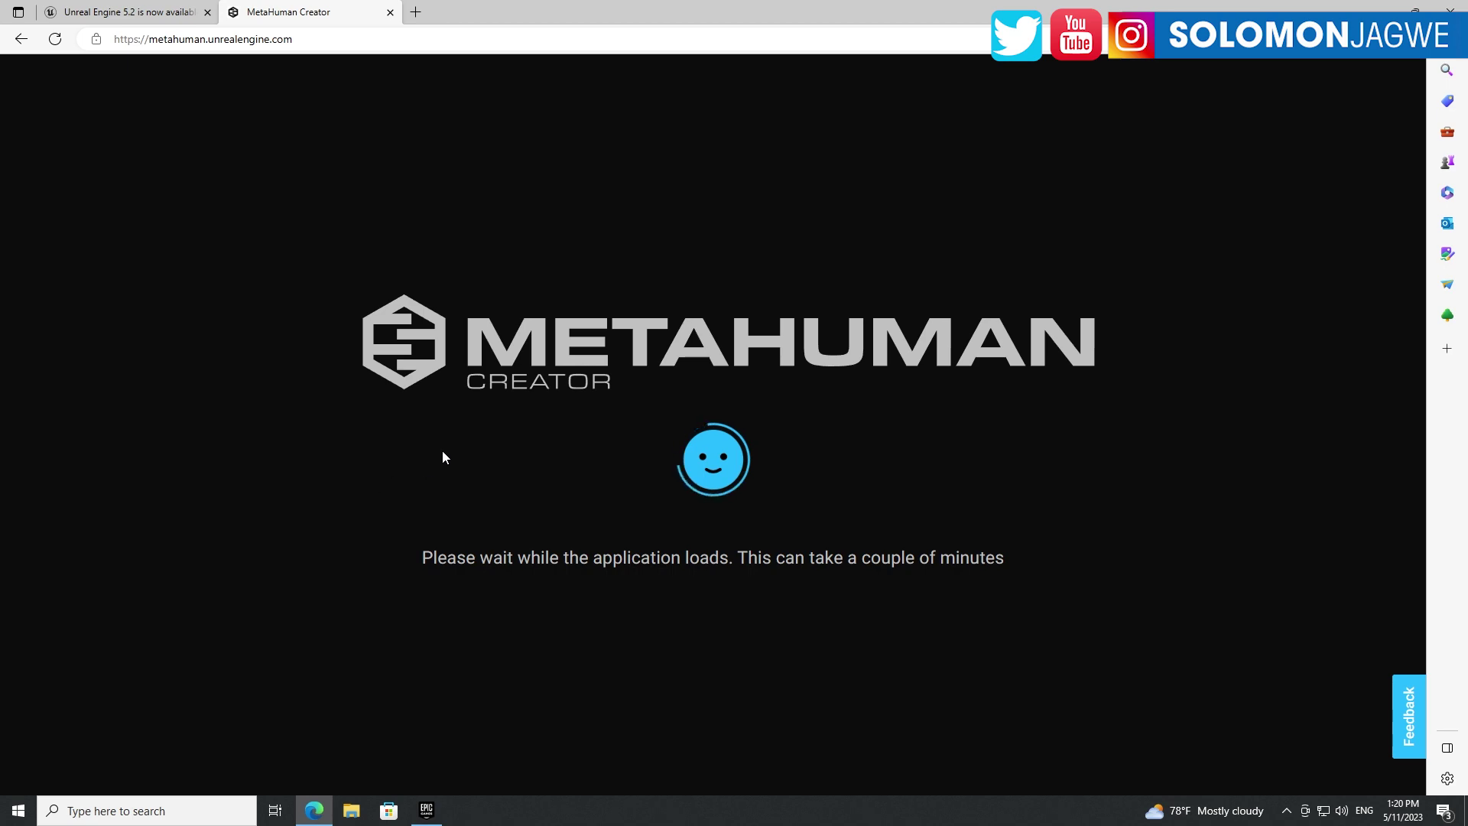
left_click(190, 23)
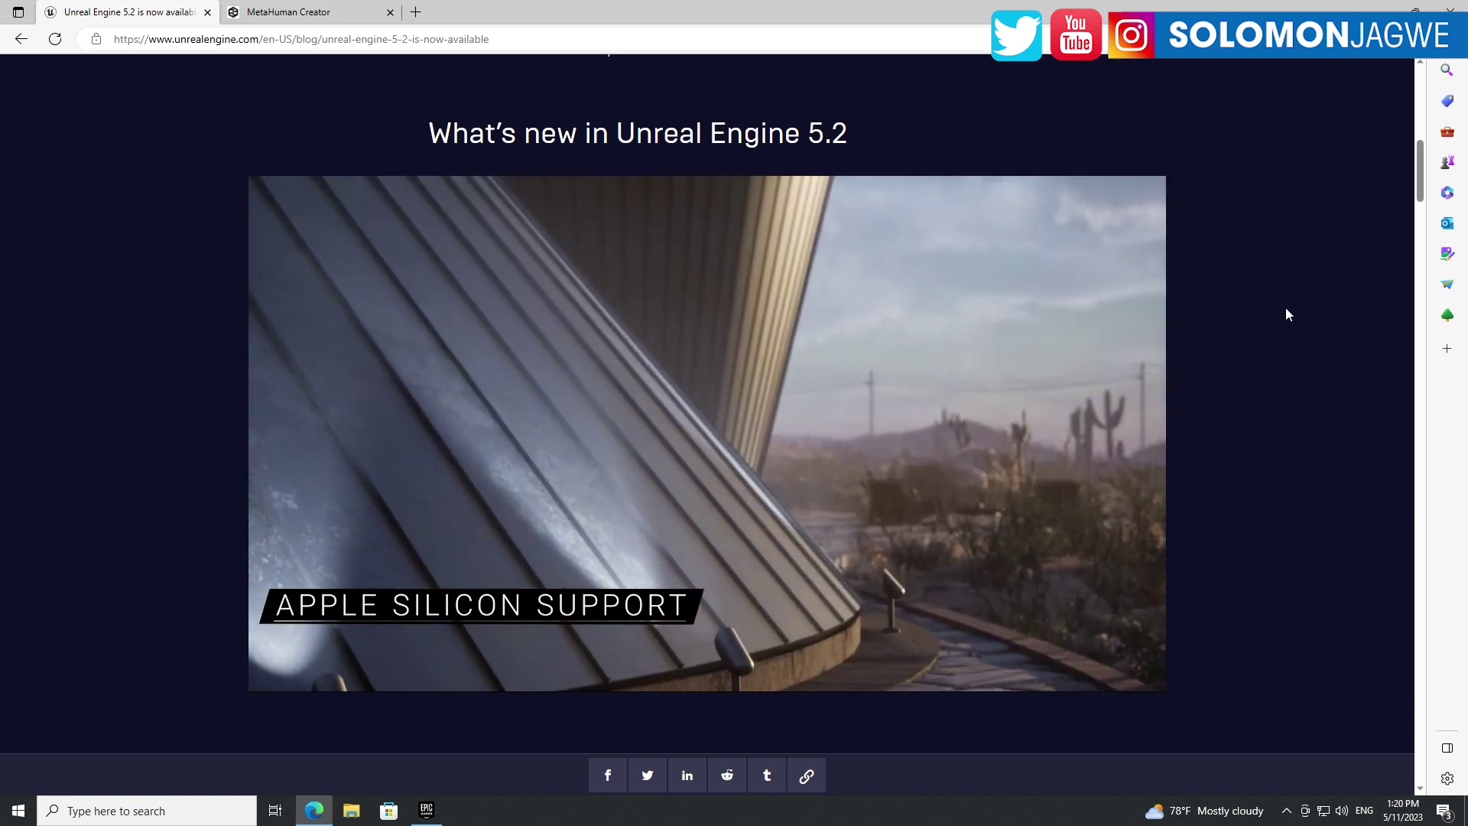
Back in MetaHuman Creator, pick FrancineCLOTH3 from the My MetaHumans list.
left_click(293, 13)
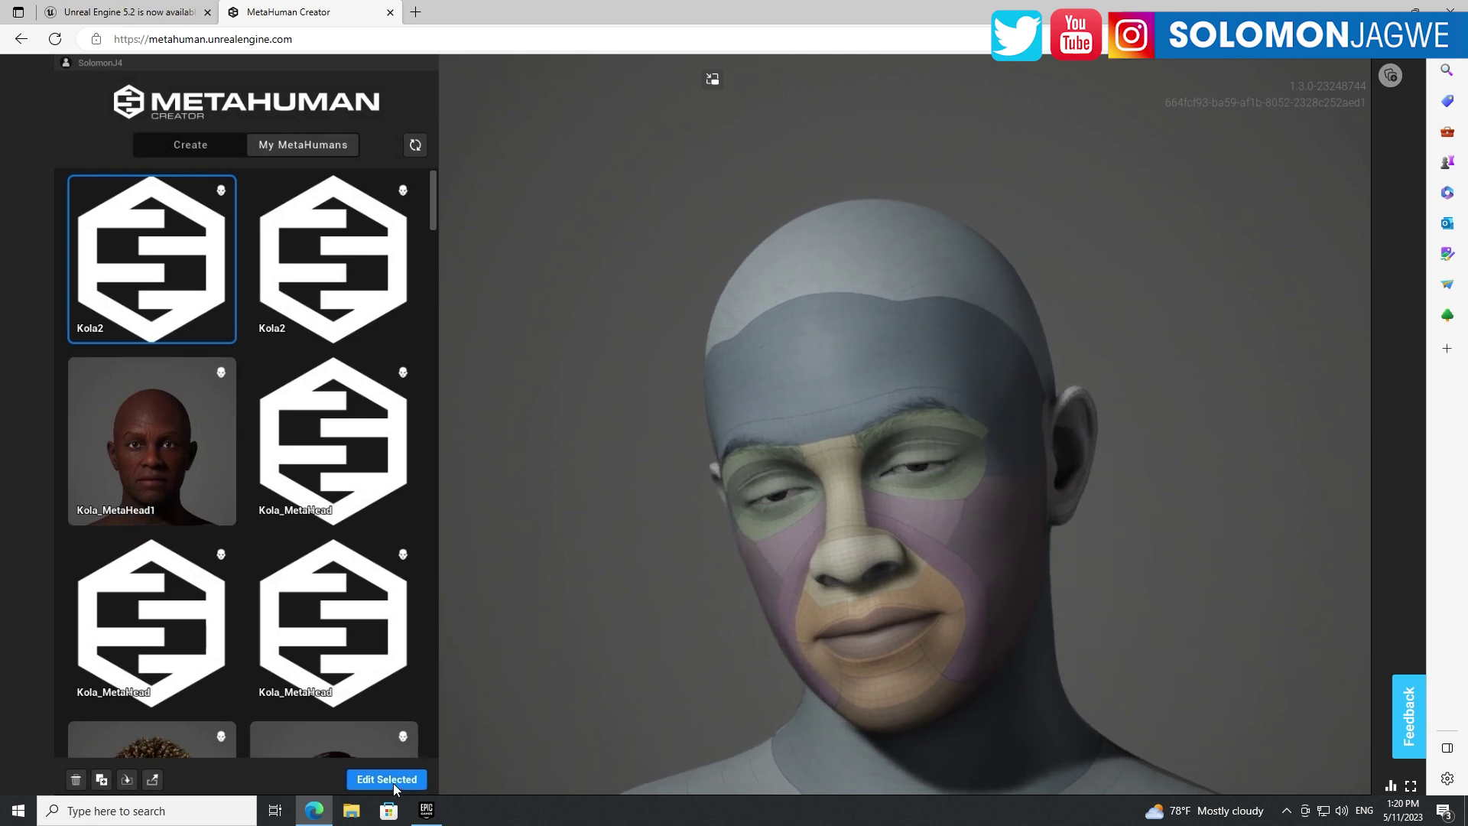
scroll(390, 344, "down", 4)
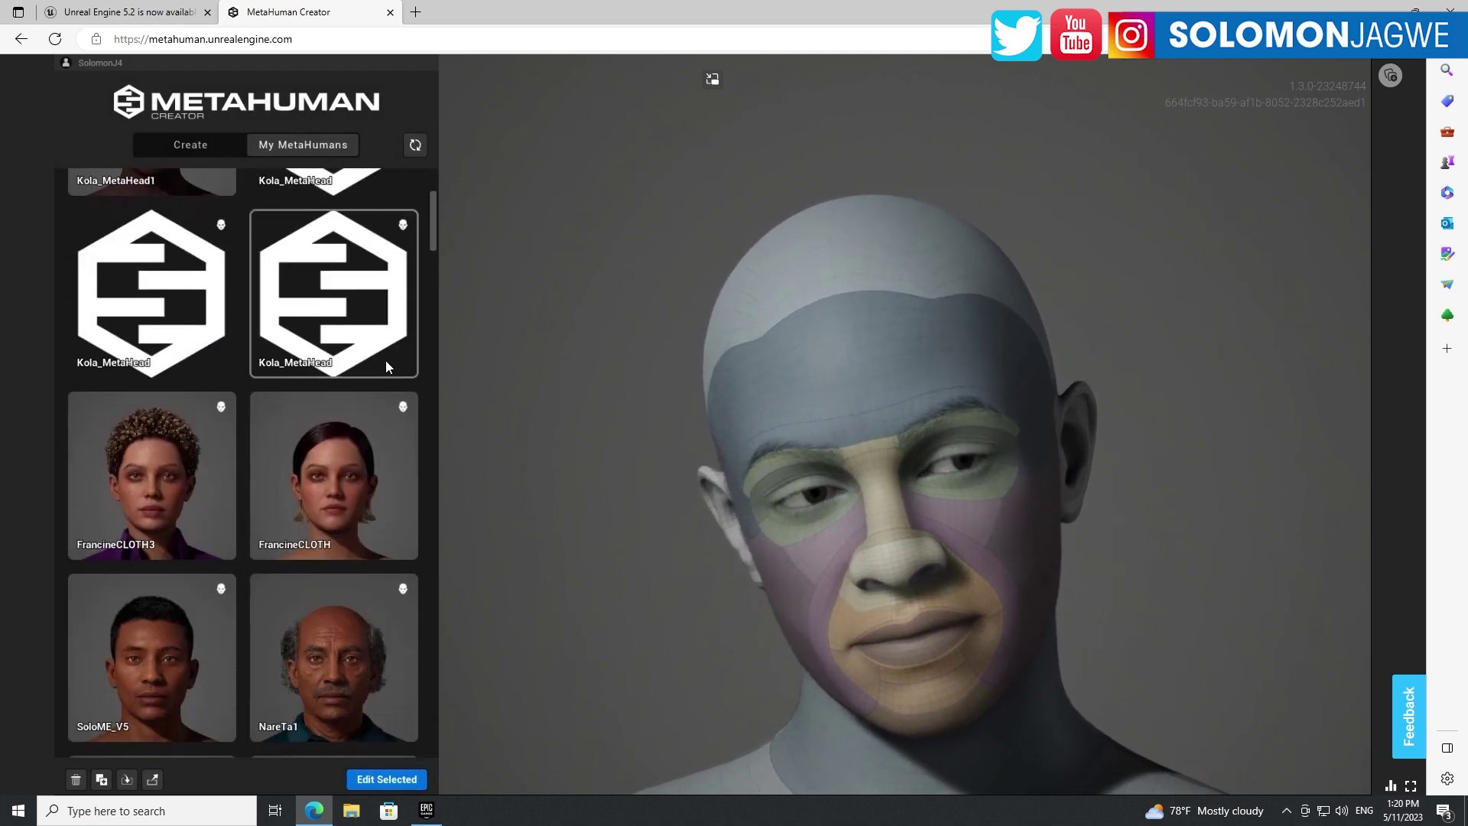
left_click(173, 495)
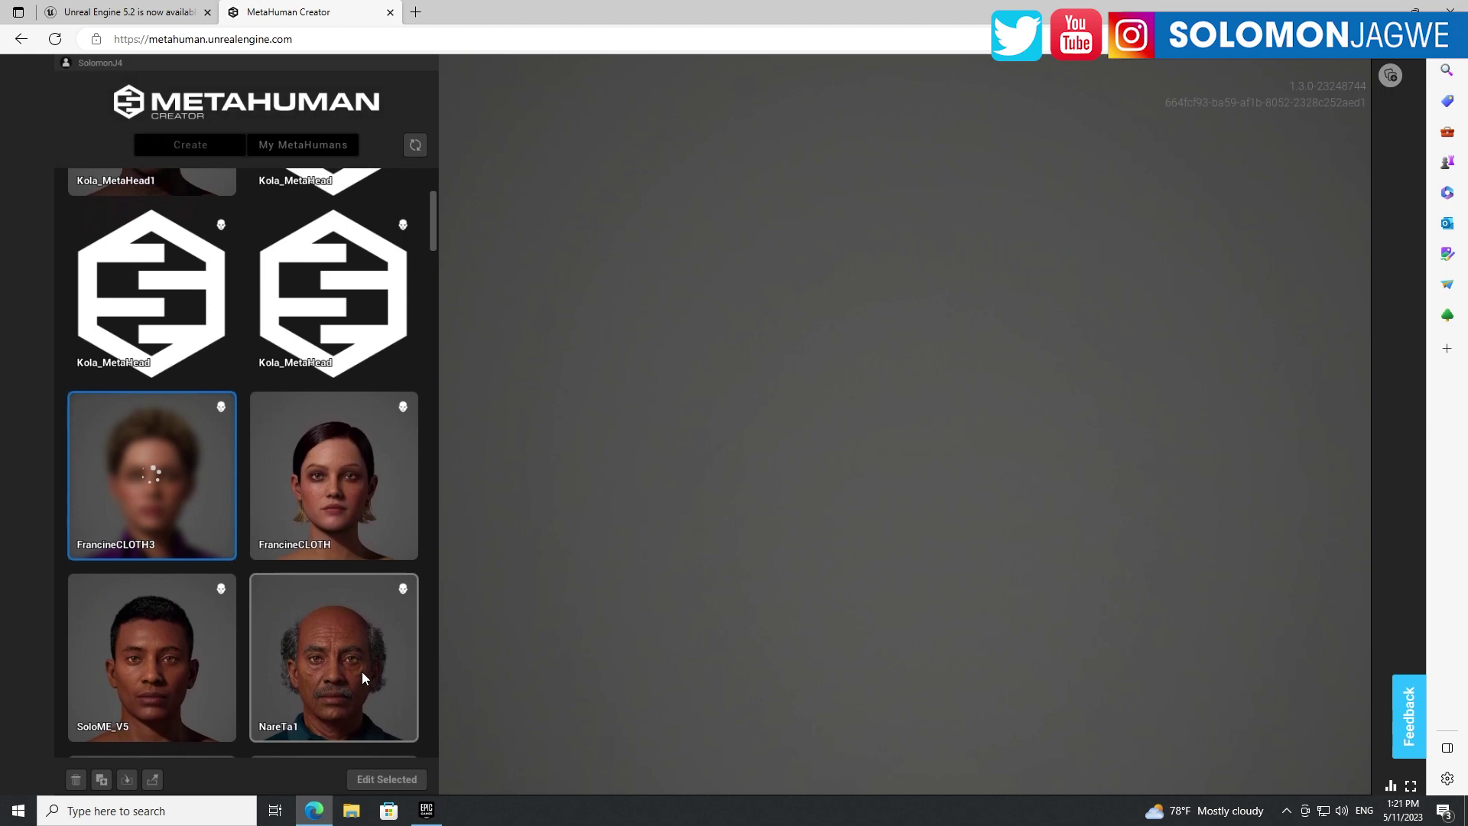
Open FrancineCLOTH3 full screen and review its shoes, trousers, shirt and body proportions.
left_click(1411, 787)
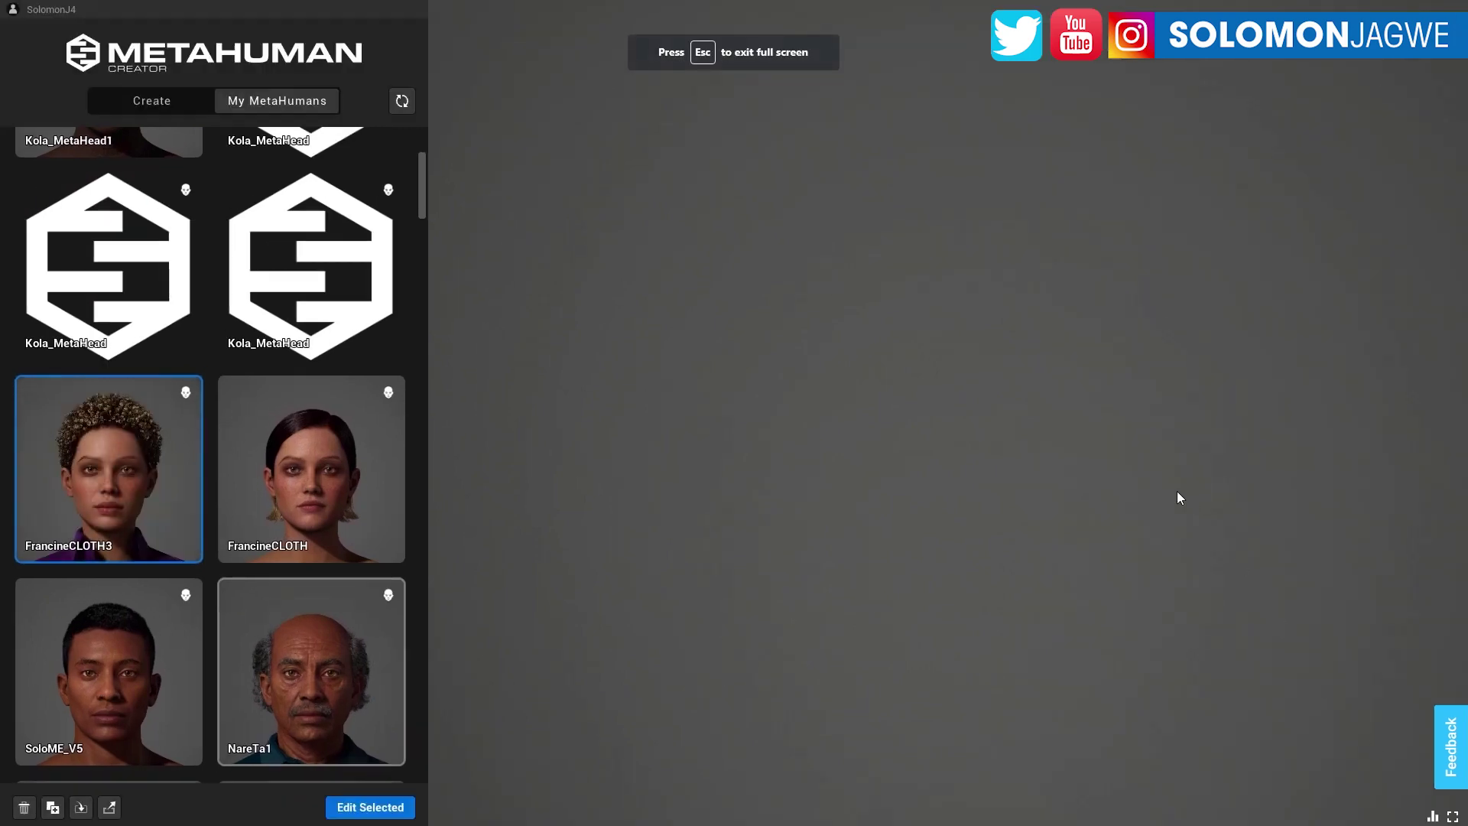
left_click(397, 808)
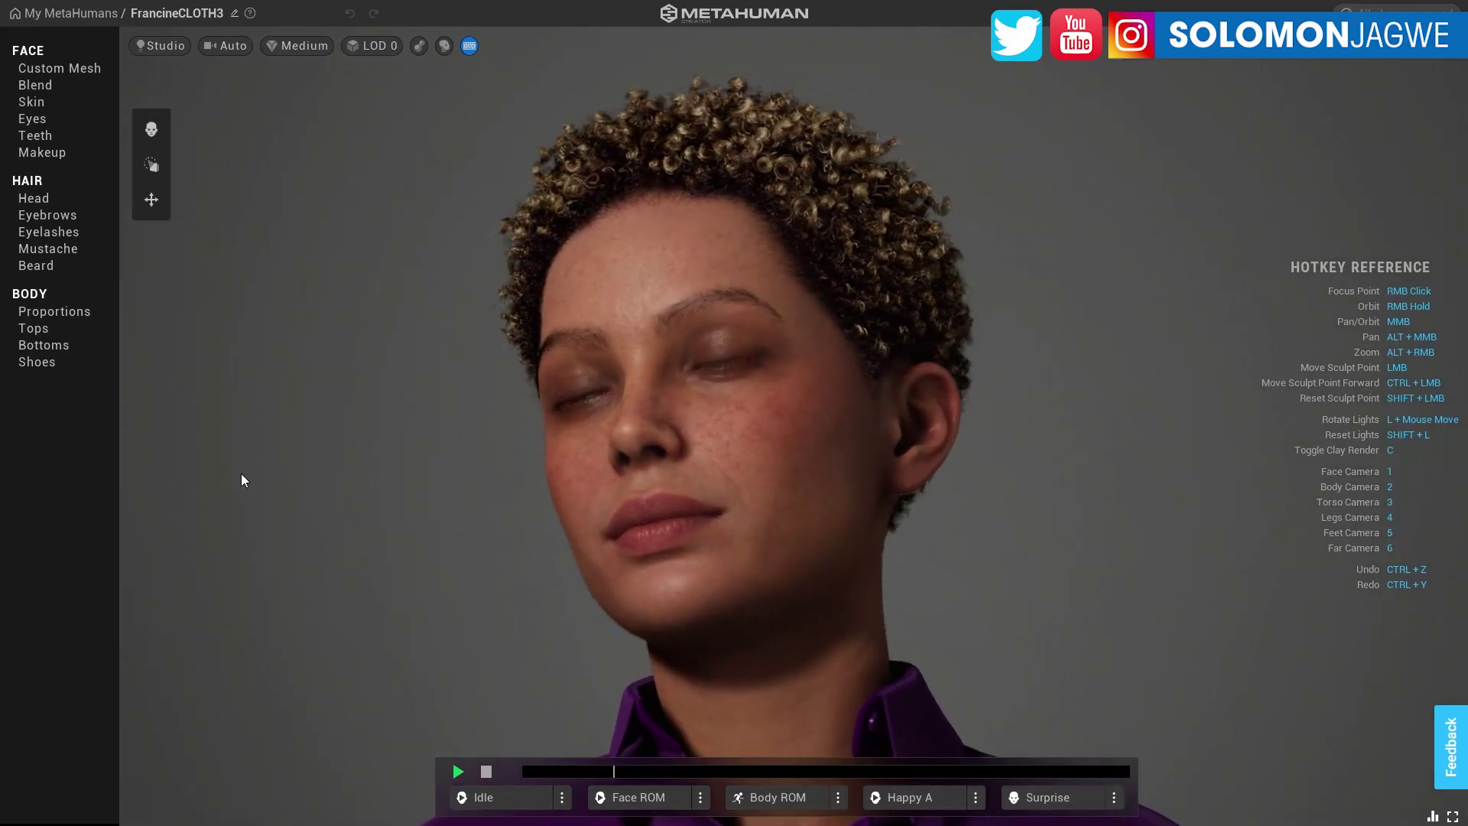
left_click(41, 363)
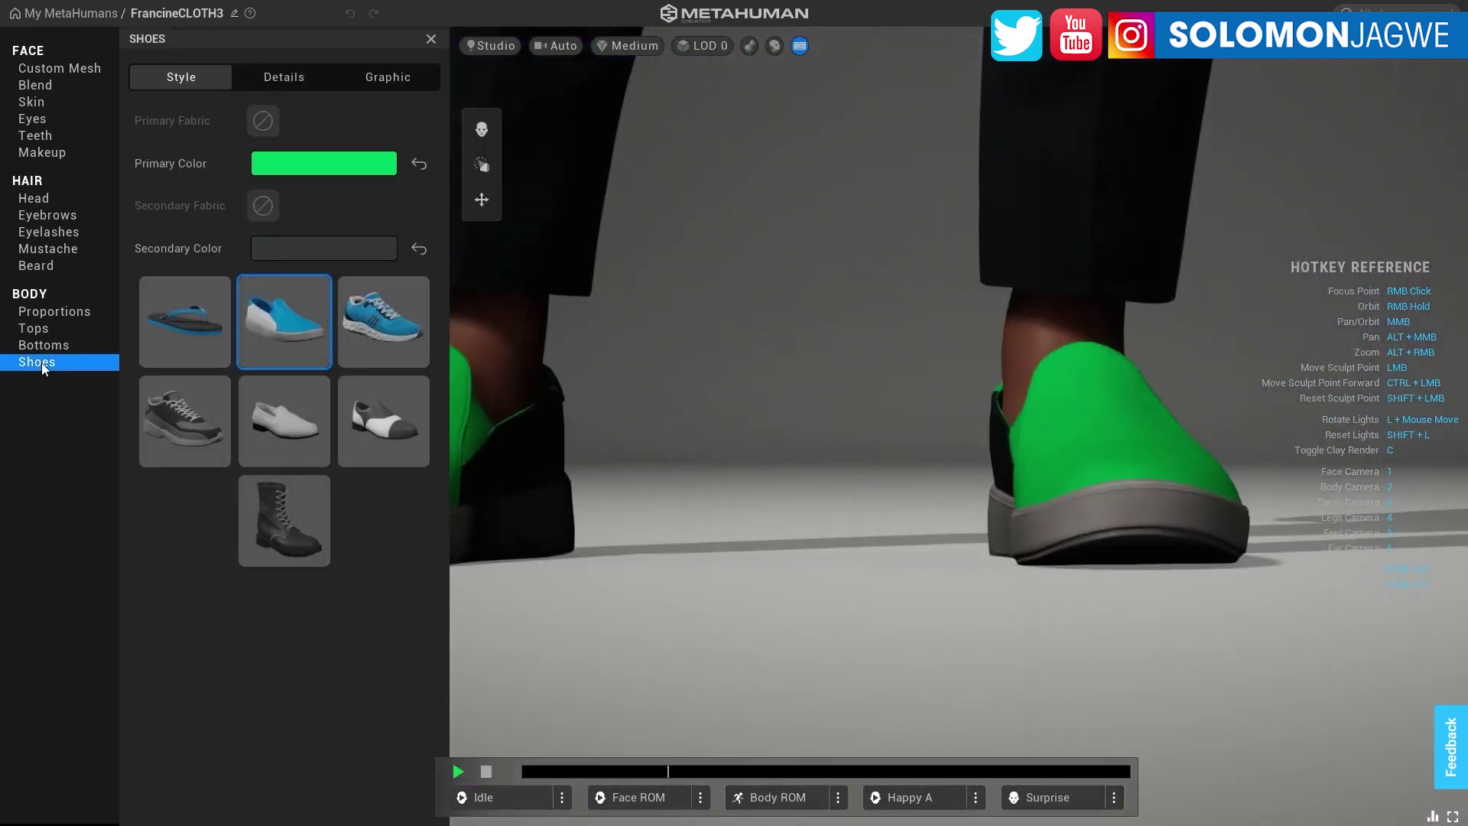
left_click(49, 346)
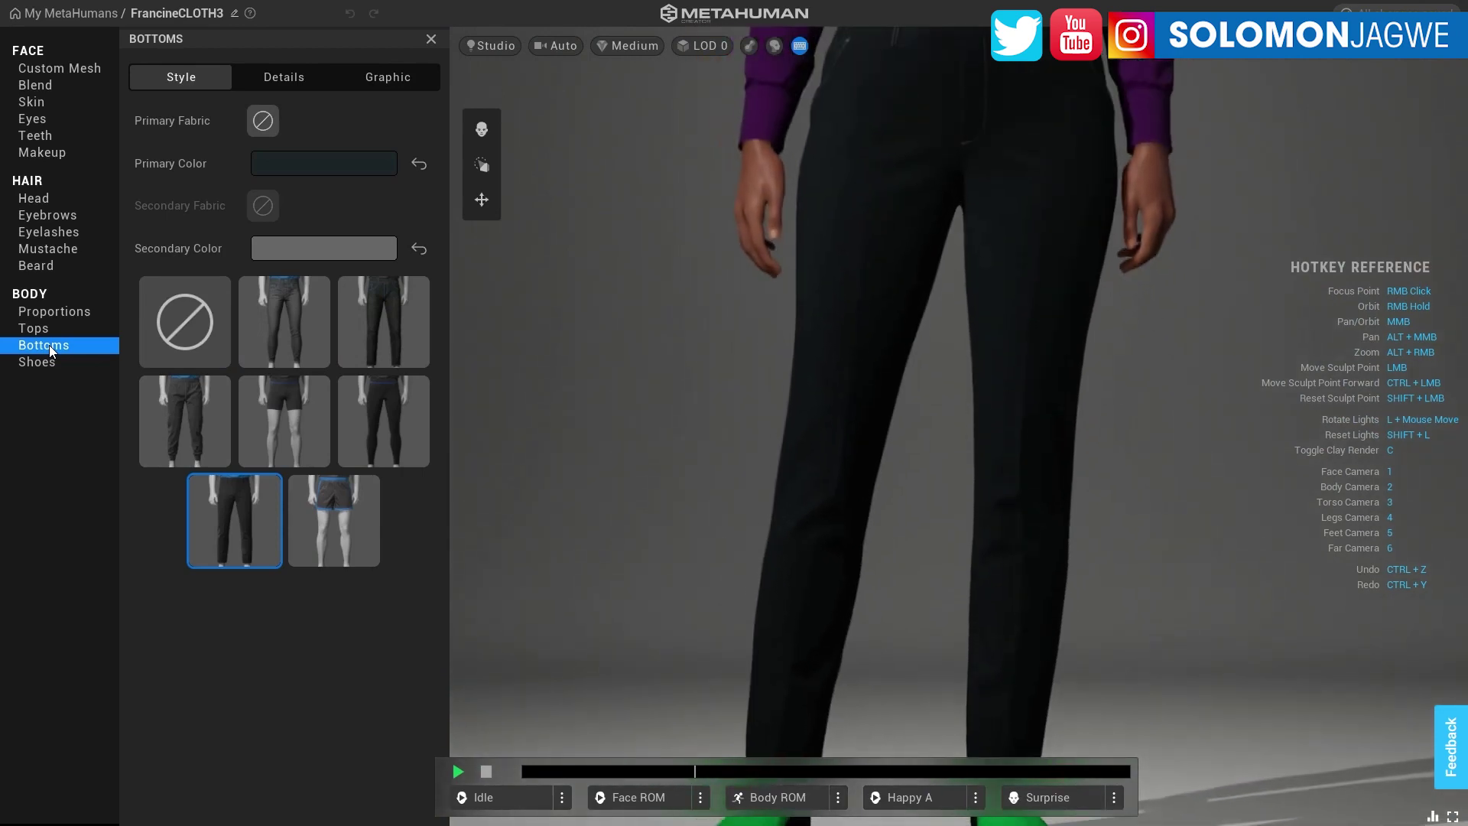
left_click(49, 324)
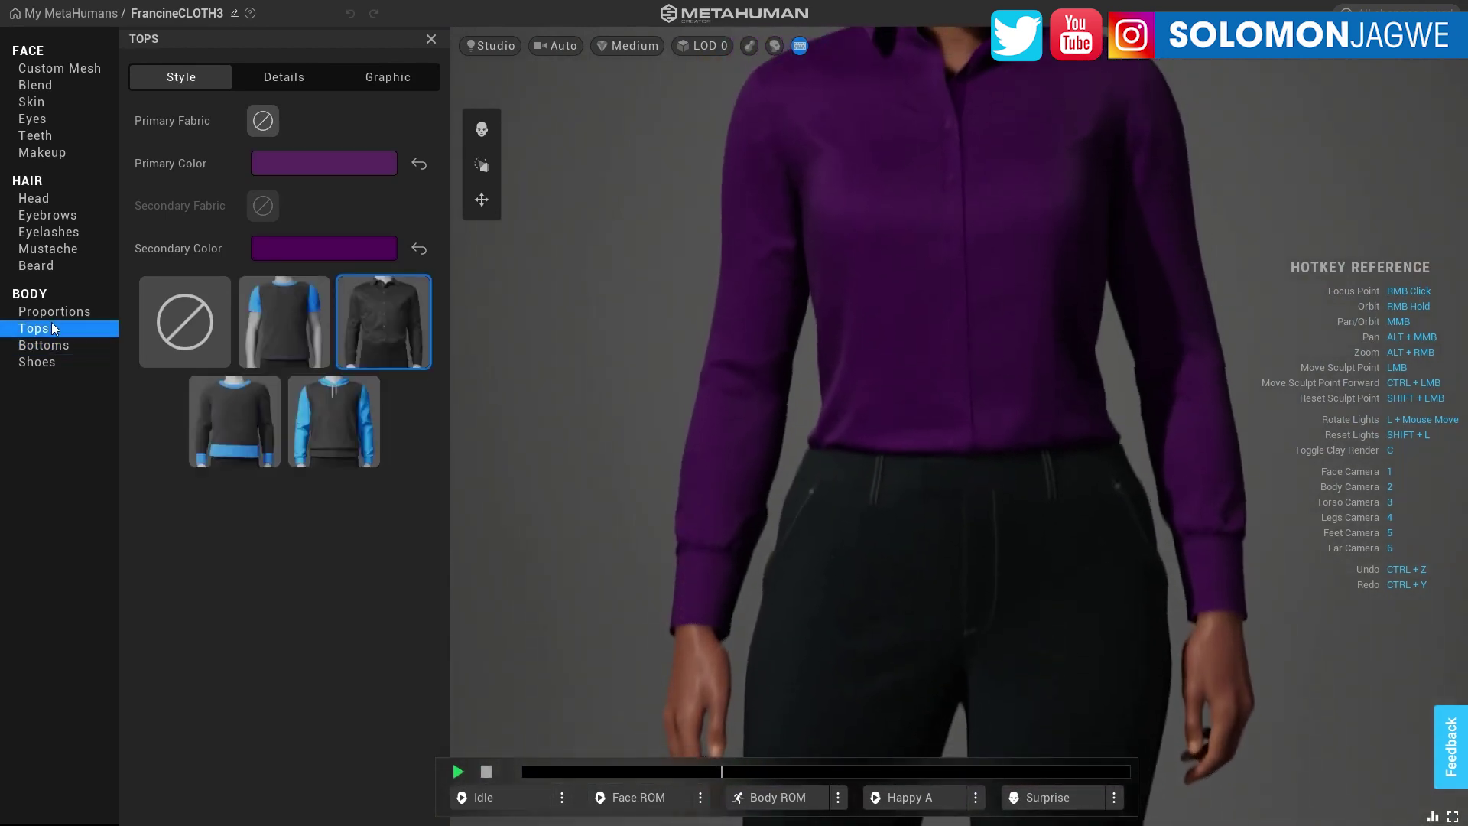
left_click(57, 312)
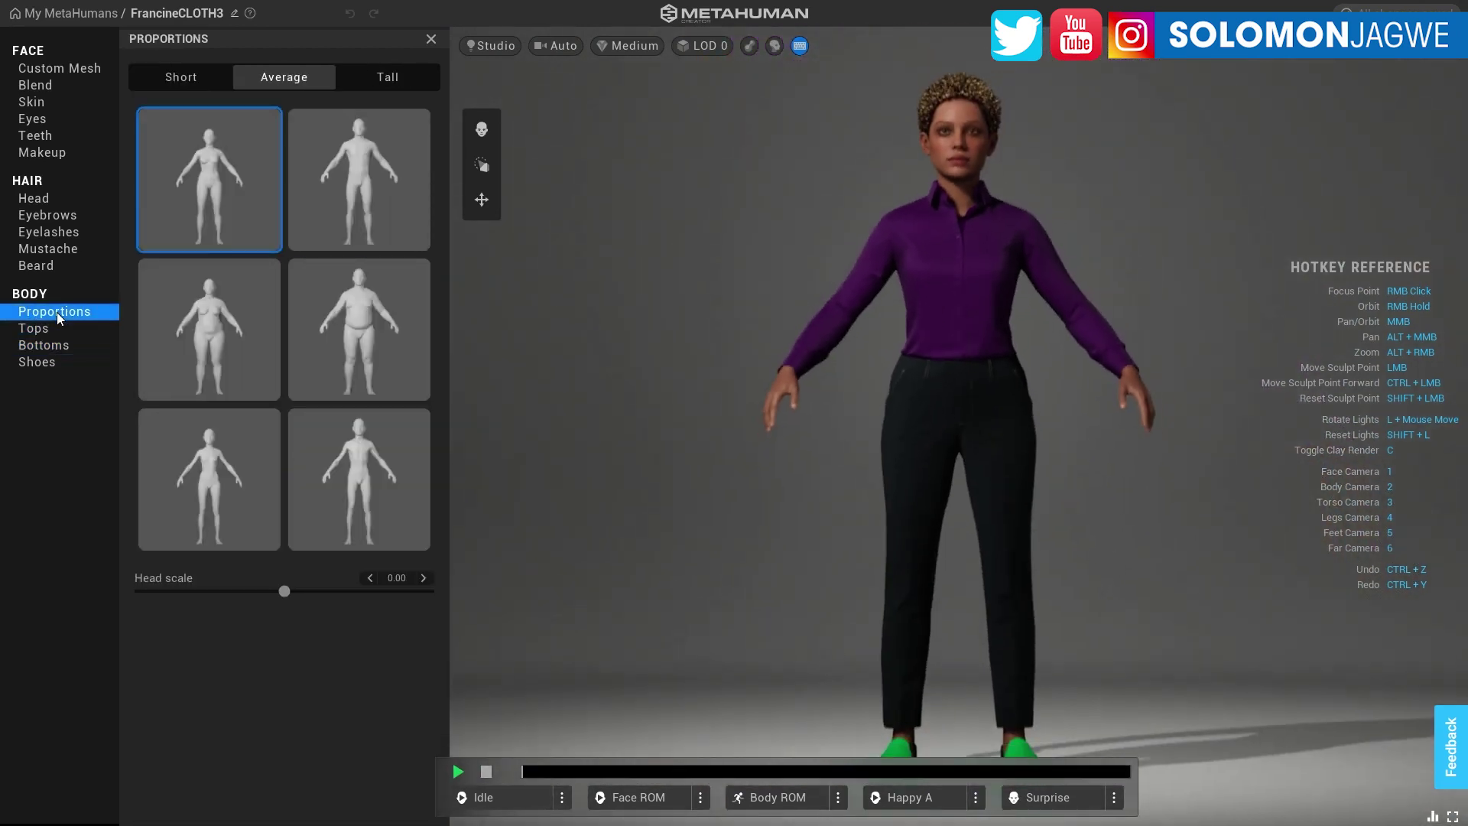
Review the beard, mustache, eyelash, eyebrow and head hairstyle options.
left_click(44, 266)
left_click(48, 251)
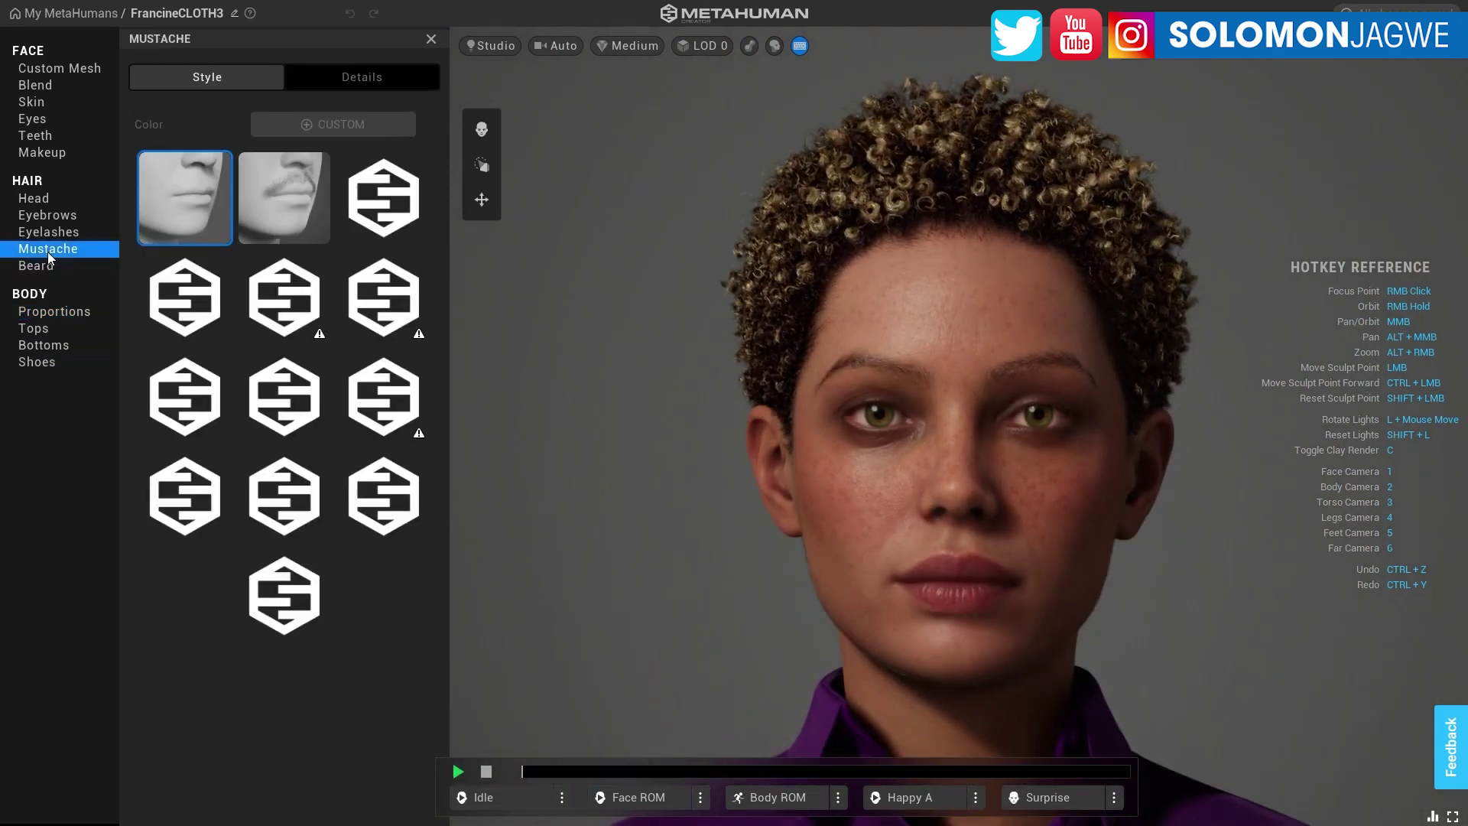
left_click(53, 232)
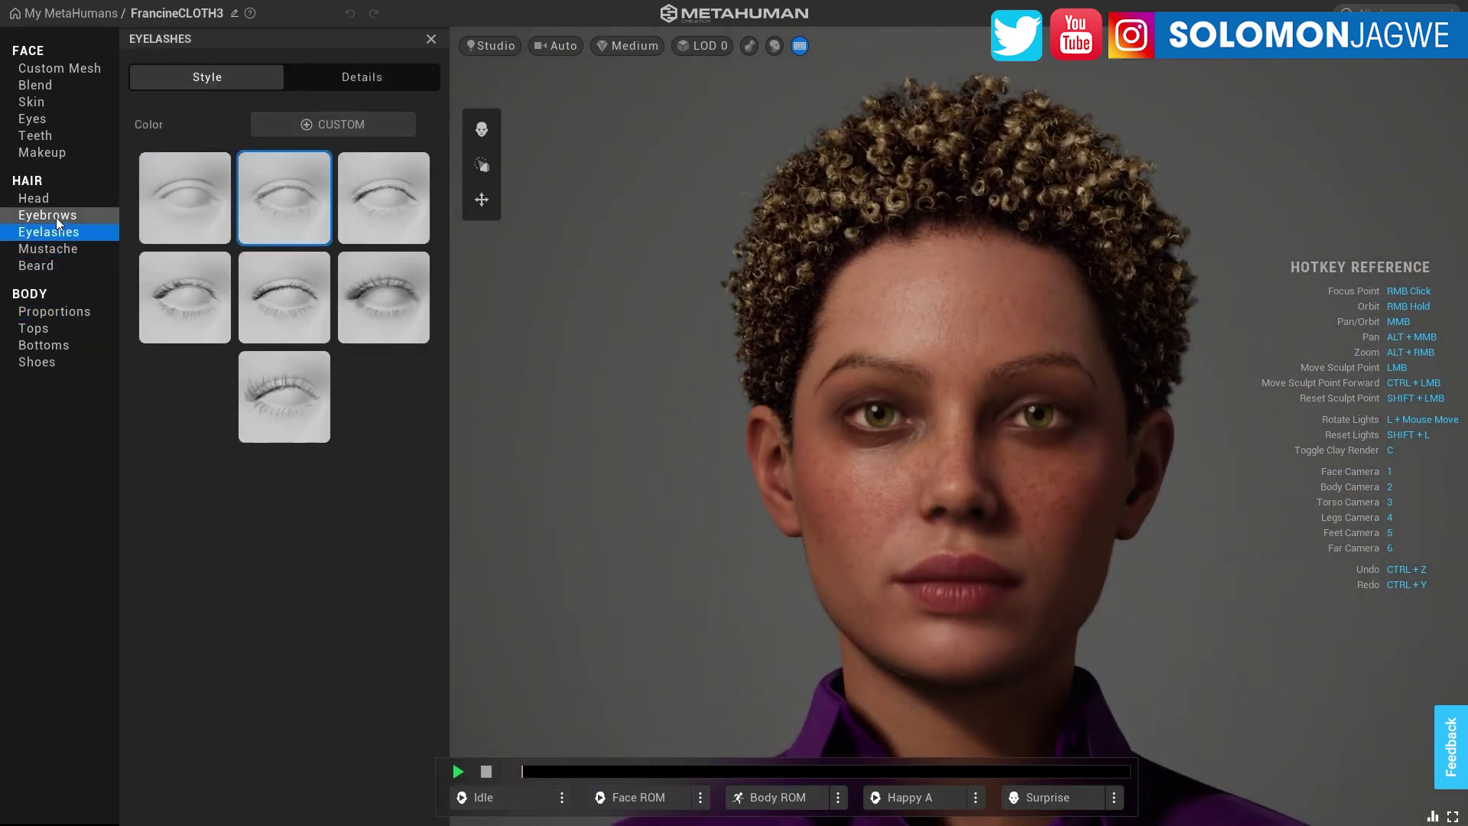
left_click(56, 217)
left_click(45, 196)
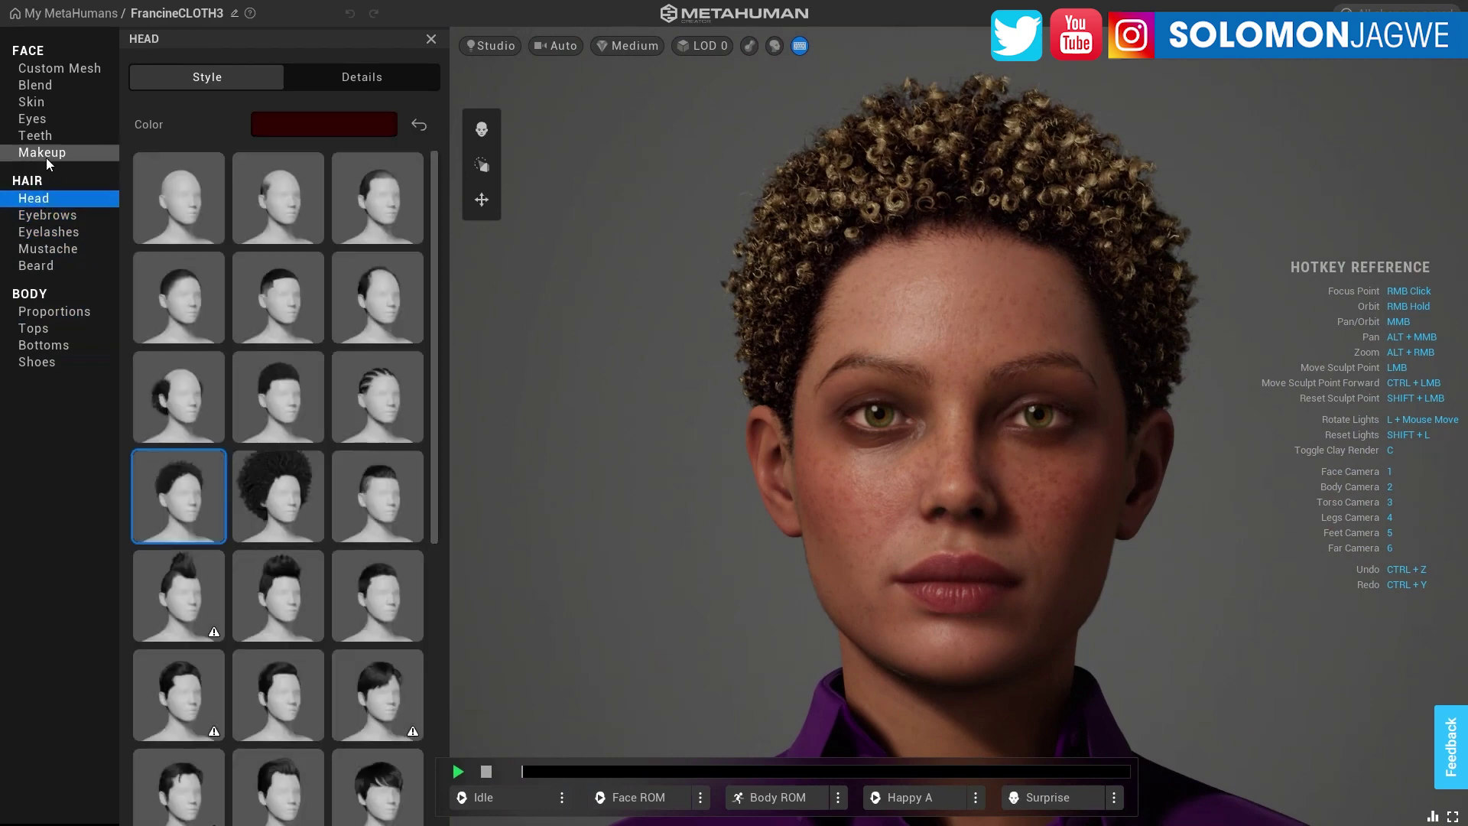
Review makeup, teeth, eyes, skin and face blend, ending on FACE > Custom Mesh.
left_click(46, 156)
left_click(50, 137)
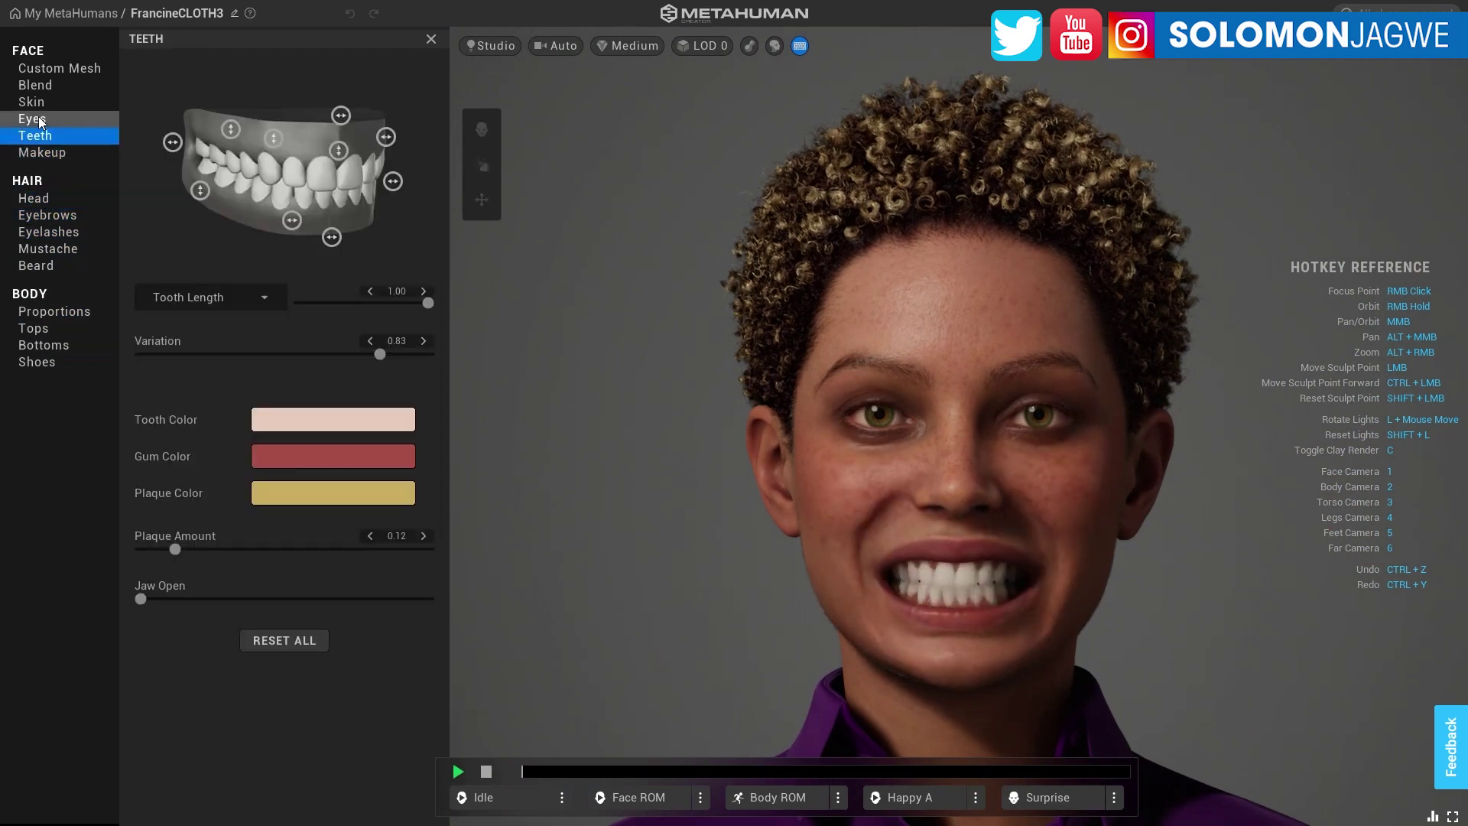
left_click(40, 120)
left_click(41, 105)
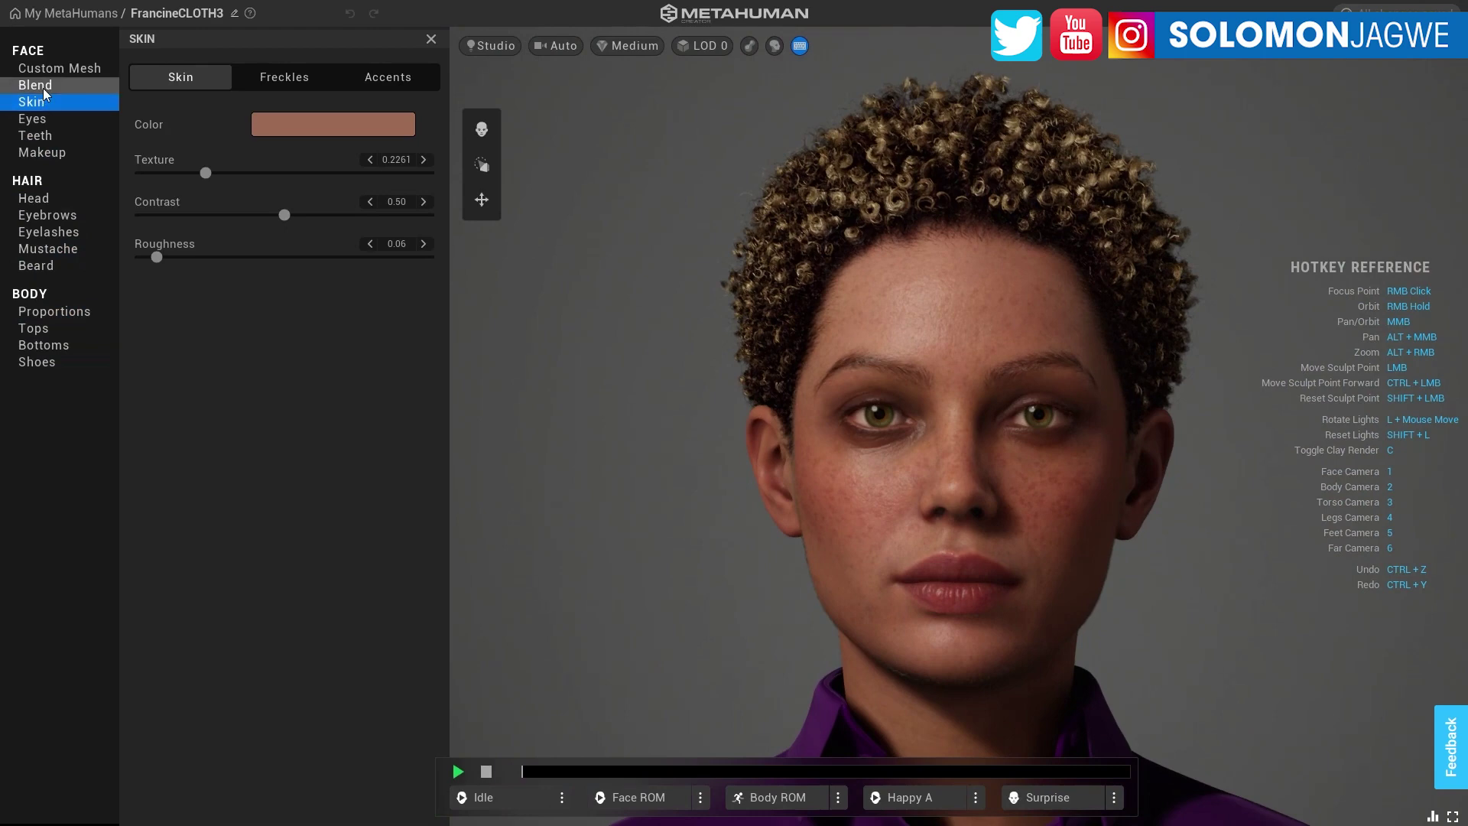
left_click(43, 86)
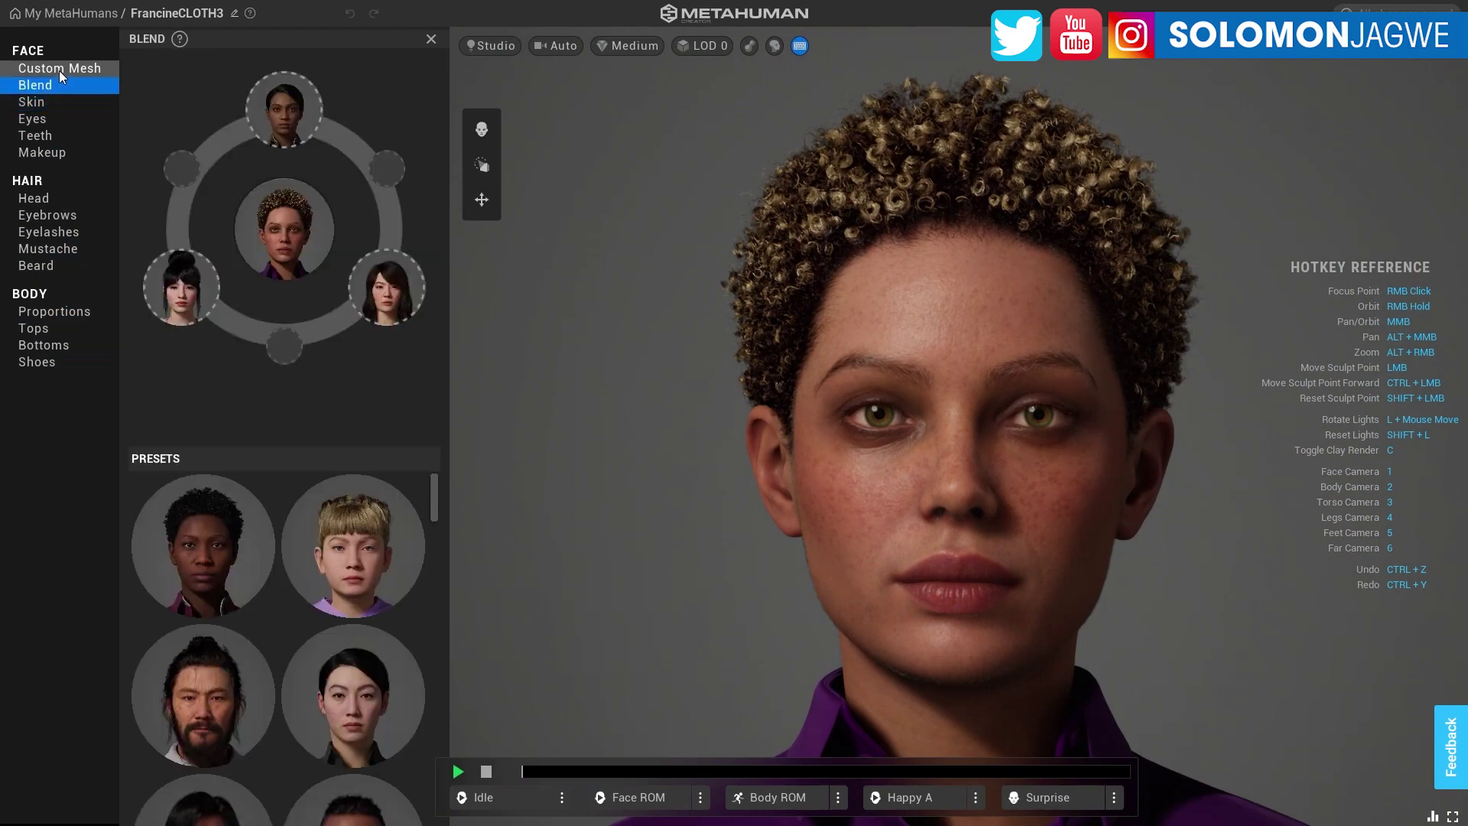
left_click(60, 72)
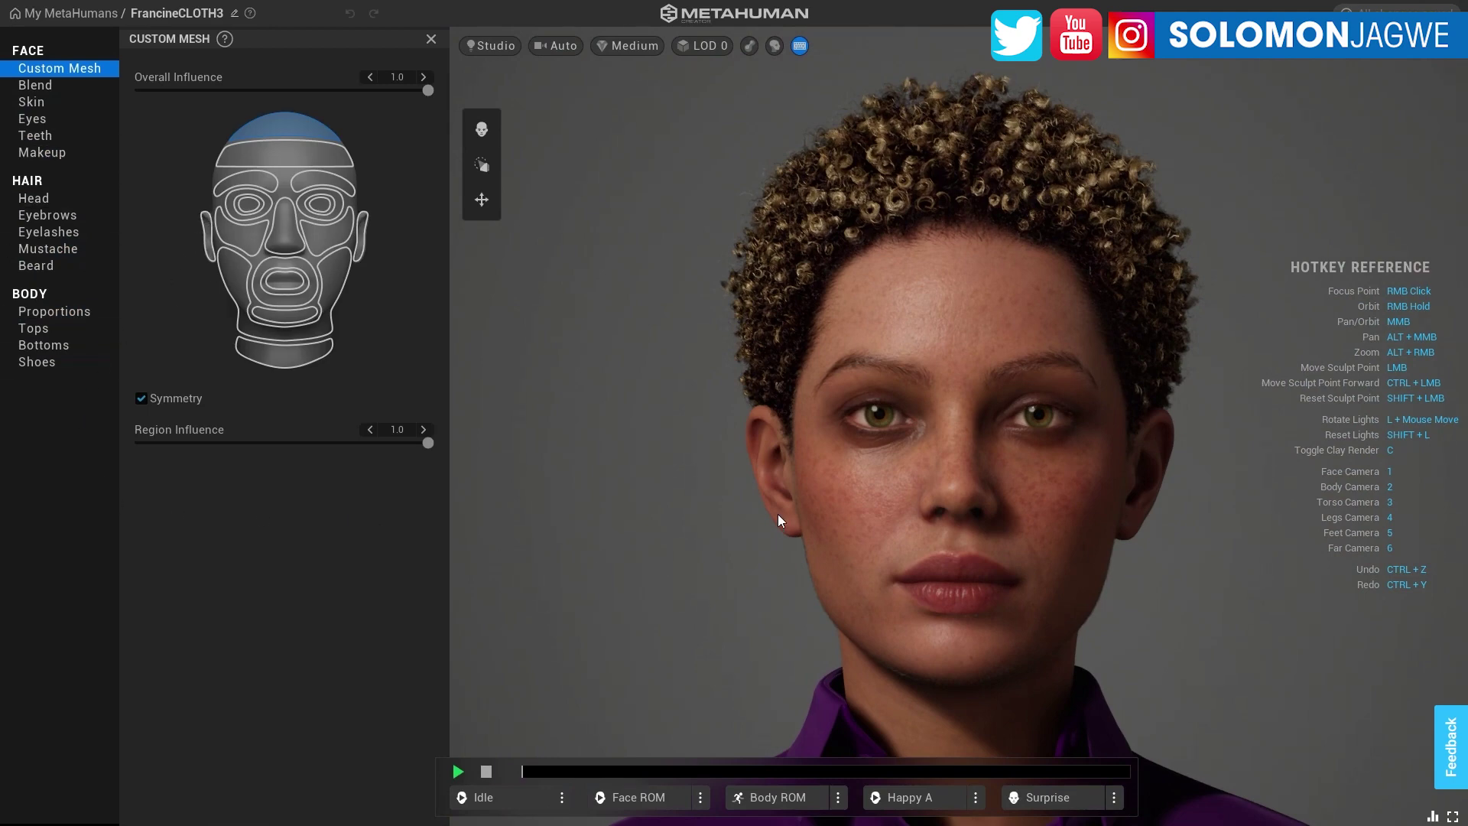
Look up MetaHuman Plugin in the Launcher Marketplace (engines 5.0–5.1), then return to MetaHuman Creator.
key("alt+Tab")
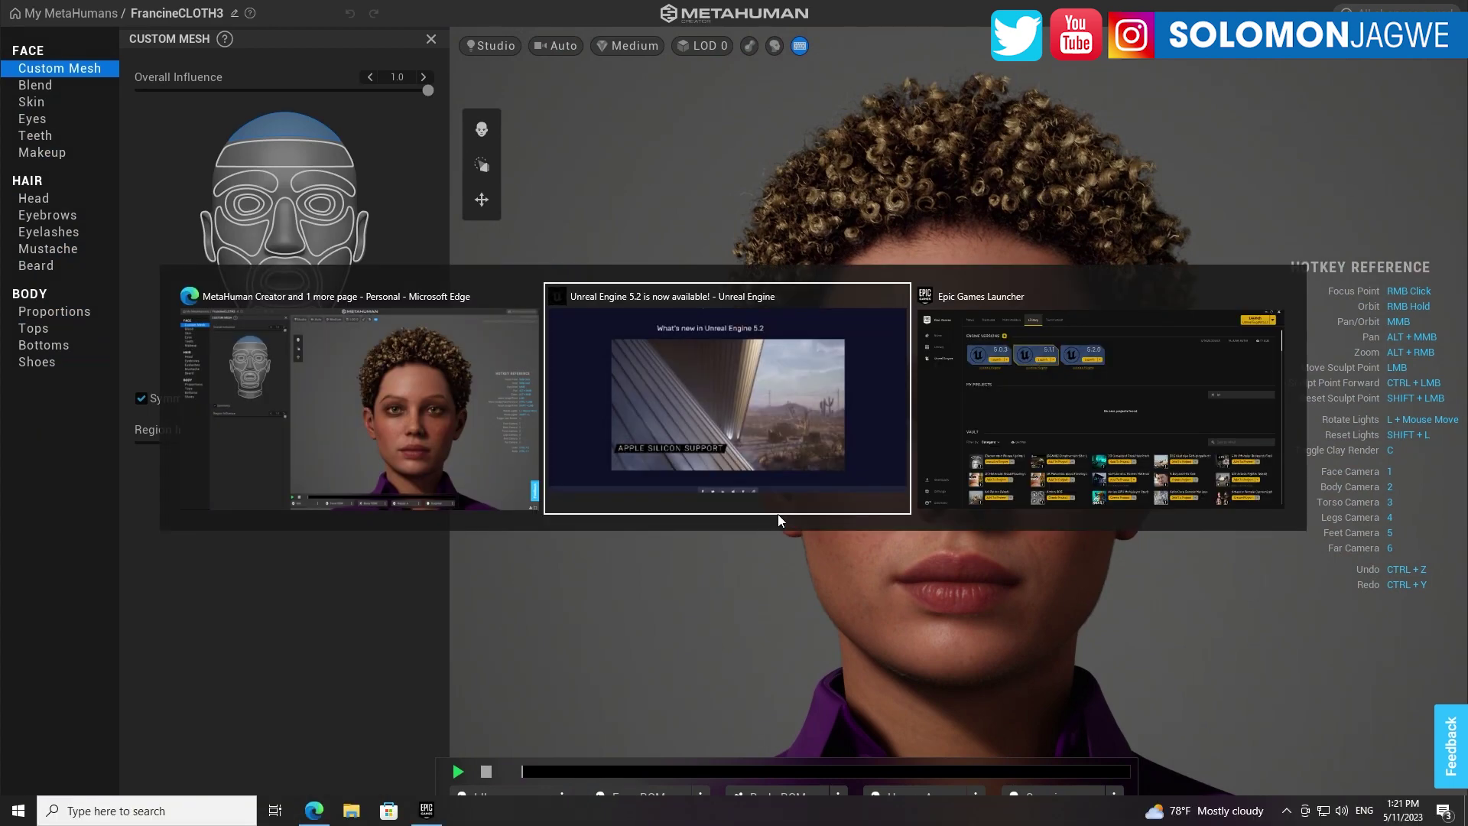
key("alt+Tab")
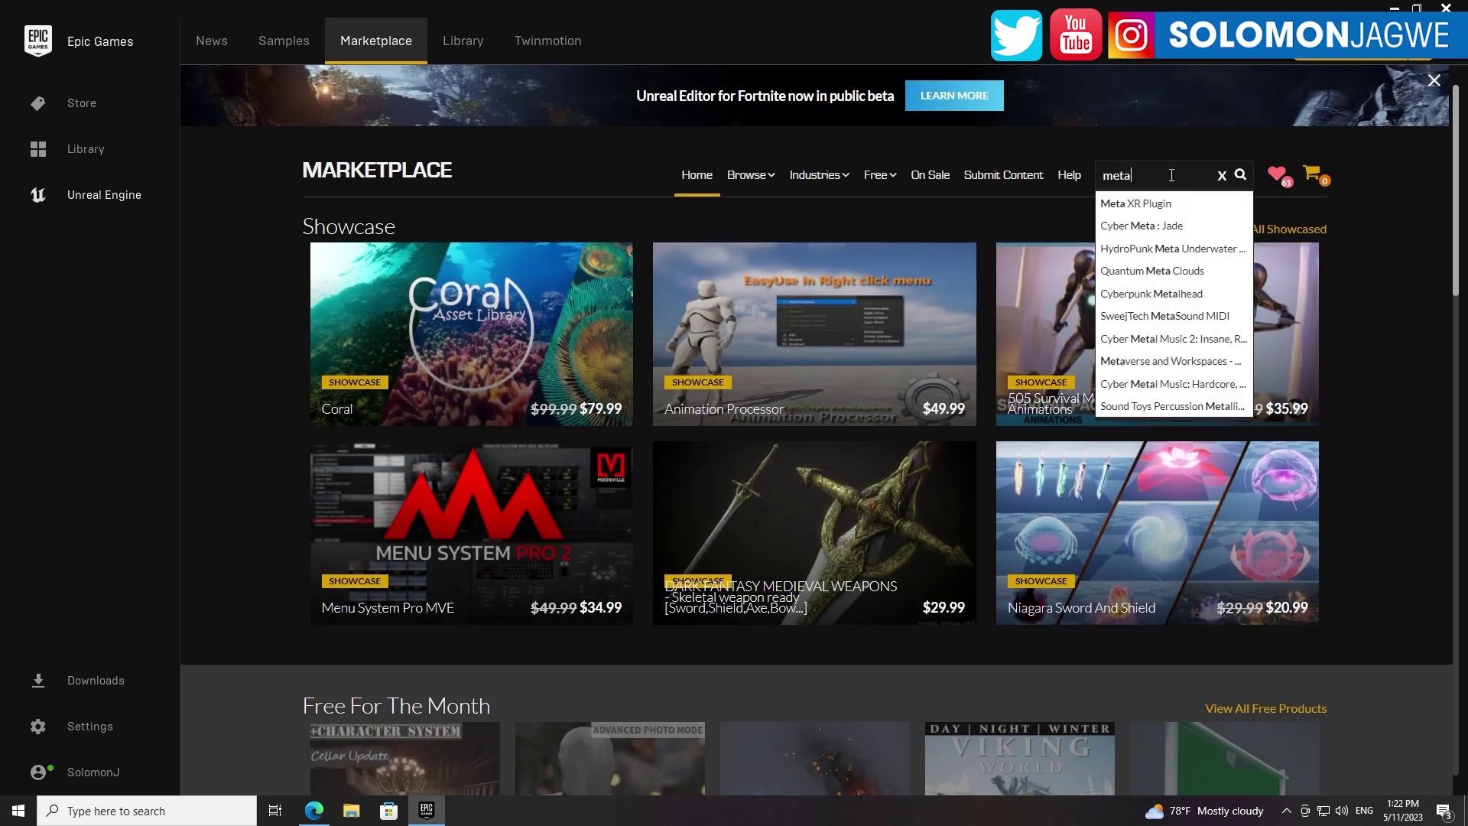
type("h")
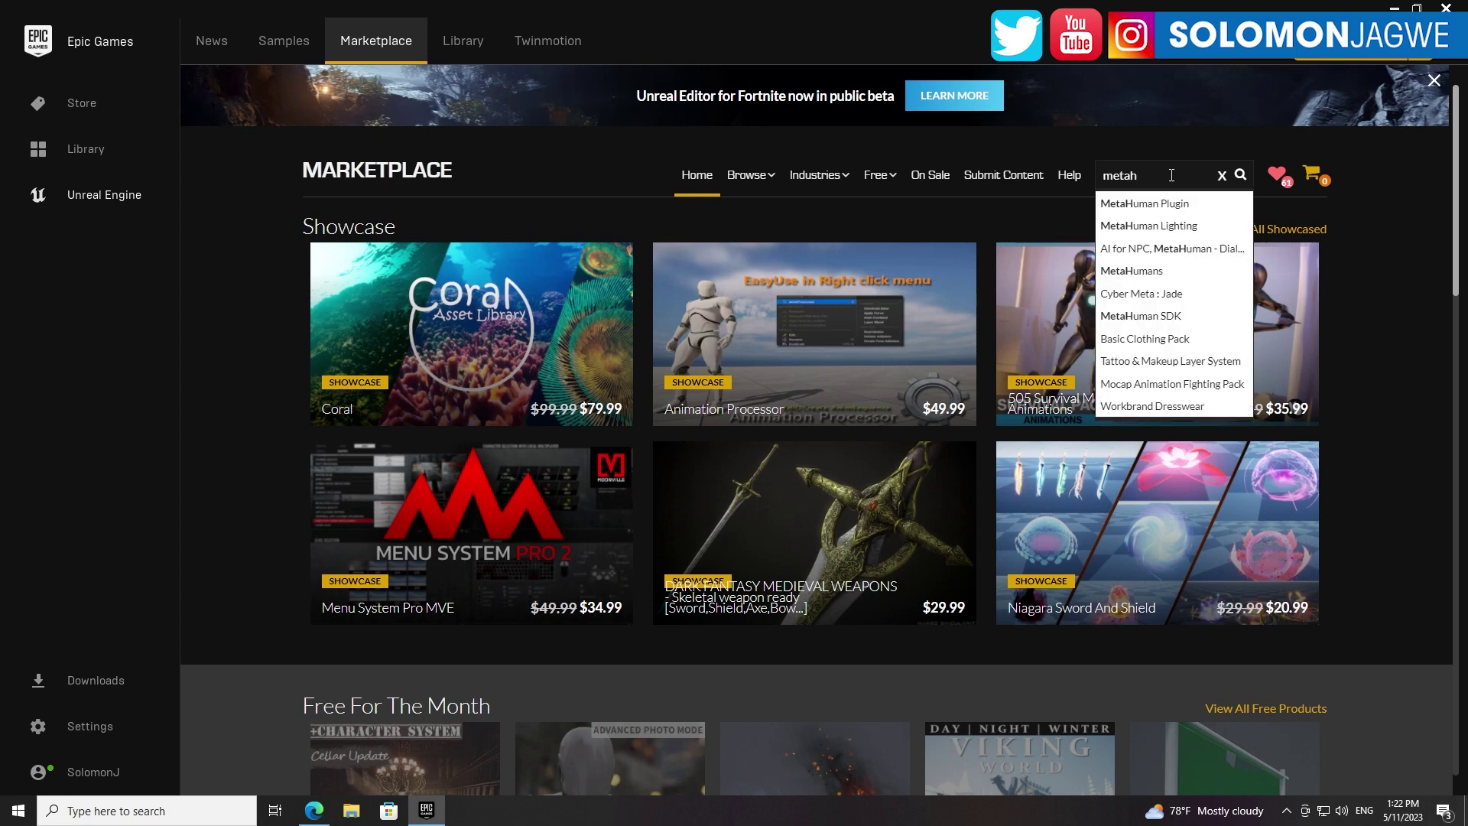
left_click(1153, 205)
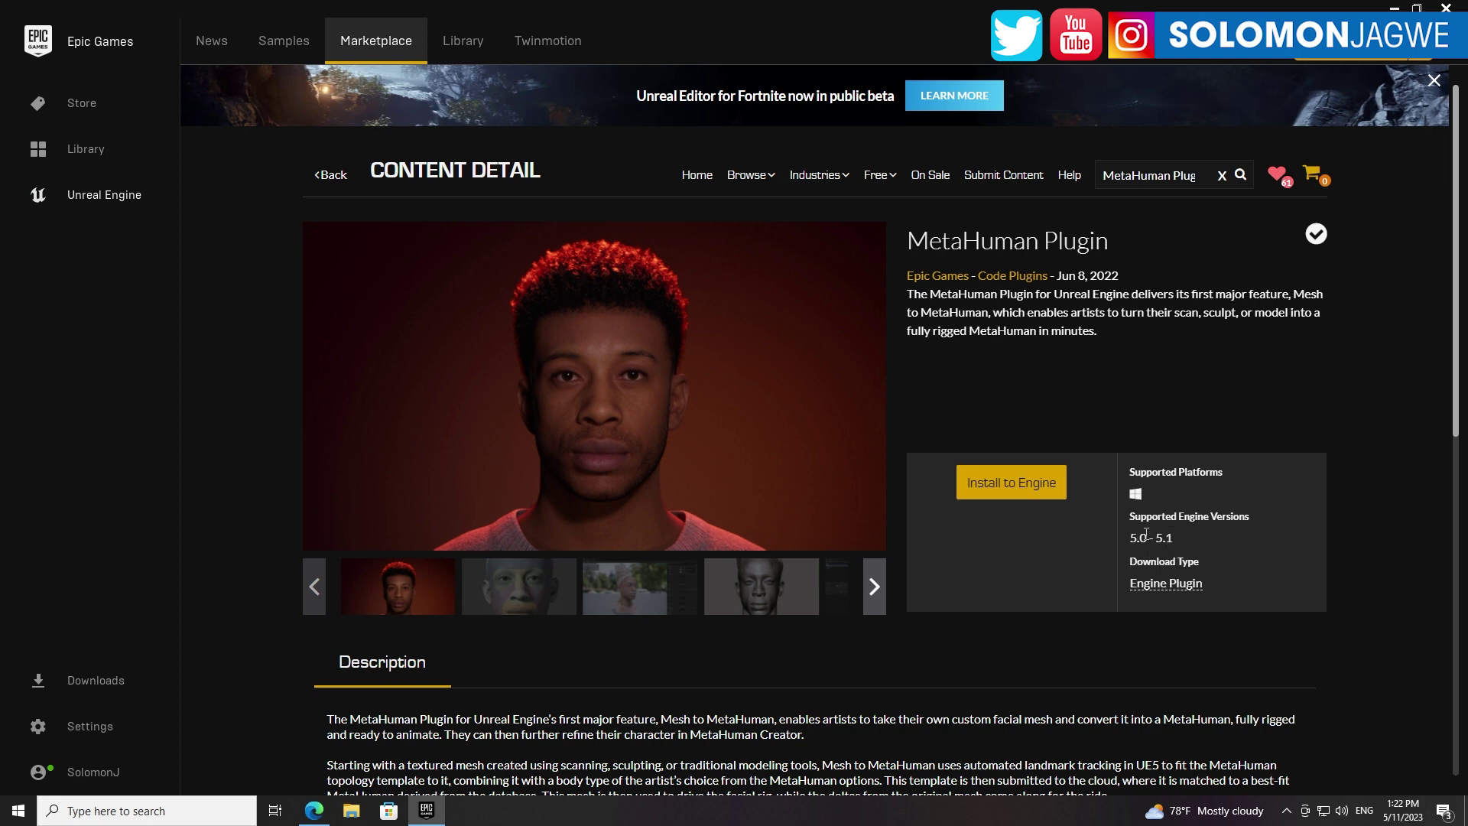
left_click(314, 811)
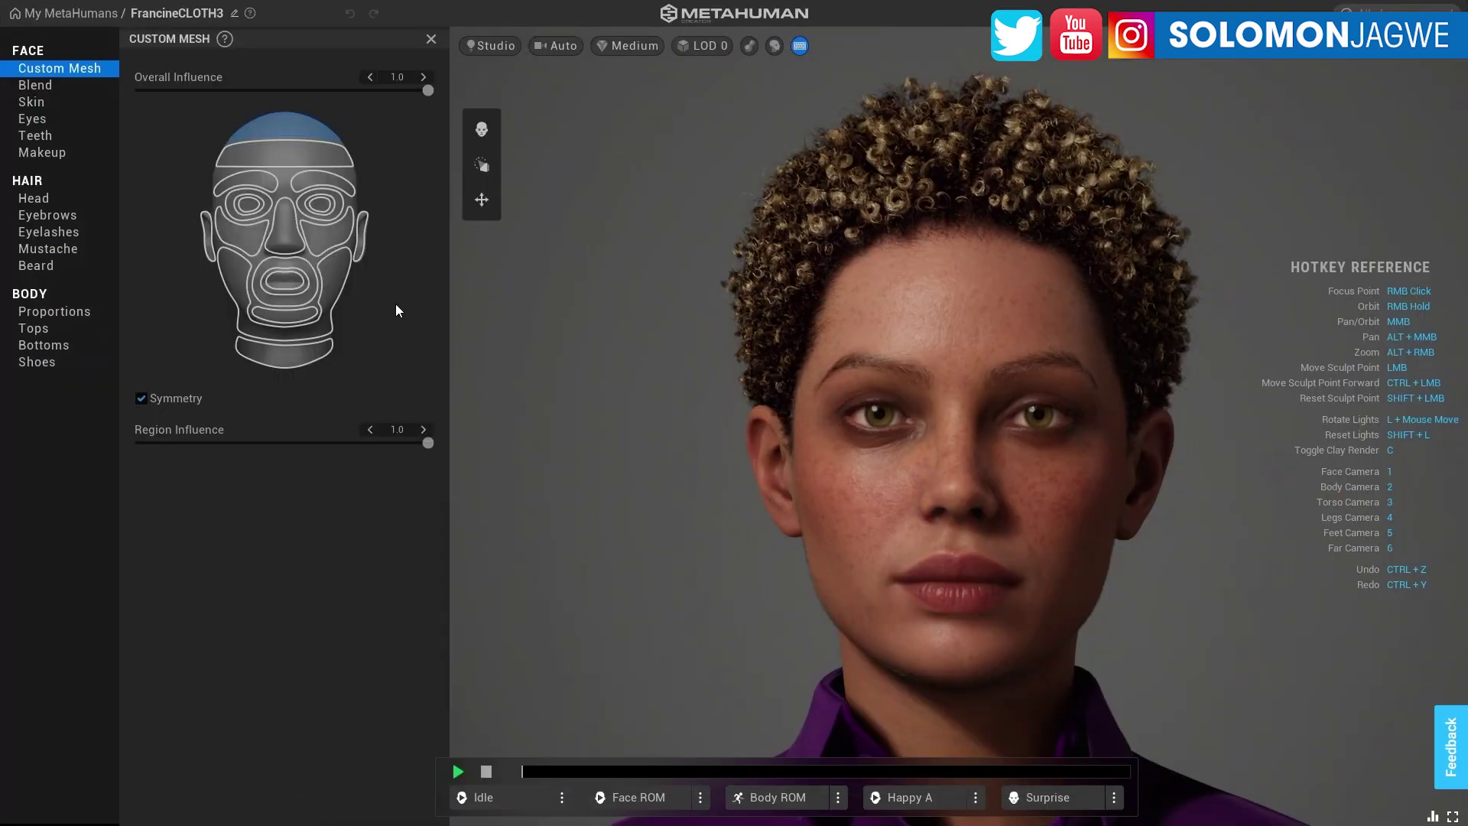
Return to Edge, exit full screen, and switch to the Unreal Engine 5.2 blog tab.
key("alt+Tab")
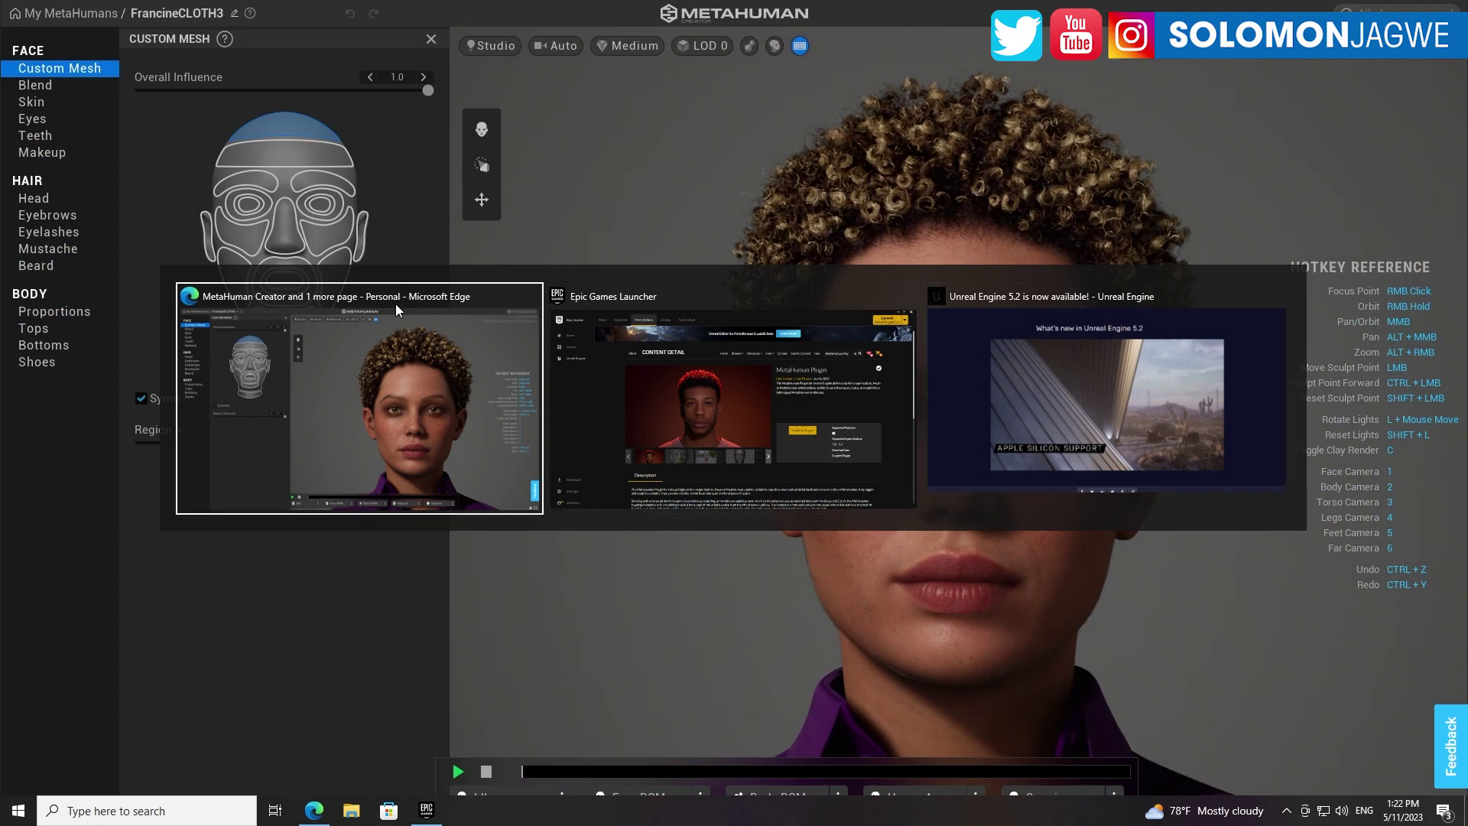
left_click(396, 305)
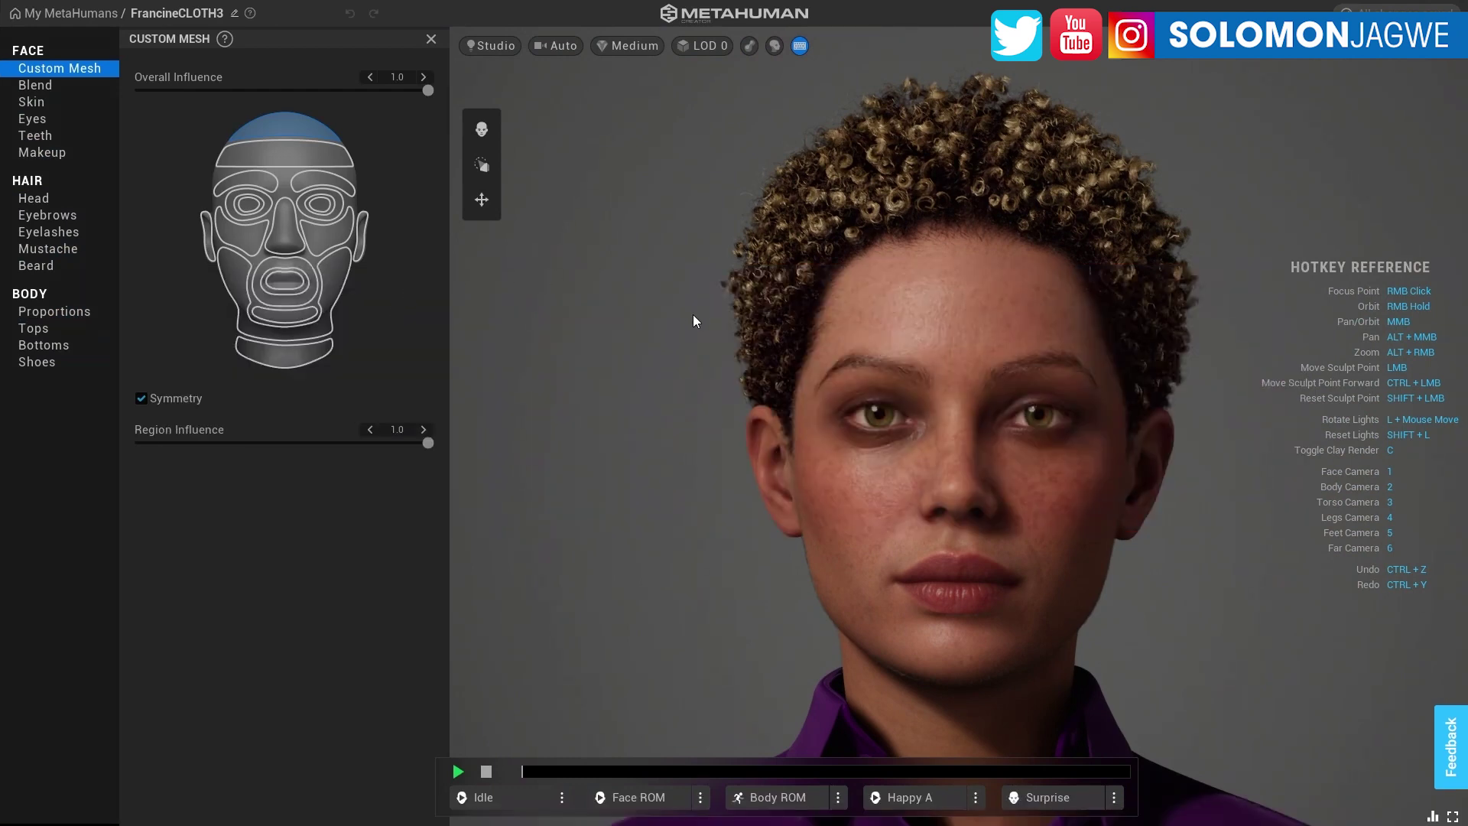
left_click(1450, 815)
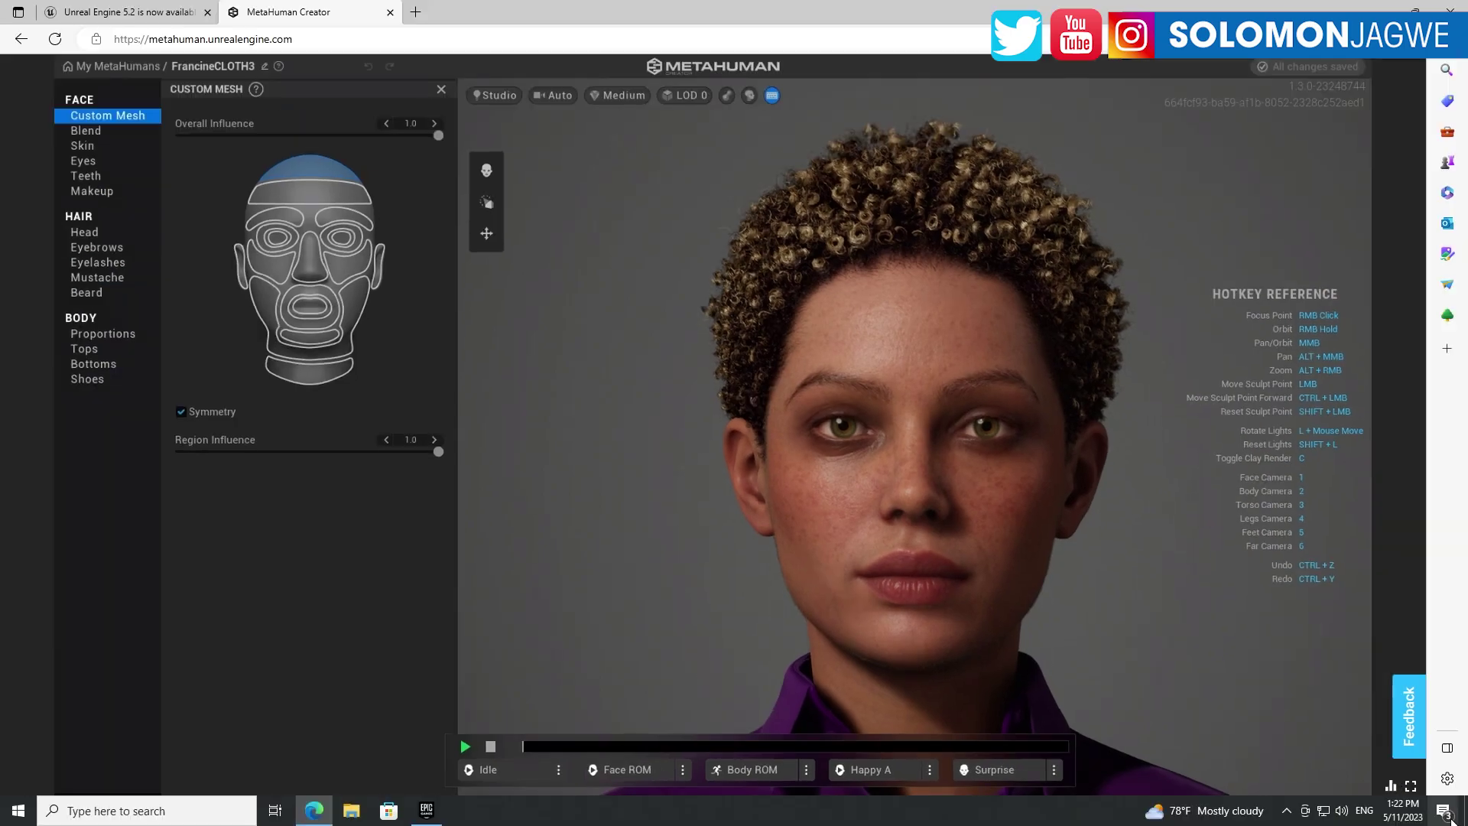
left_click(156, 16)
Scroll down to the ML Deformer sample and drag its comparison slider left.
scroll(531, 455, "down", 4)
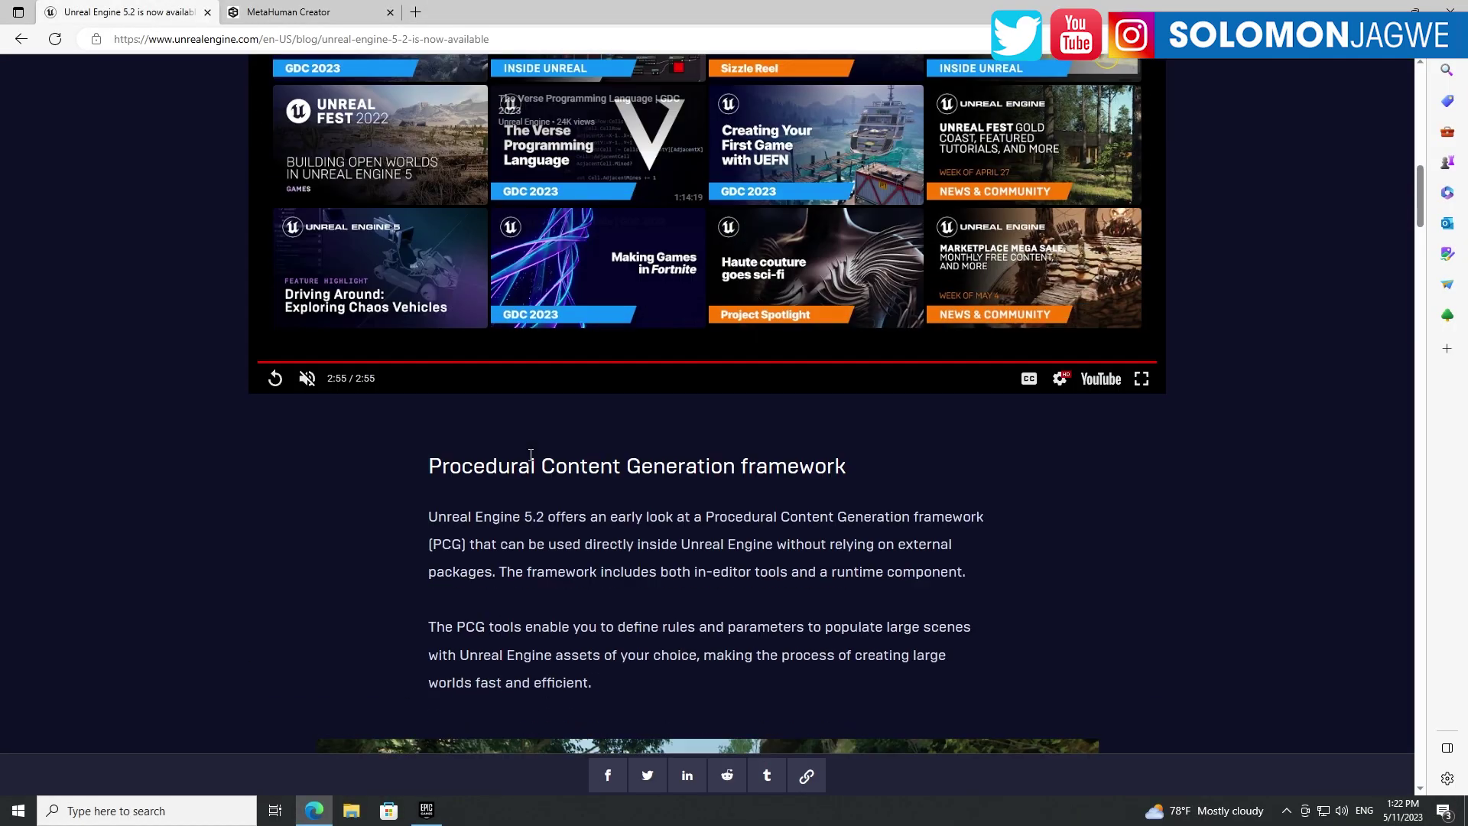
scroll(531, 454, "up", 20)
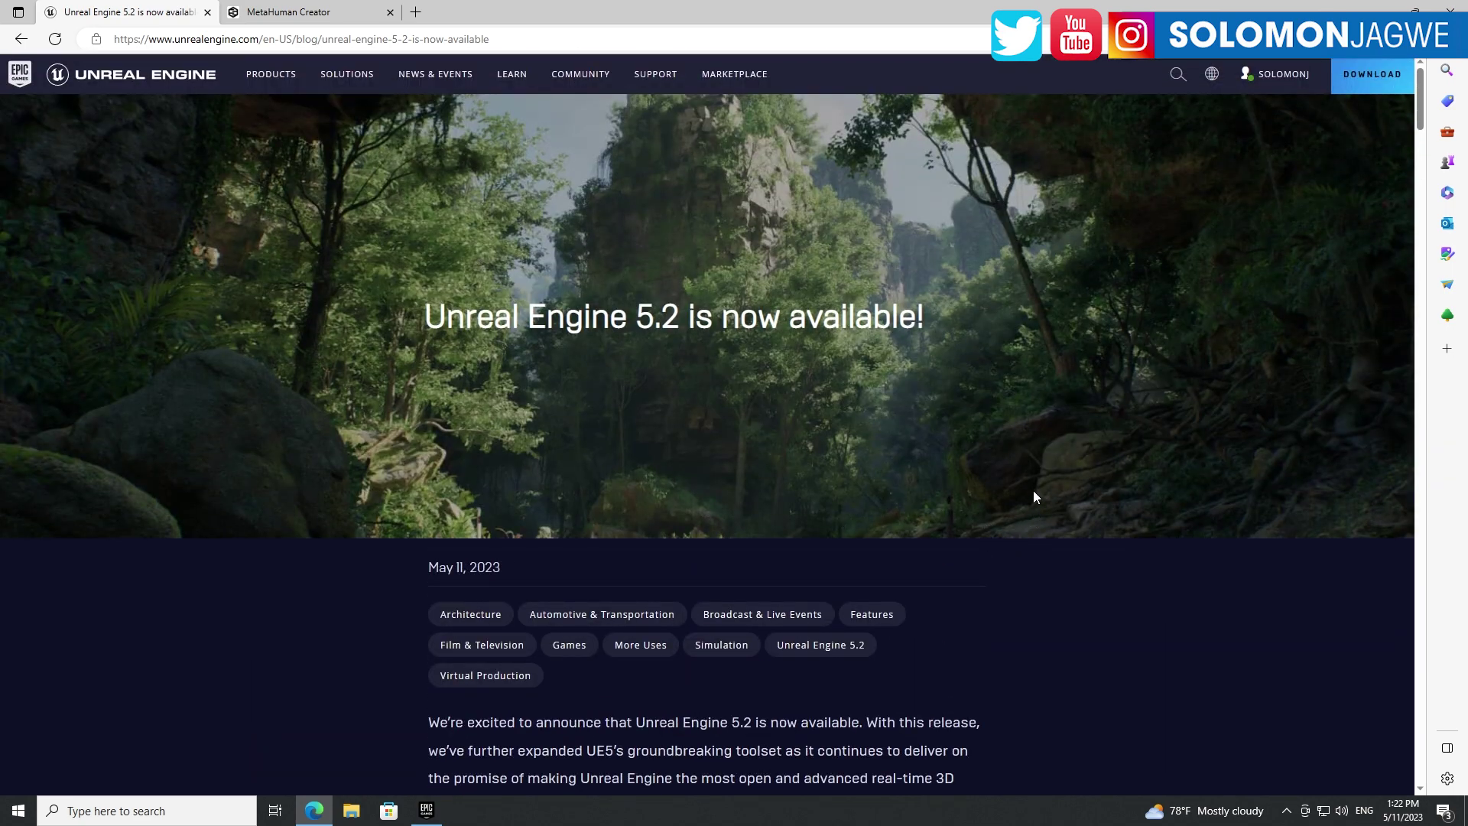
scroll(879, 407, "down", 20)
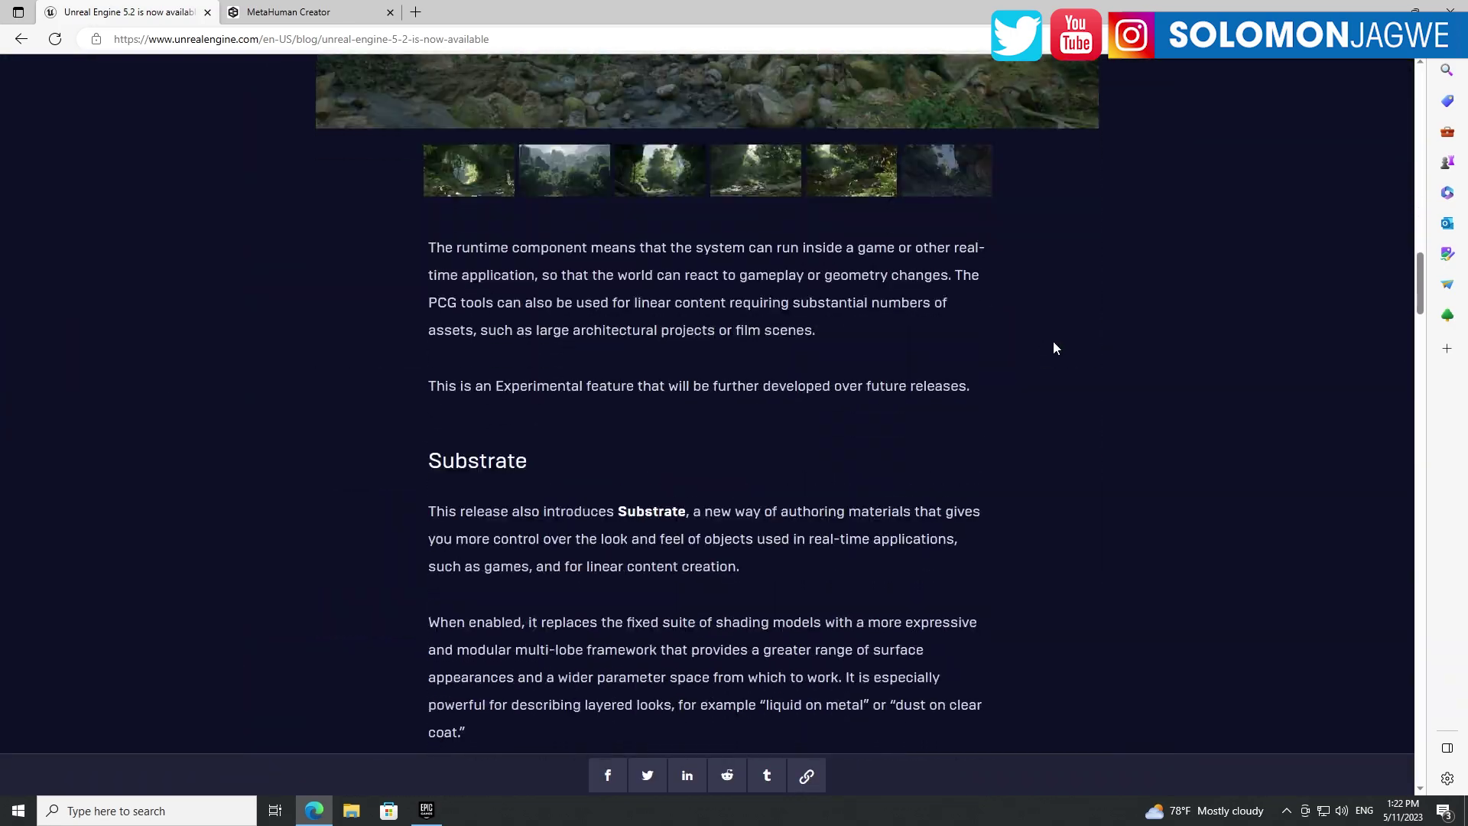
scroll(1139, 340, "down", 18)
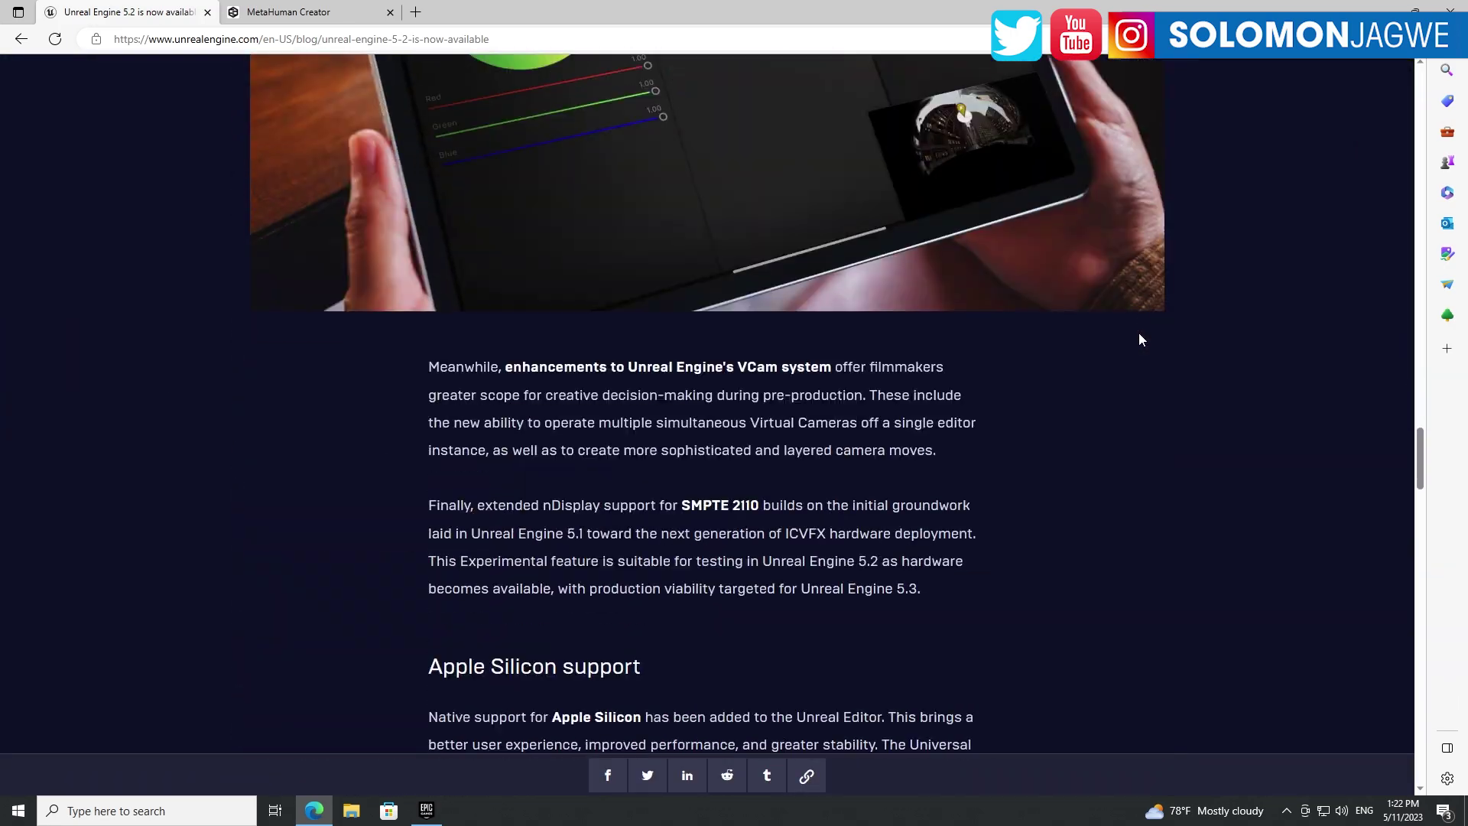
scroll(1139, 339, "down", 13)
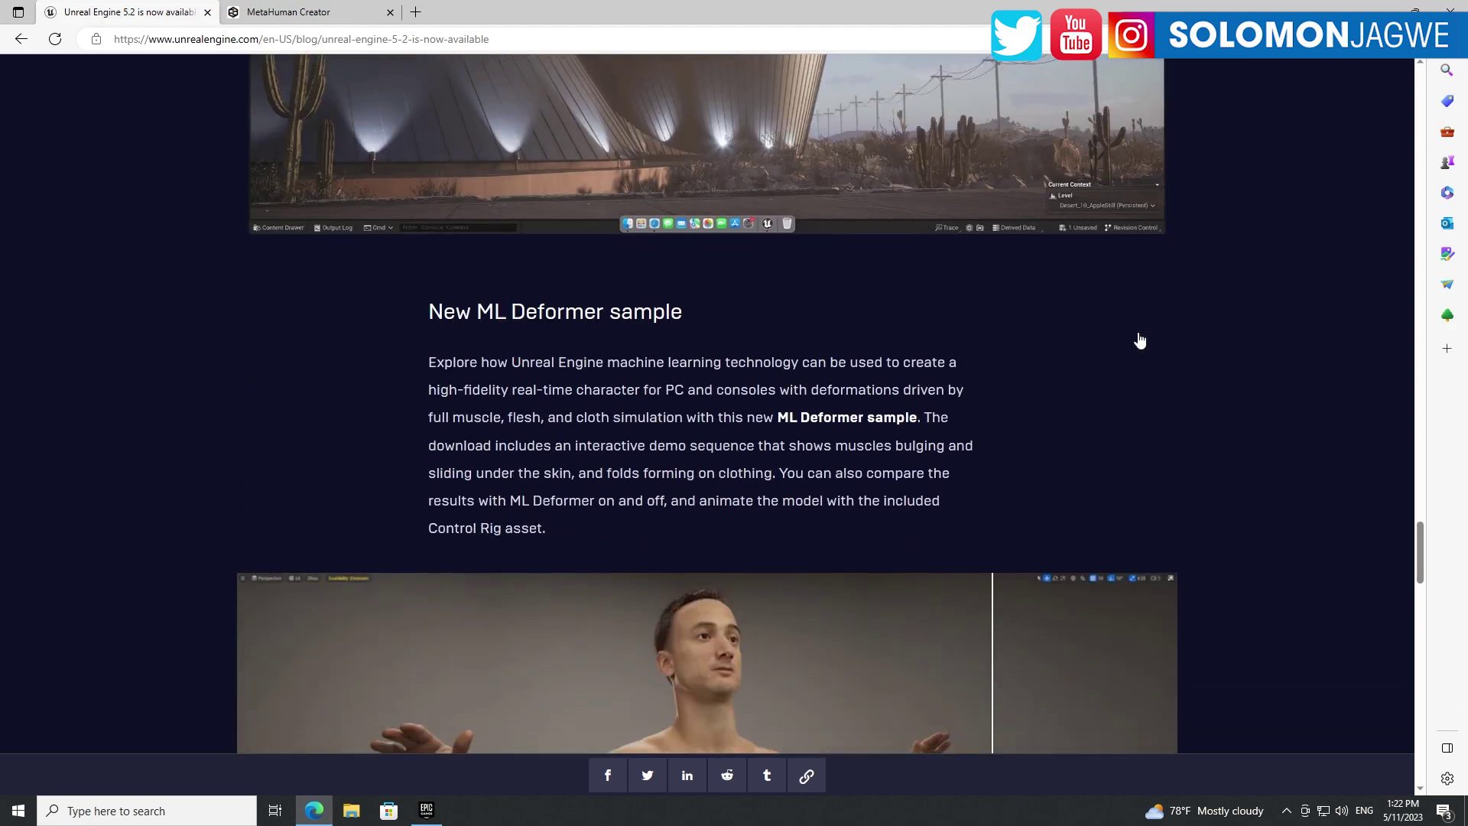
scroll(1143, 330, "down", 10)
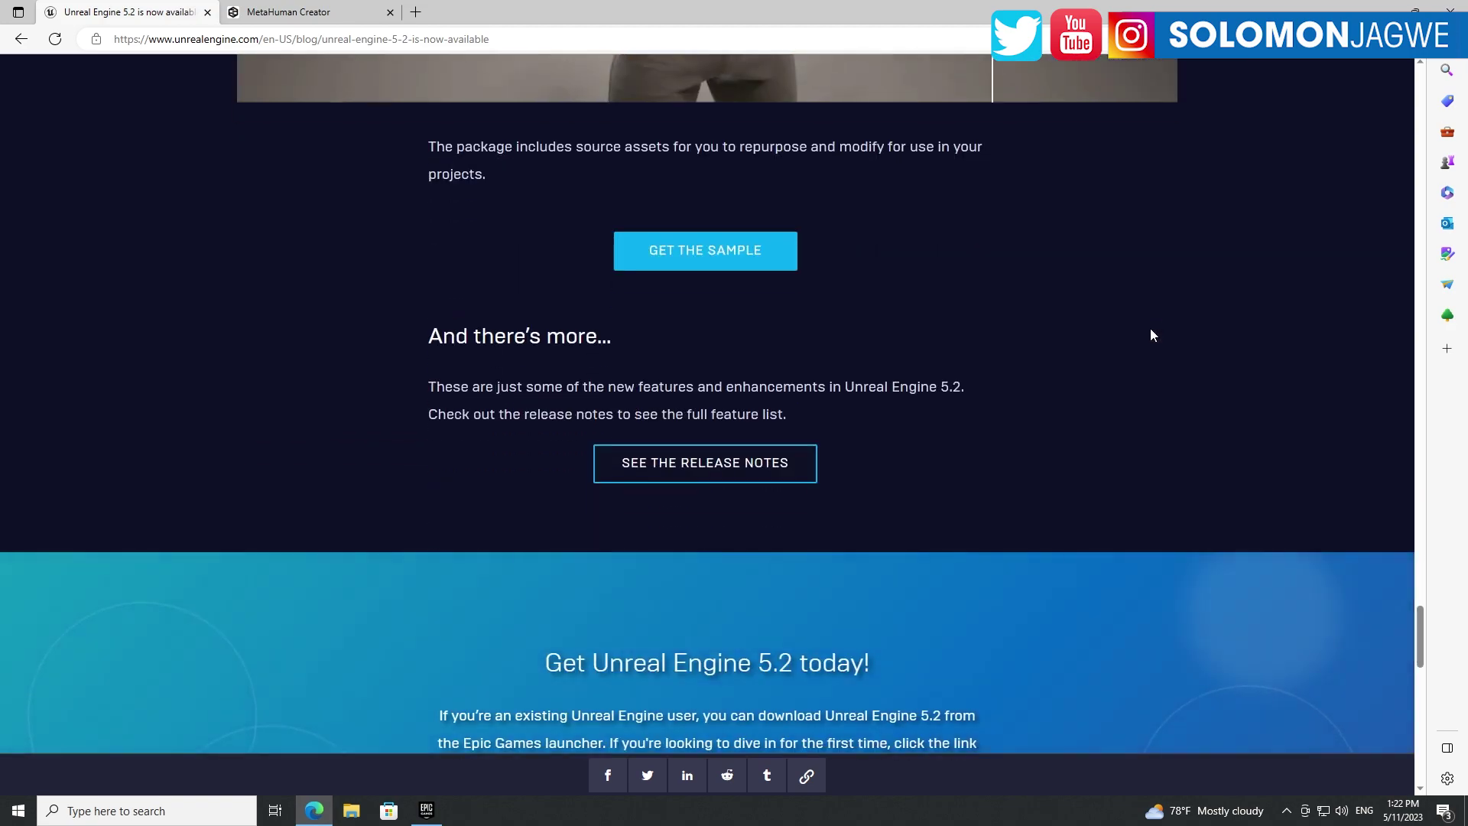
scroll(1150, 328, "up", 9)
scroll(994, 458, "down", 3)
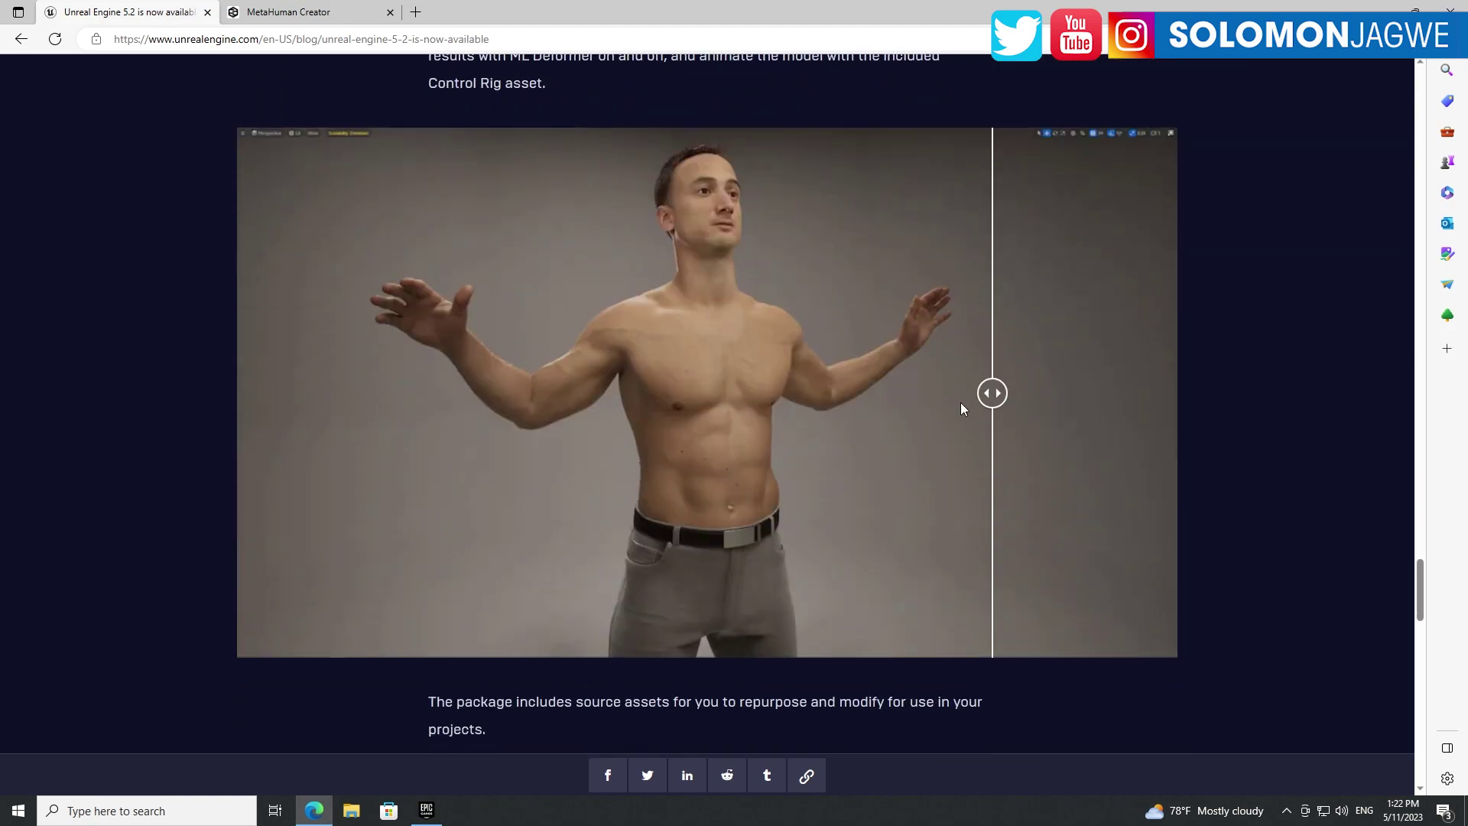
left_click_drag(969, 396, 692, 392)
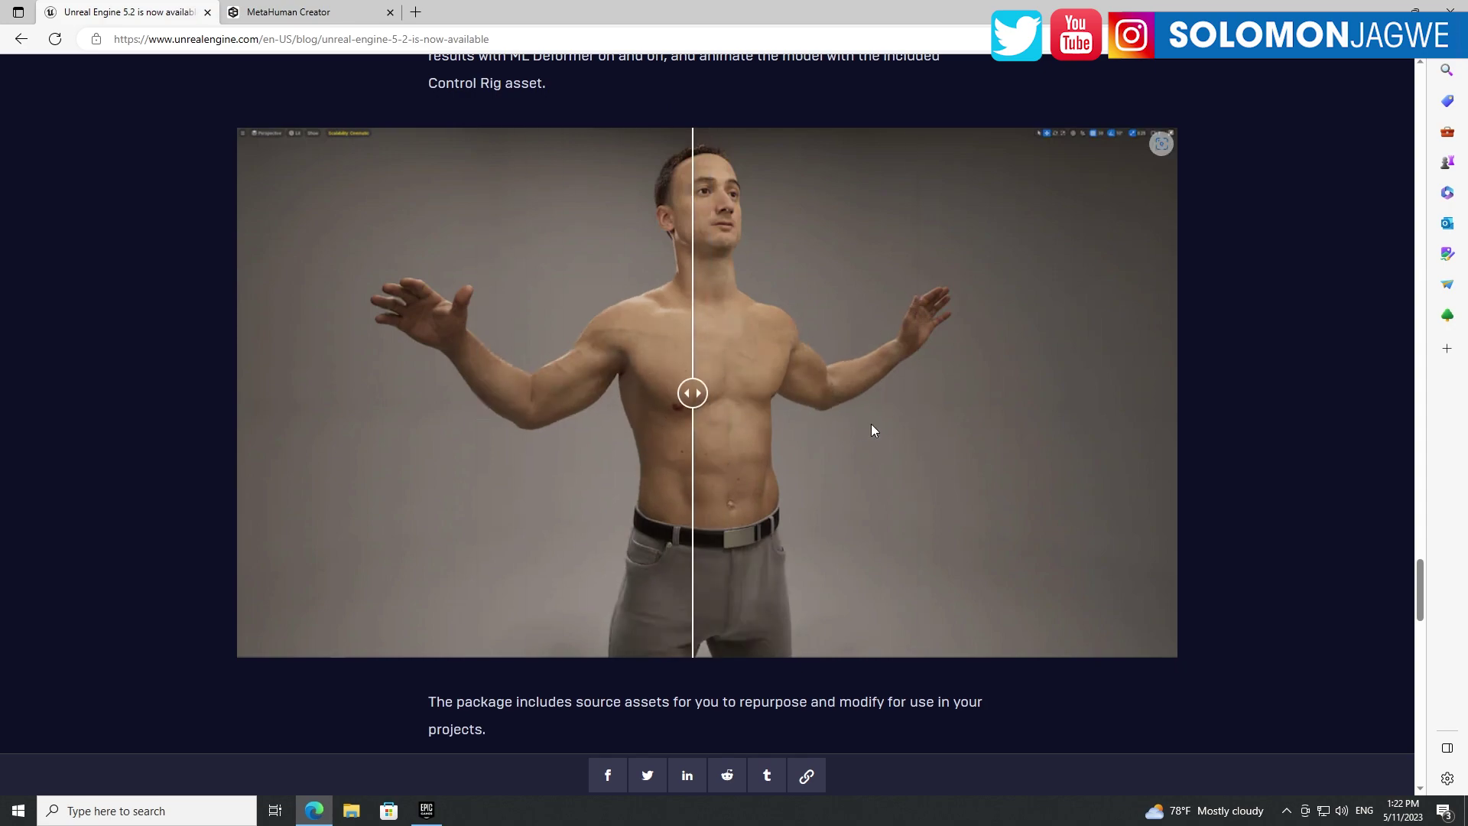
Open the free ML Deformer Sample marketplace page via GET THE SAMPLE.
scroll(873, 426, "up", 5)
scroll(865, 430, "down", 15)
scroll(863, 427, "up", 5)
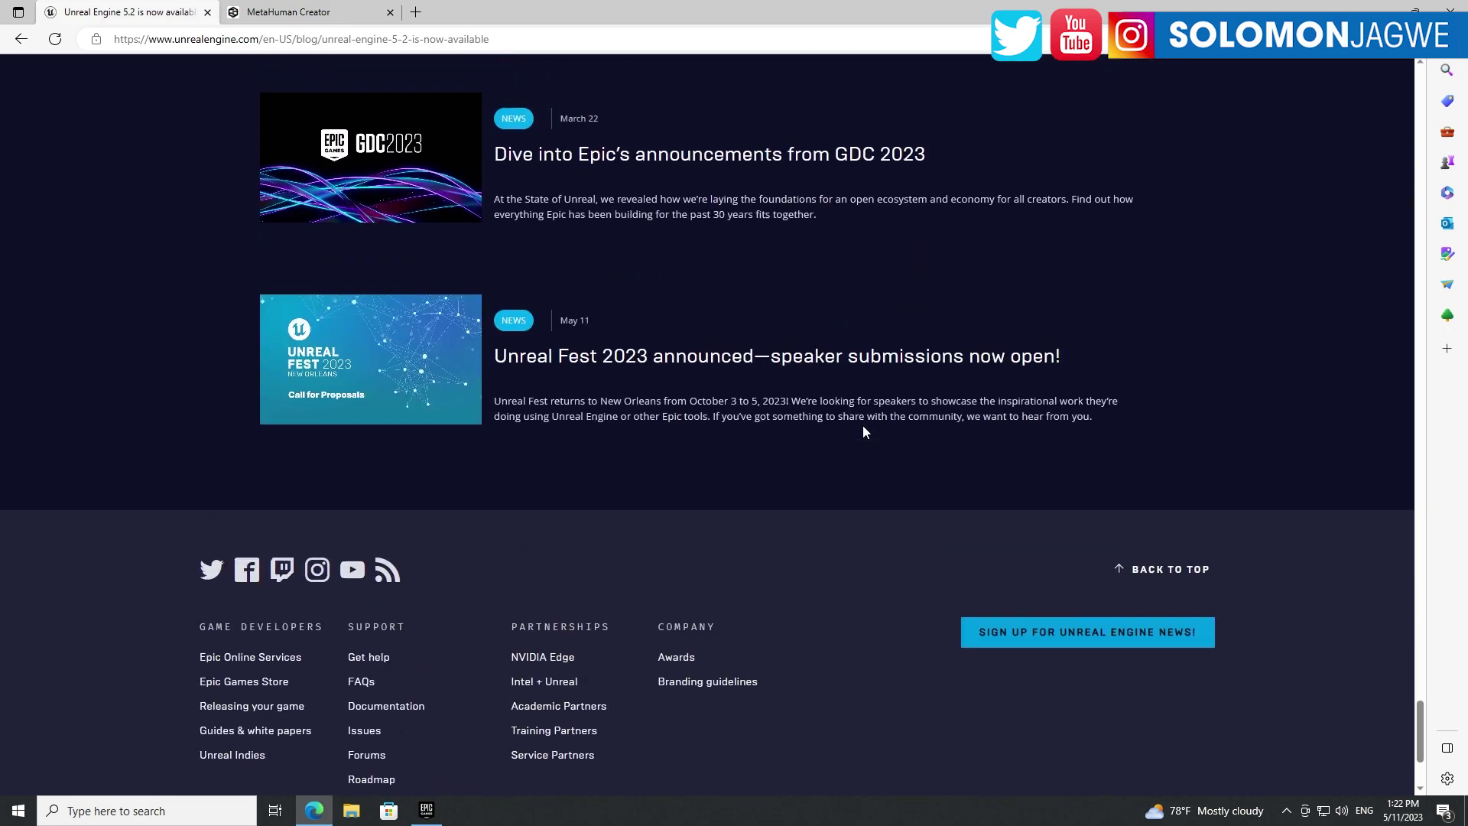
scroll(863, 433, "up", 7)
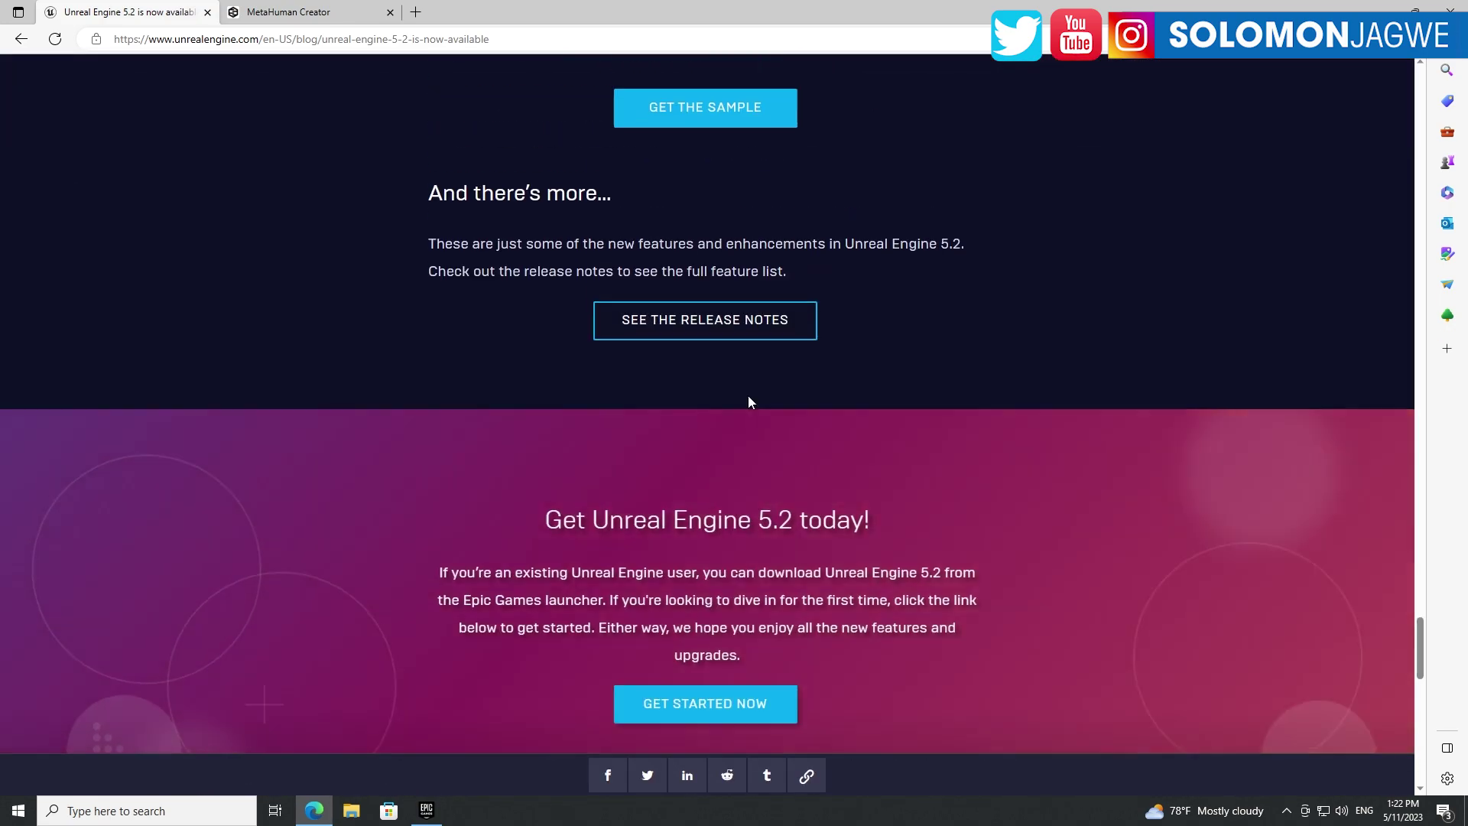
left_click(707, 111)
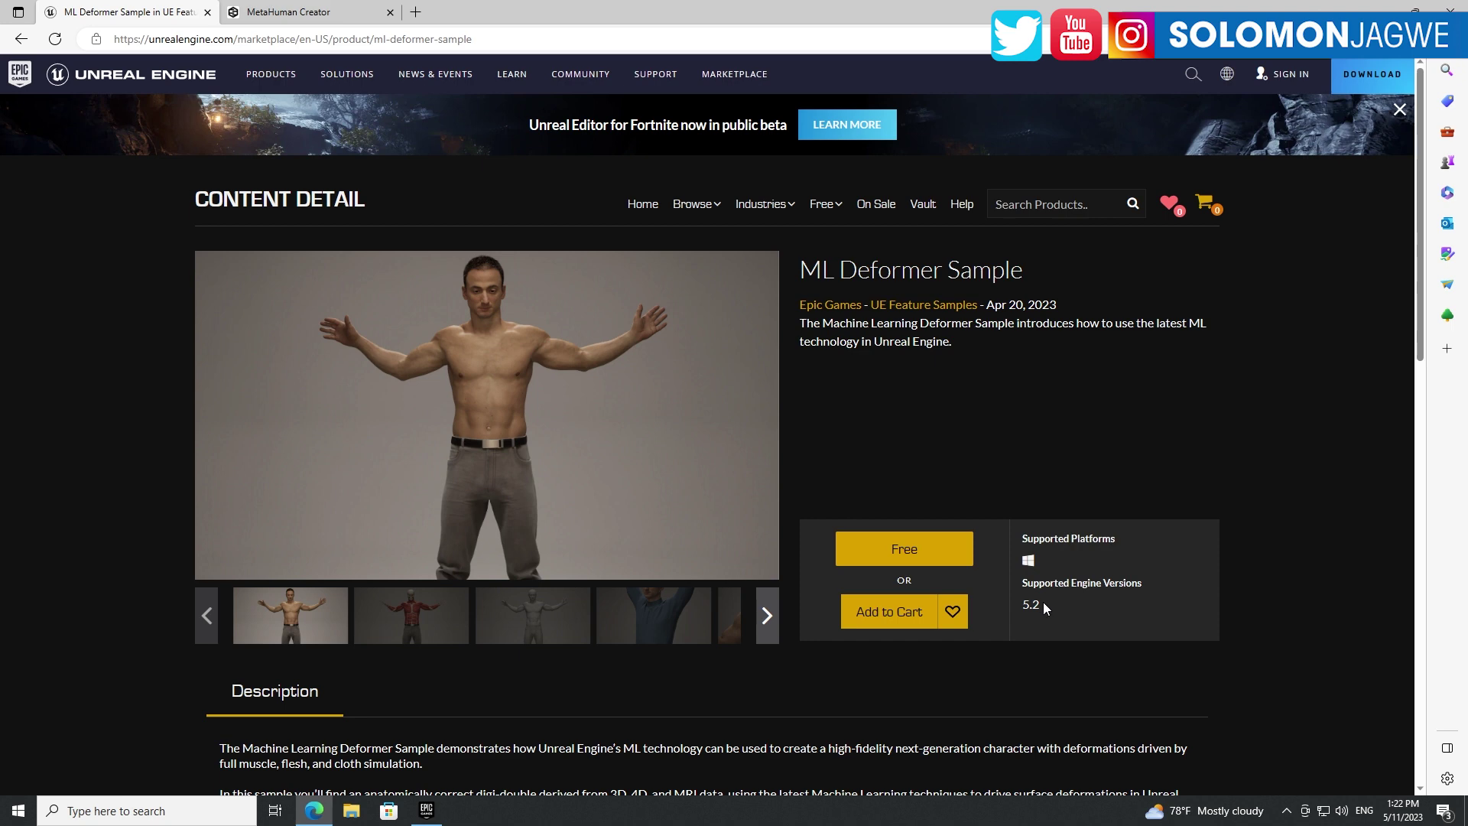
Add the free ML Deformer Sample to the cart and attempt checkout, dismissing the error.
left_click(887, 612)
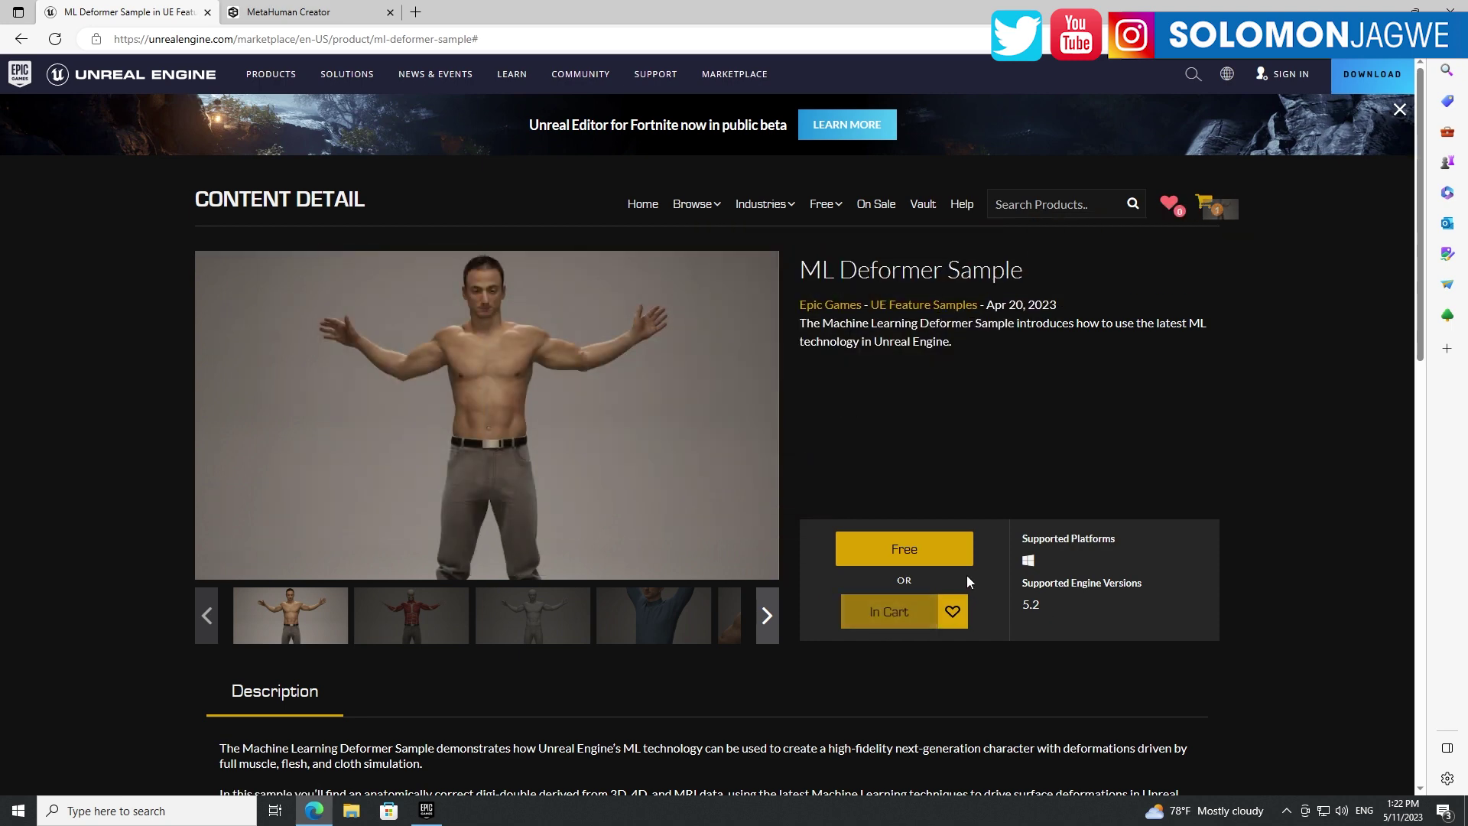
left_click(1208, 207)
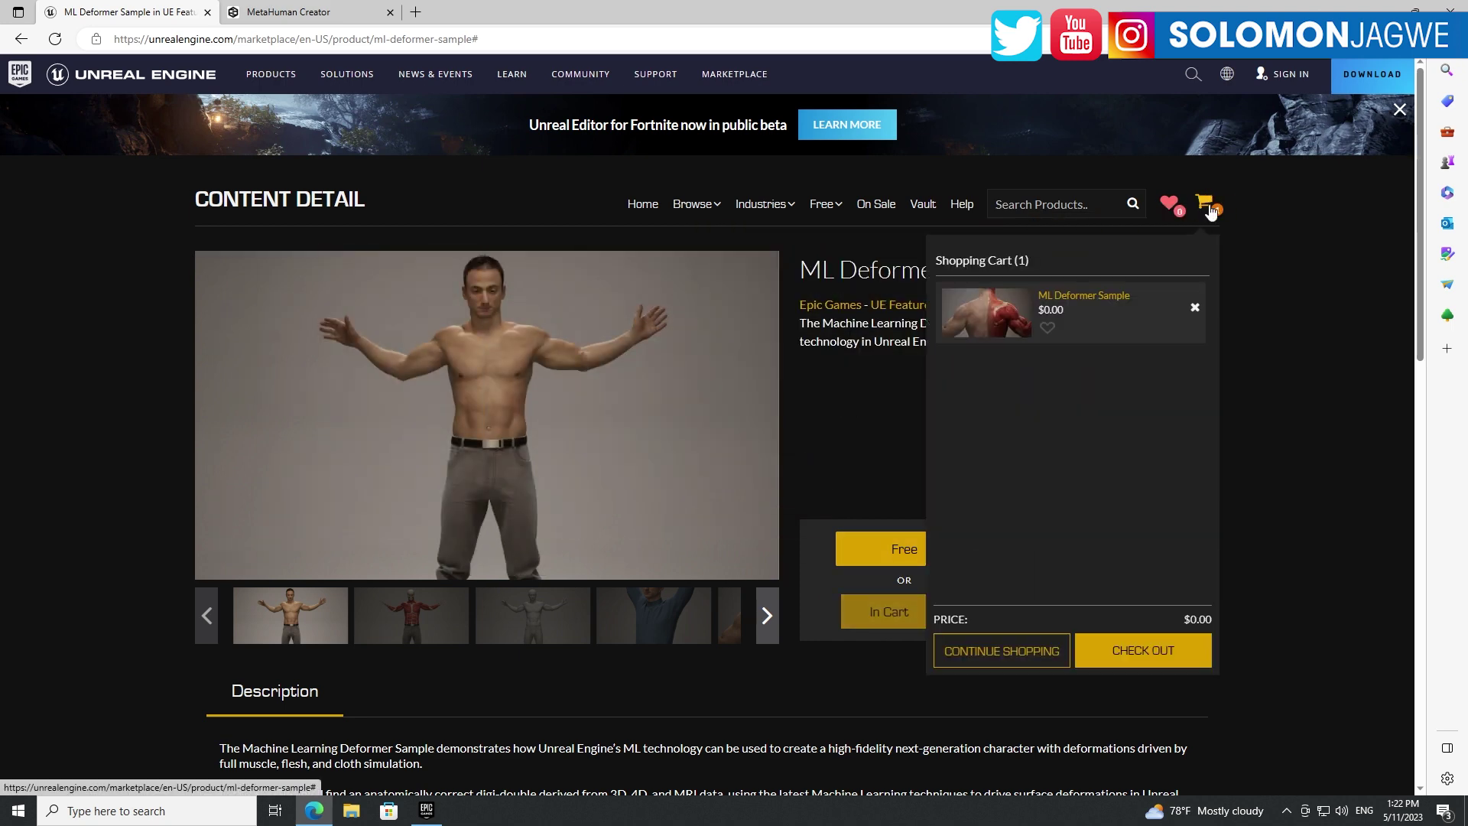
left_click(1130, 650)
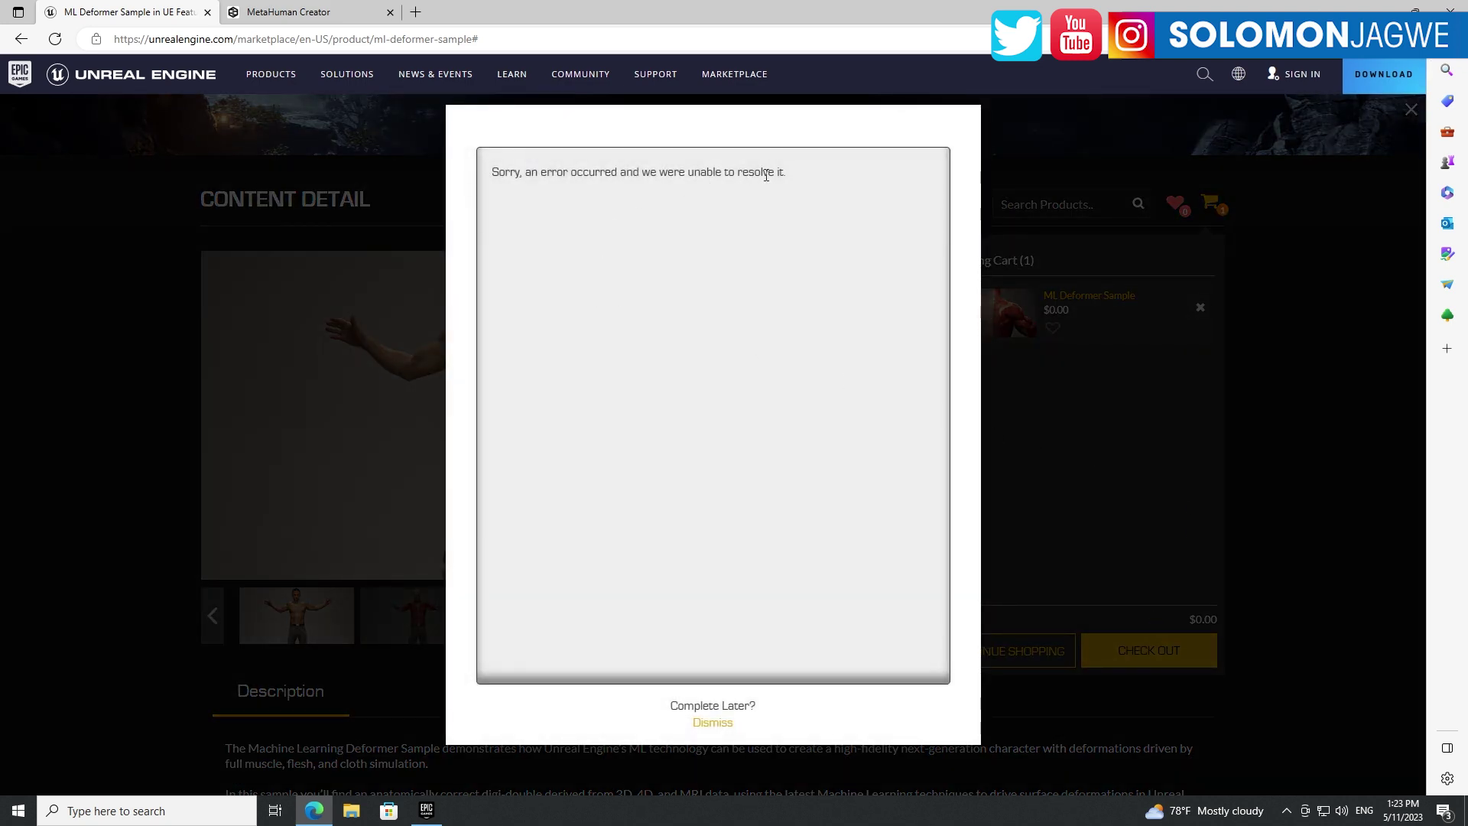
left_click(710, 723)
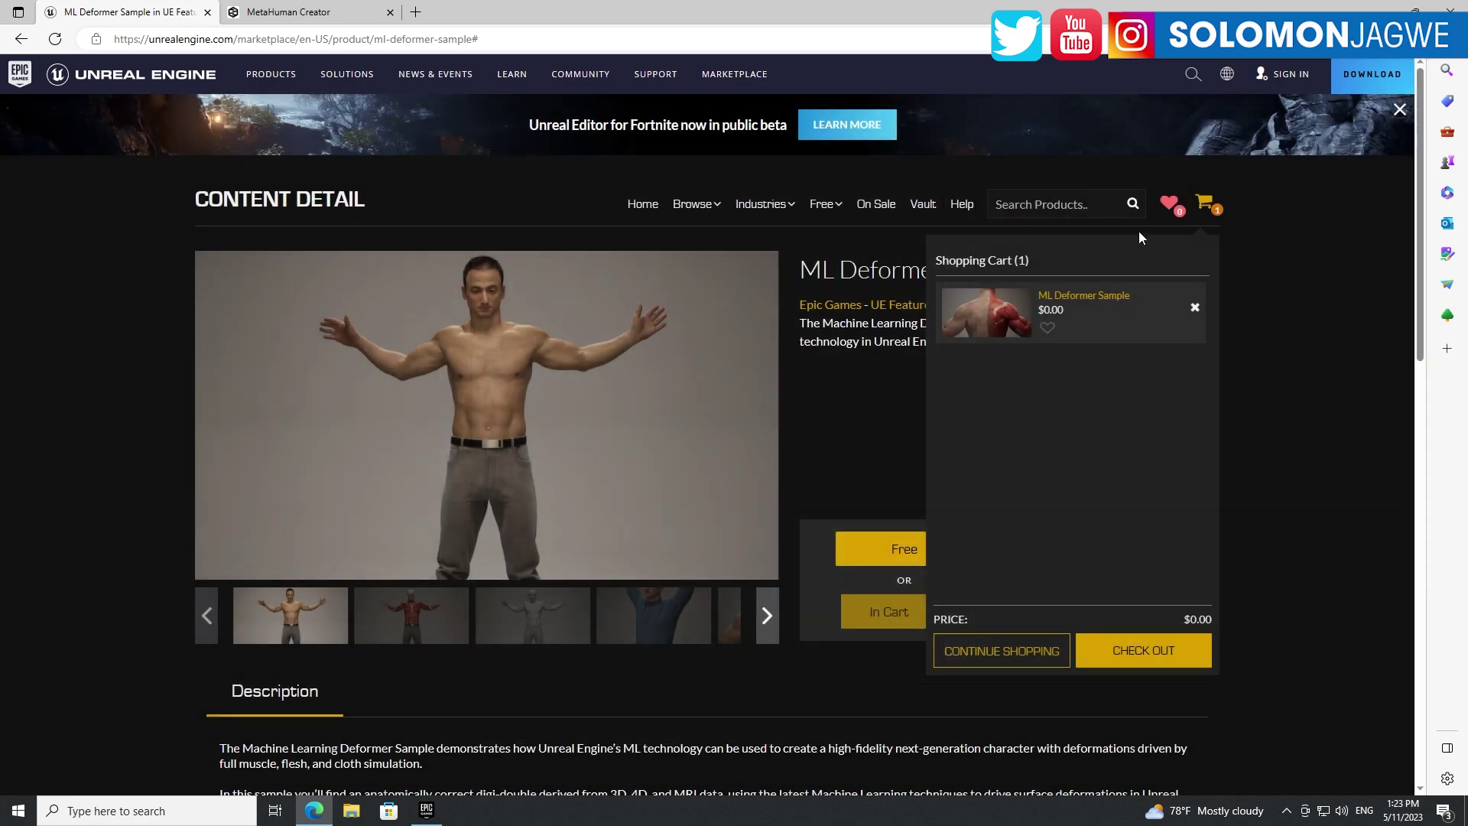
Retry checkout twice, dismissing each error, then close the cart with its $0.00 item.
left_click(1154, 654)
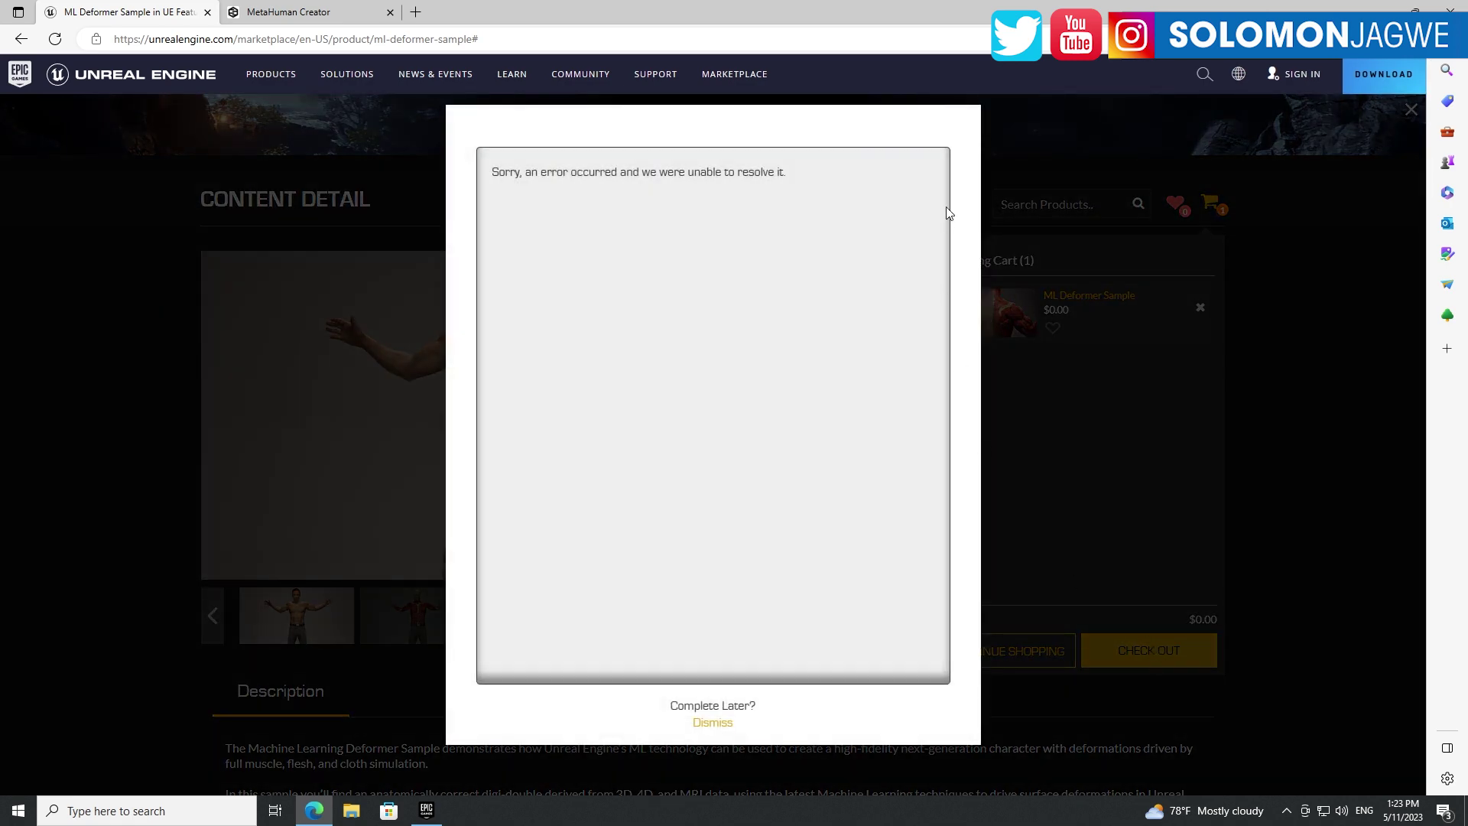
left_click(714, 725)
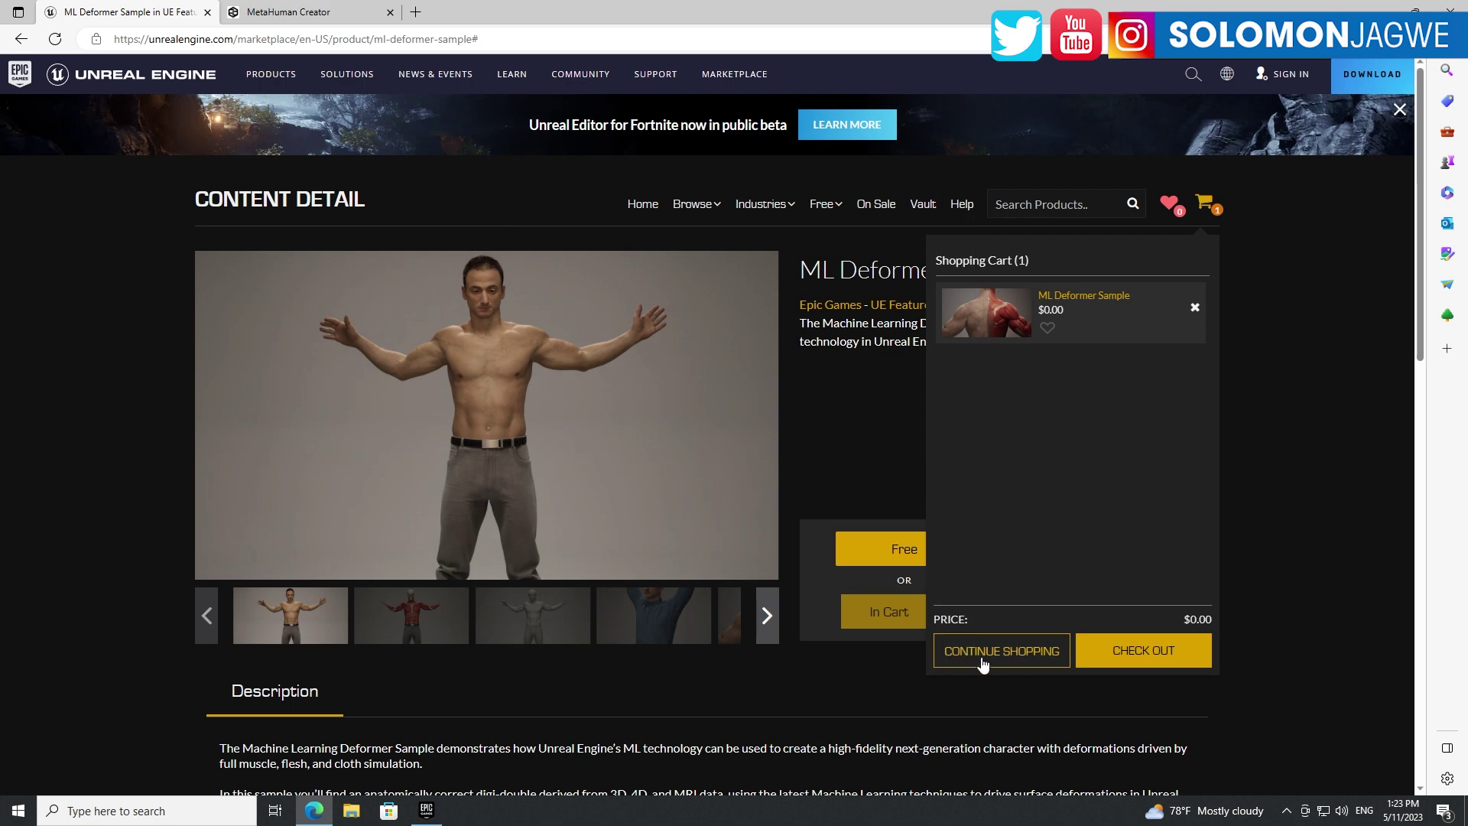
left_click(987, 650)
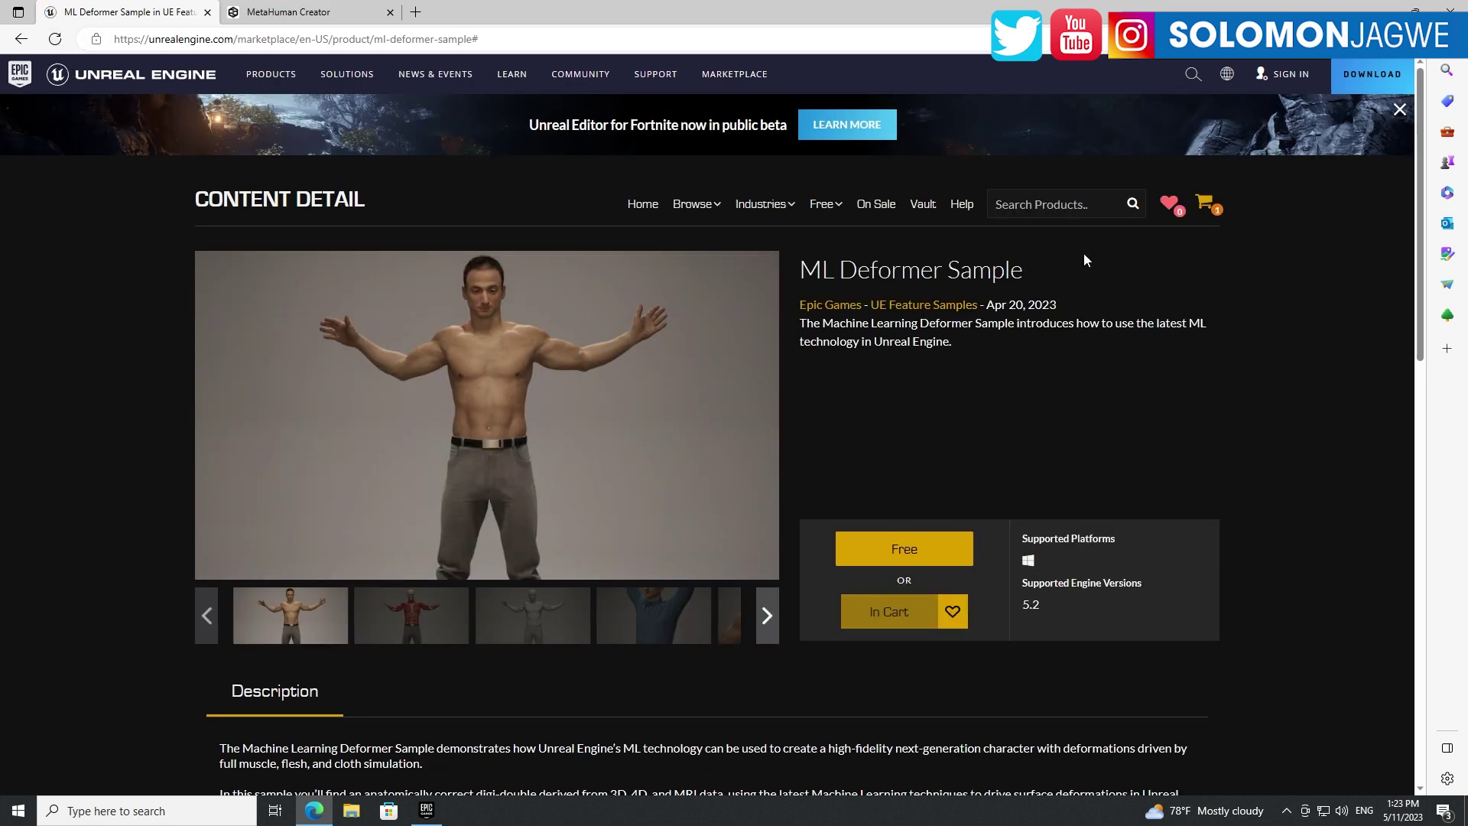
left_click(1212, 202)
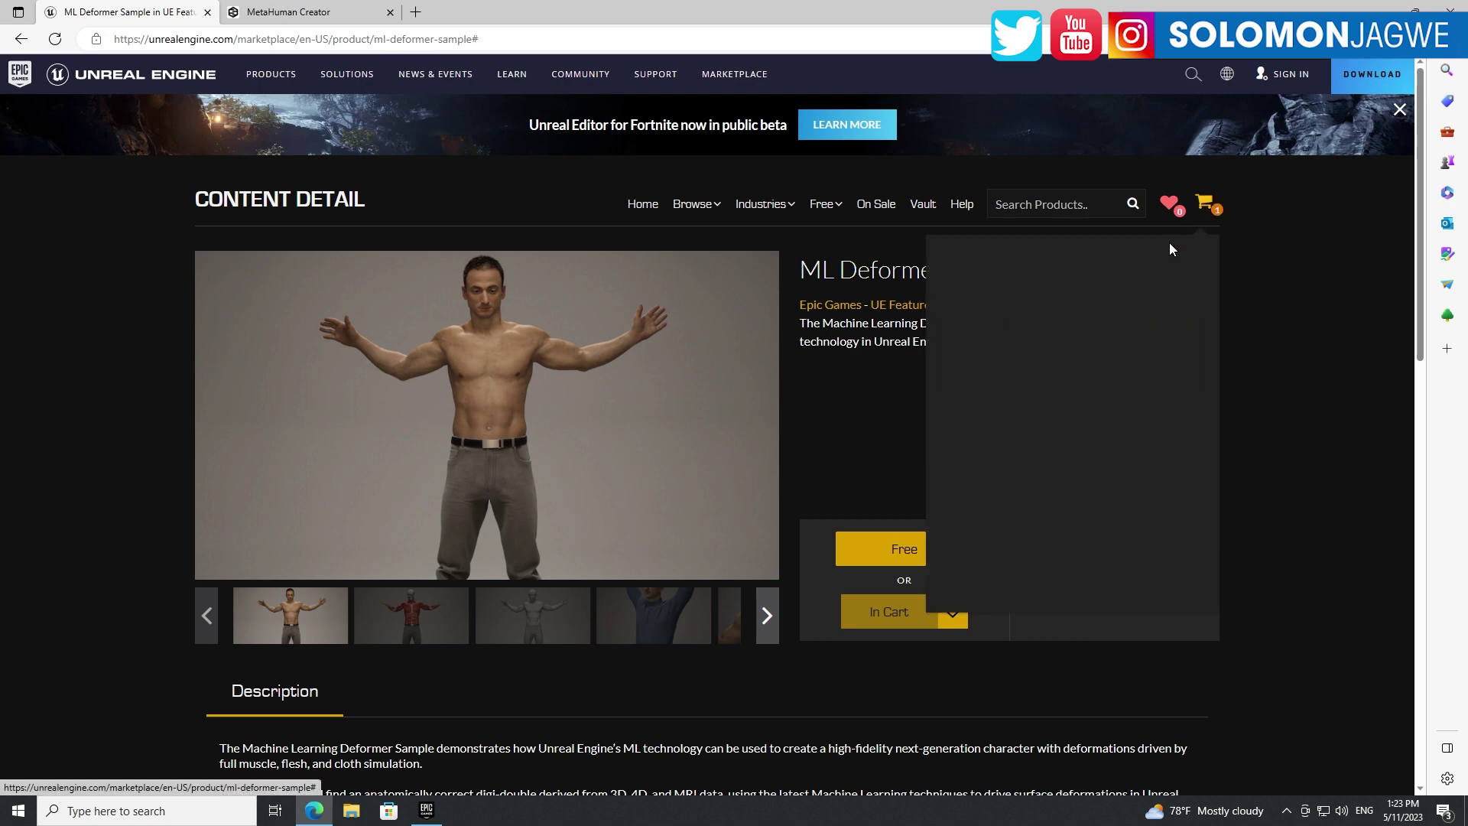
left_click(1143, 650)
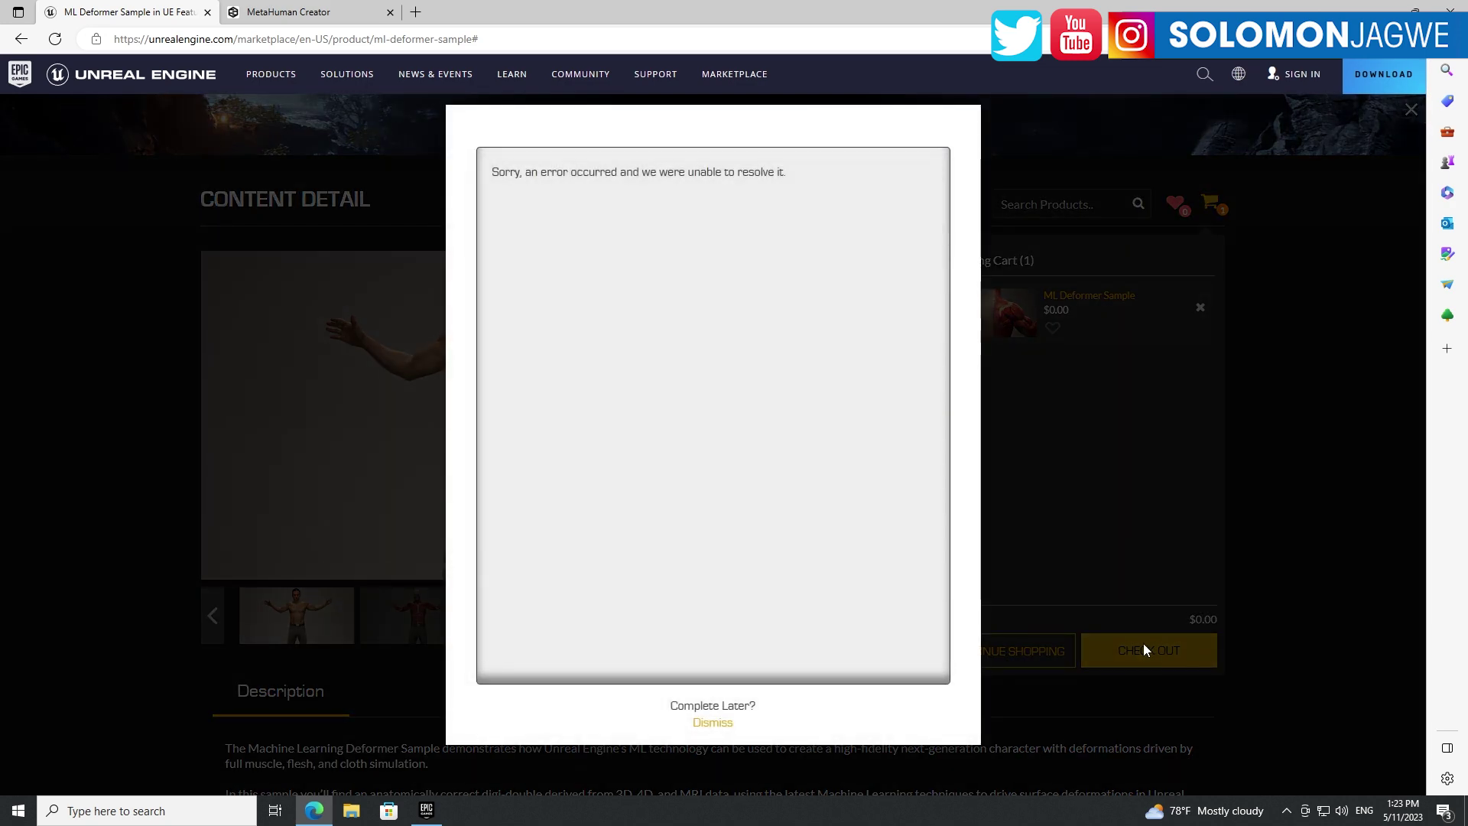
left_click(712, 723)
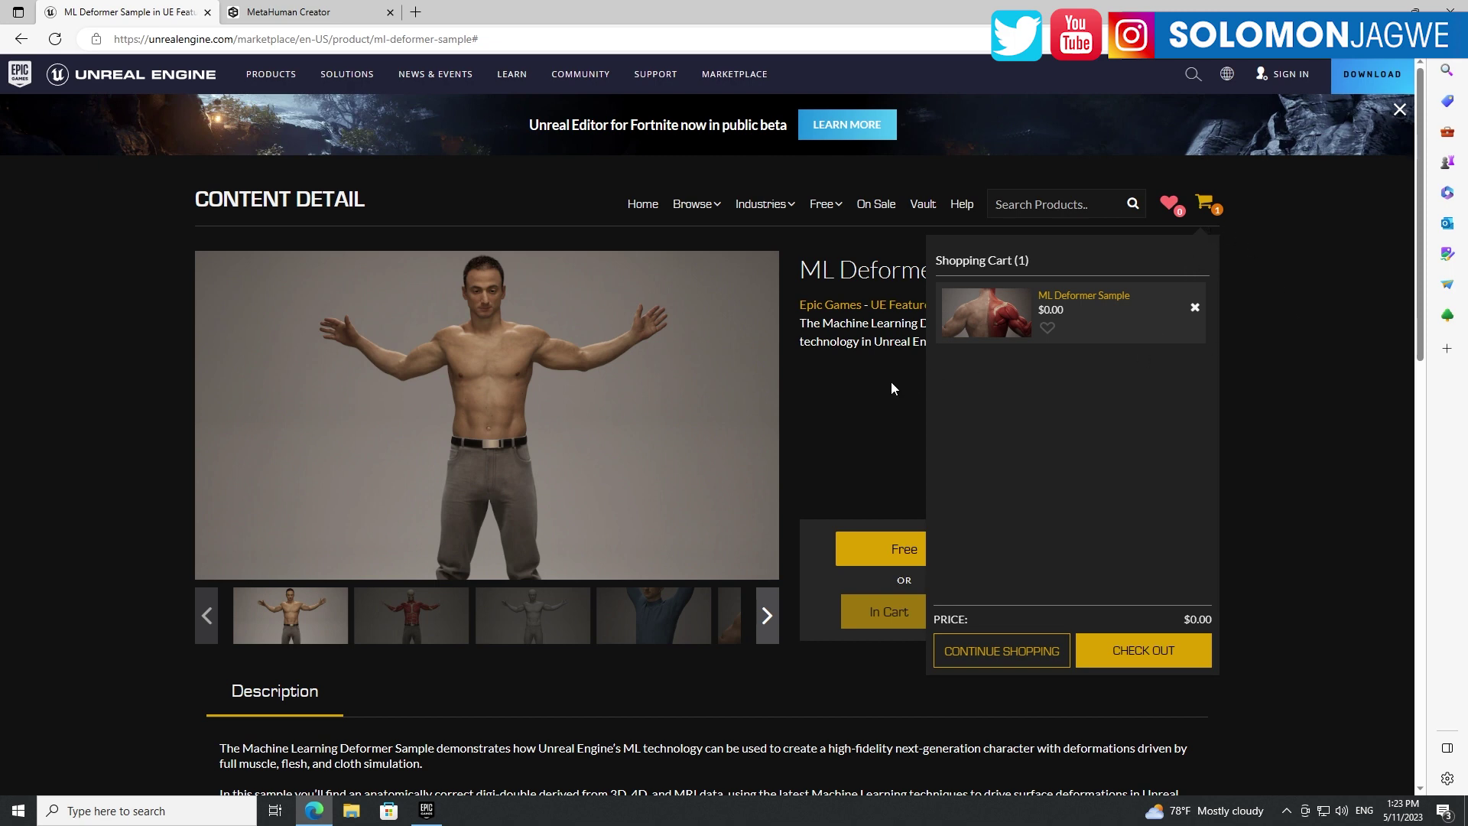
left_click(1217, 214)
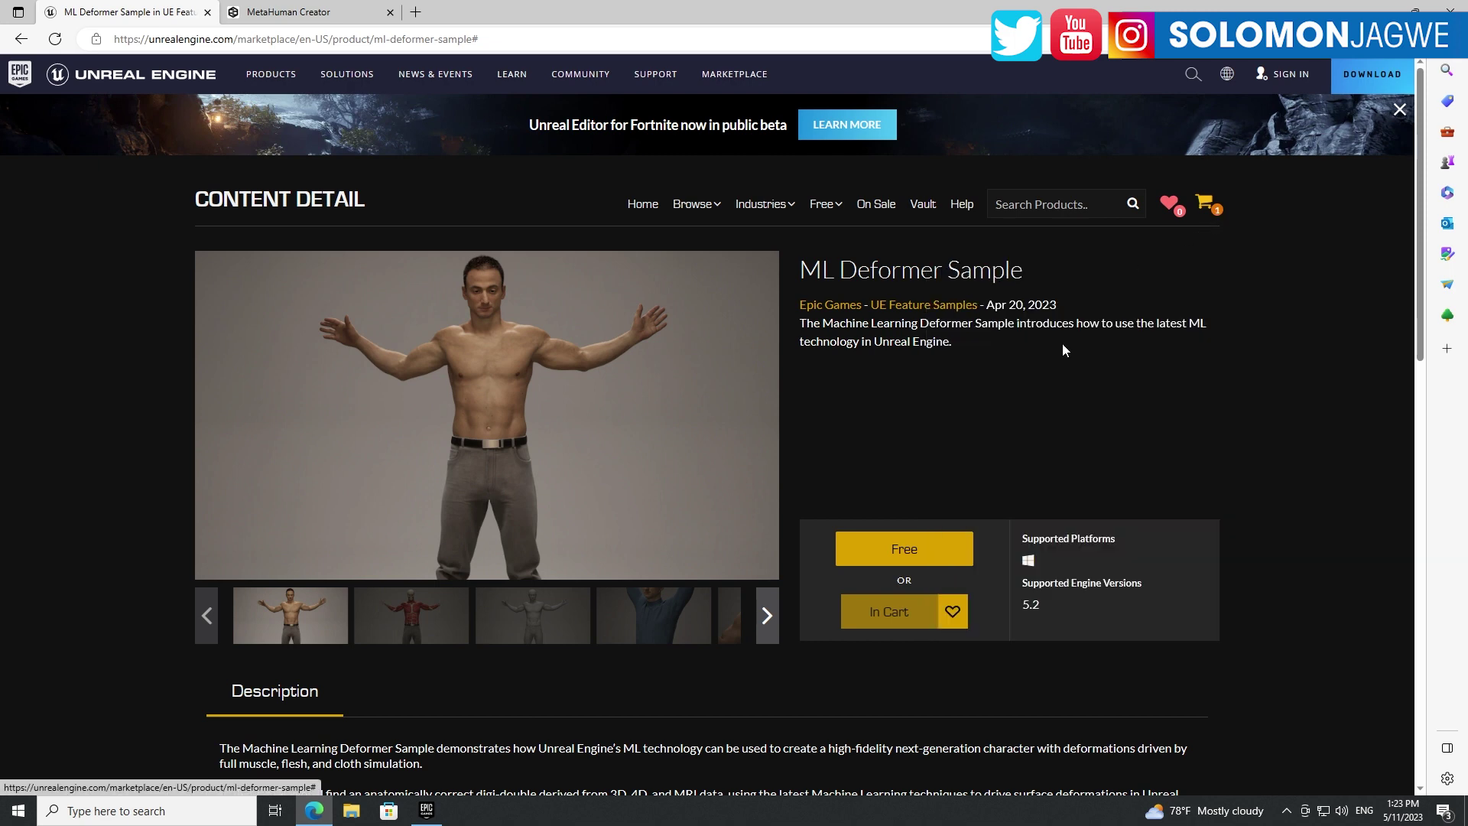